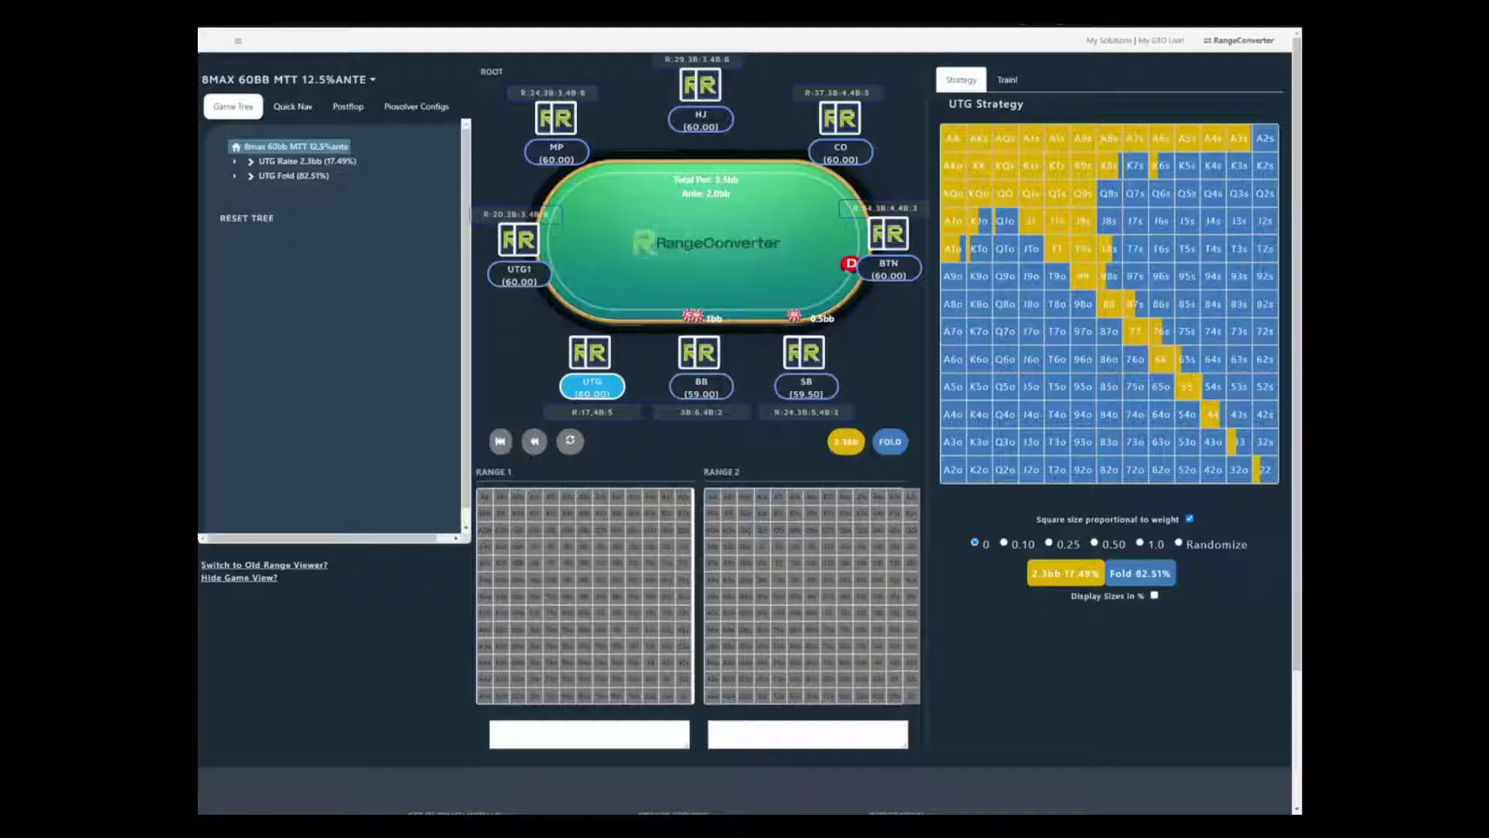
Fold around to the button, raise to 2.3bb from BTN, and fold the small blind
{"action": "left_click", "coordinate": [890, 442]}
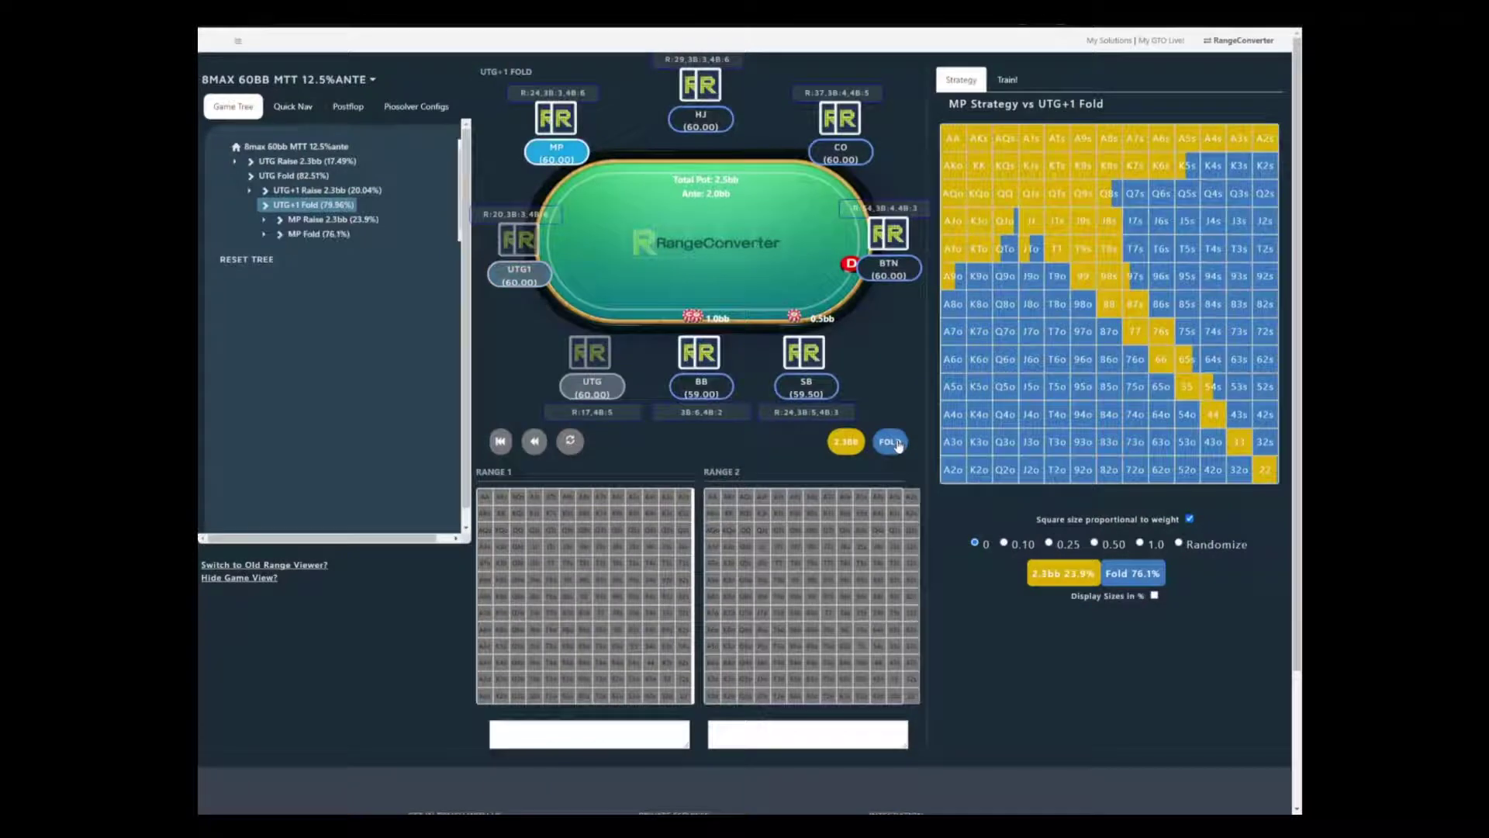
{"action": "left_click", "coordinate": [890, 442]}
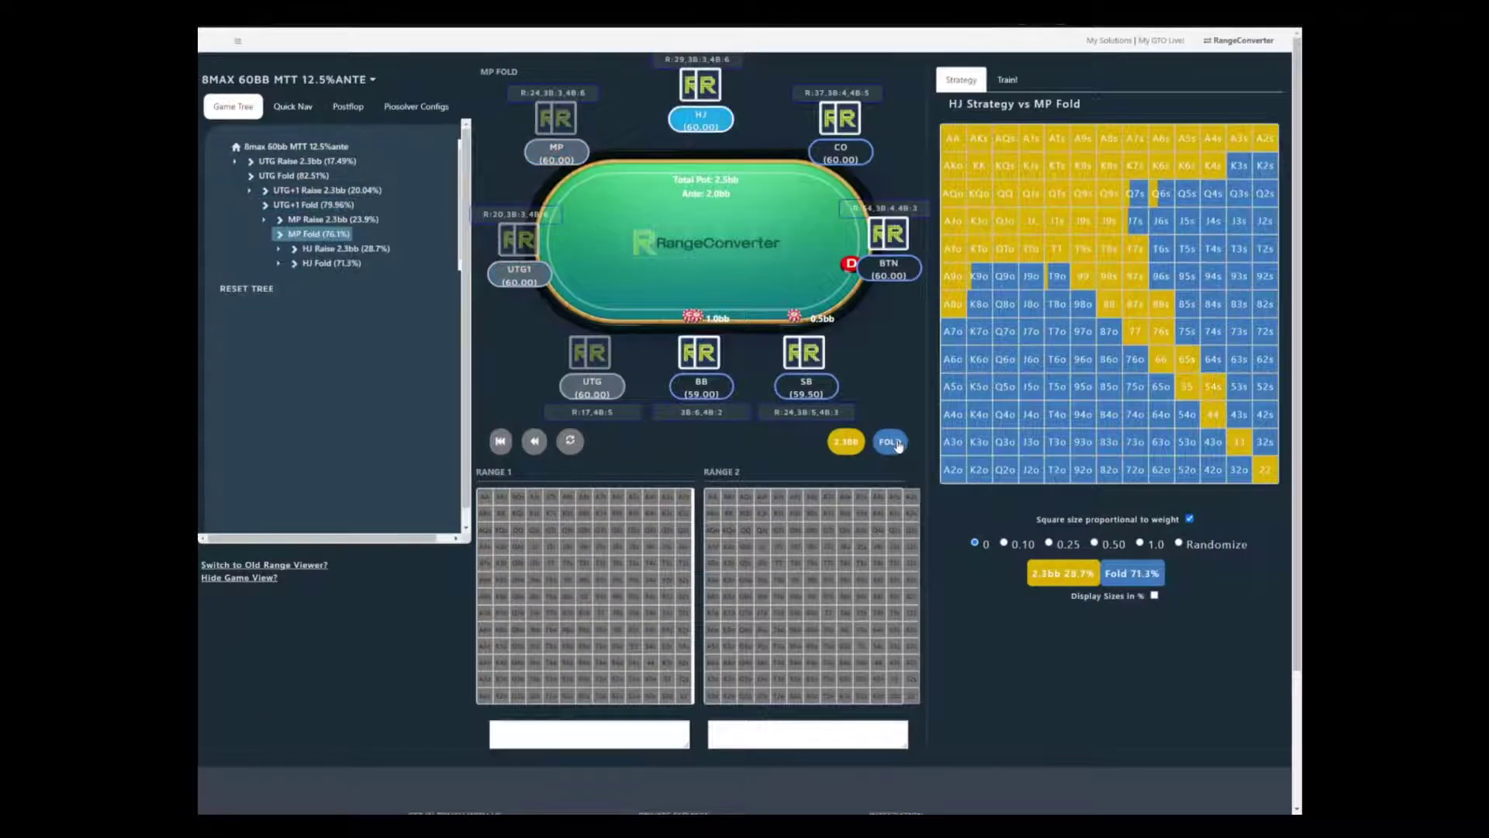
{"action": "left_click", "coordinate": [890, 443]}
{"action": "left_click", "coordinate": [889, 443]}
{"action": "left_click", "coordinate": [370, 307]}
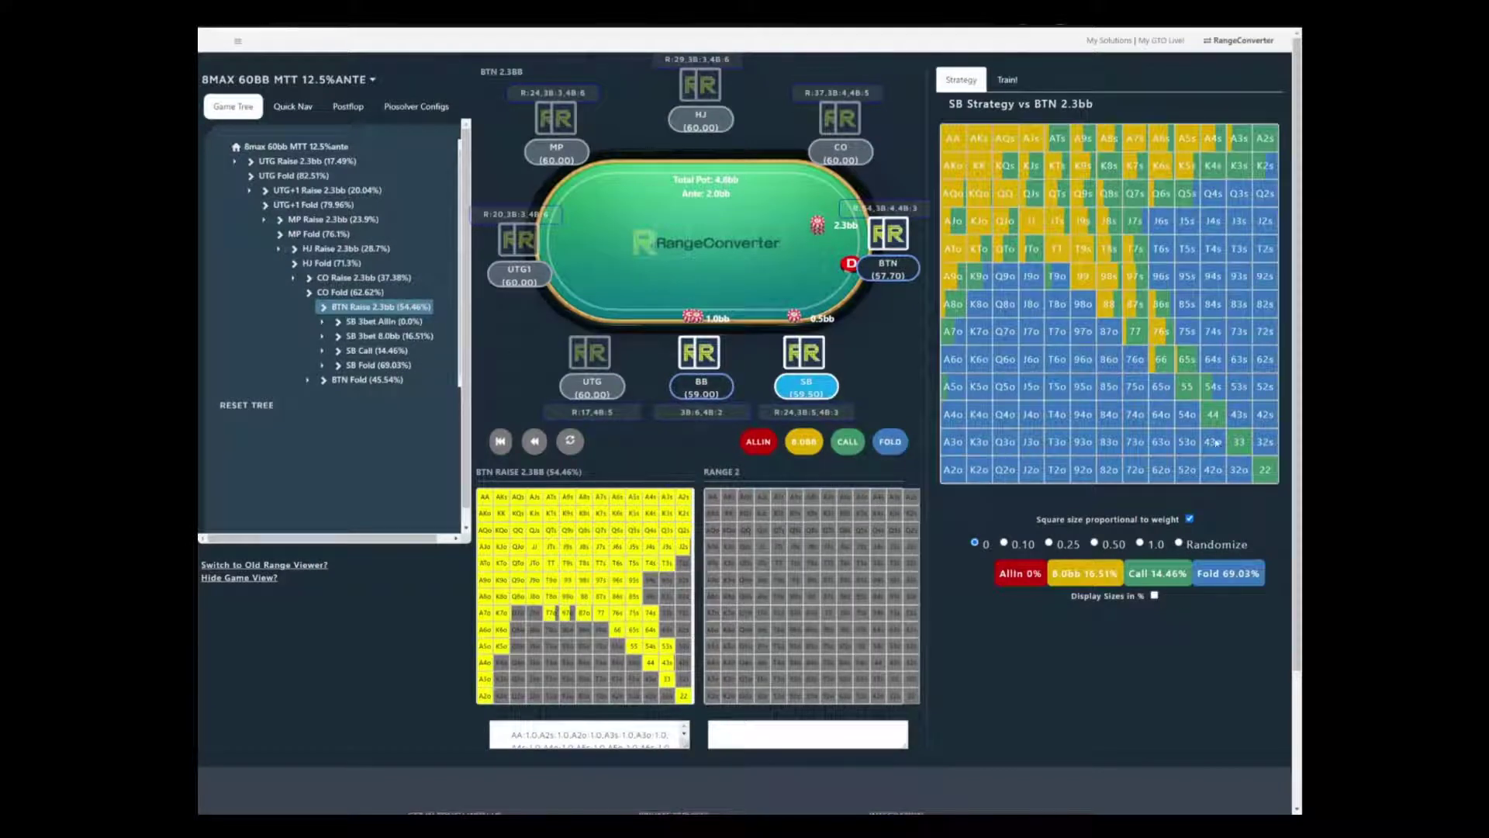
{"action": "left_click", "coordinate": [891, 442]}
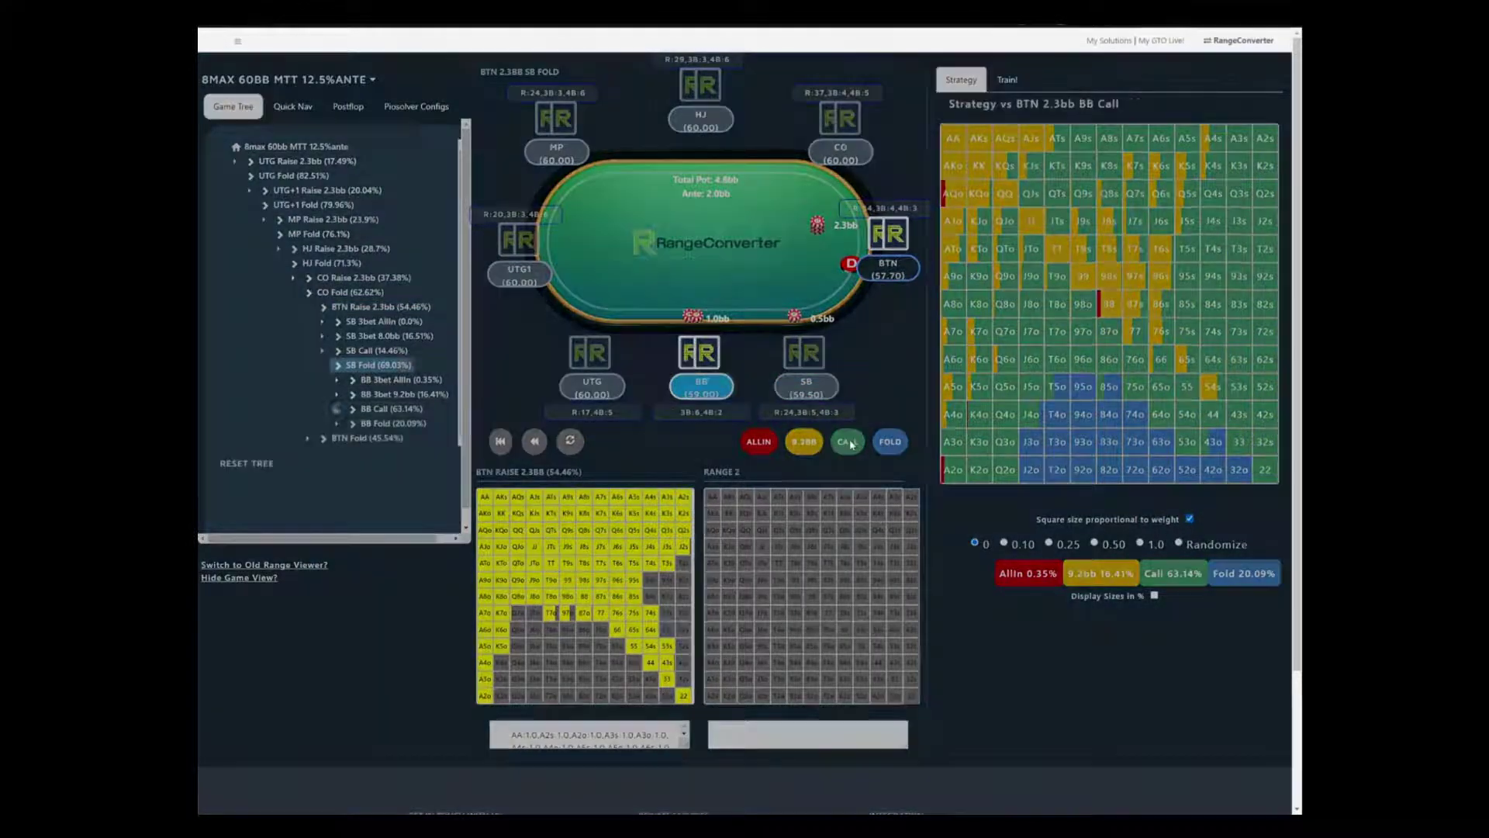
Have BB call, deal the T♦T♥5♣ flop, and check with BB
{"action": "left_click", "coordinate": [850, 443]}
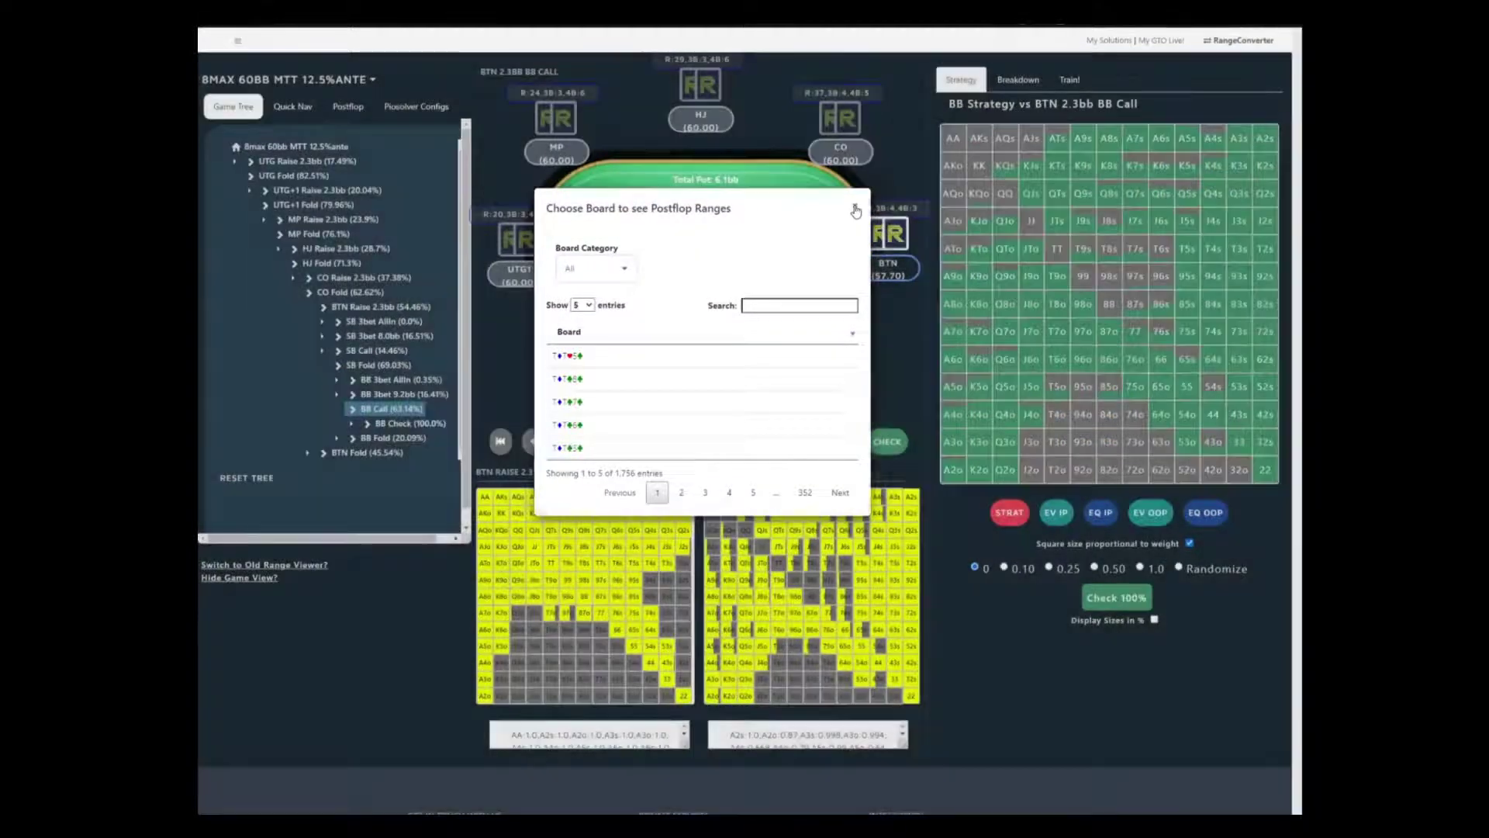
{"action": "left_click", "coordinate": [855, 211]}
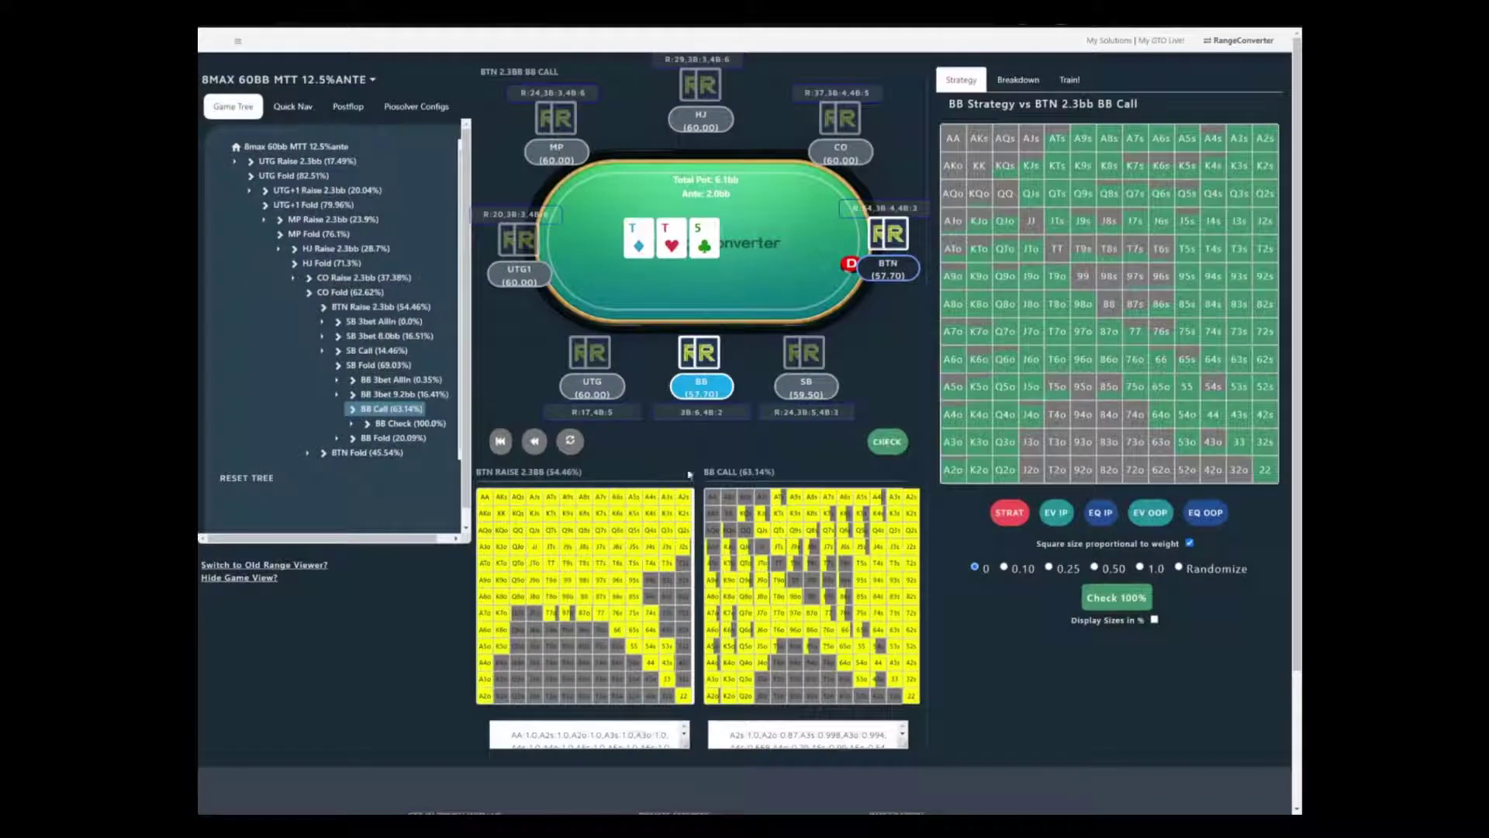
{"action": "left_click", "coordinate": [886, 443]}
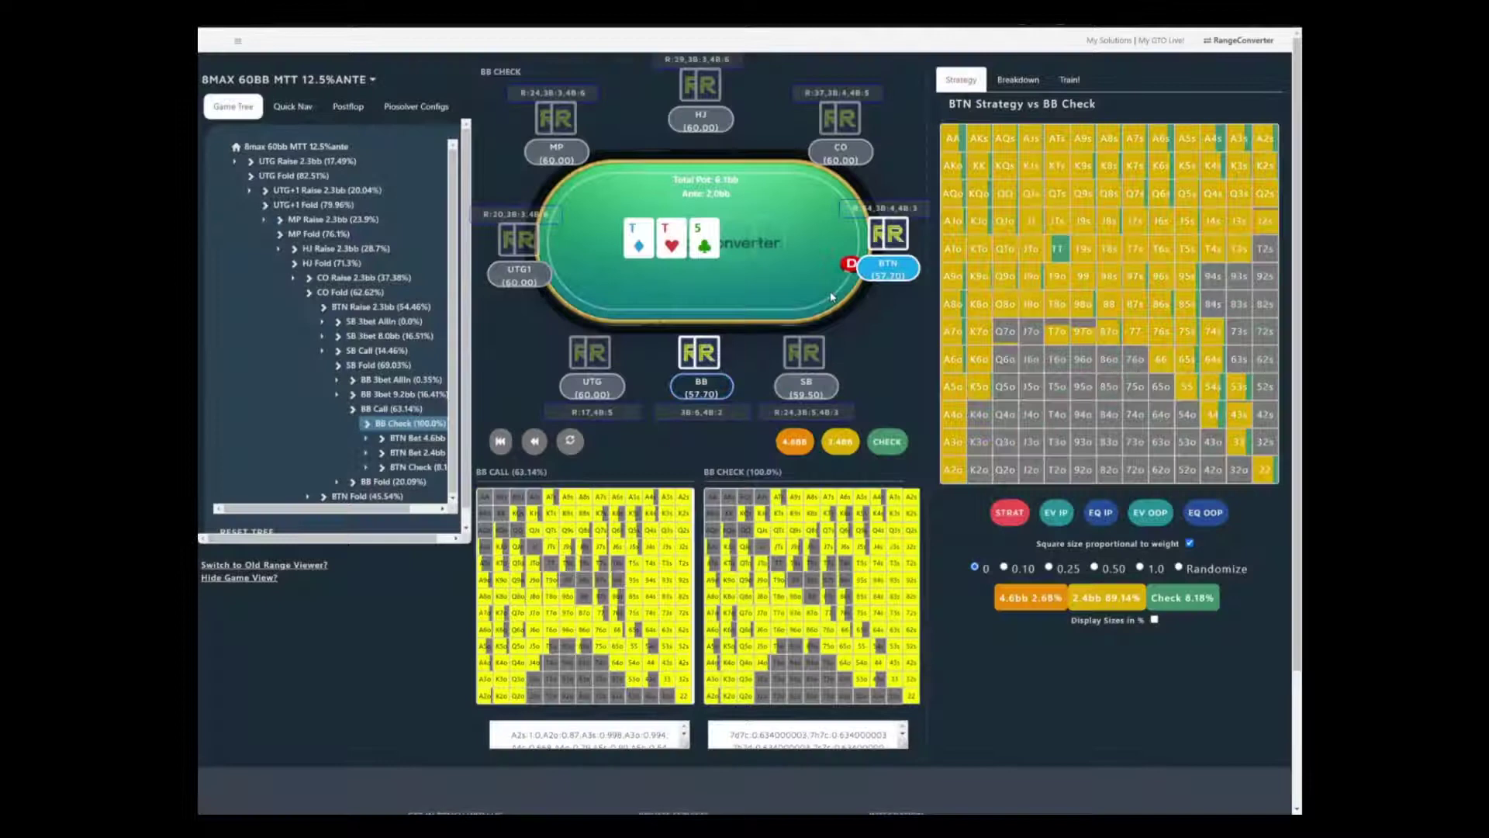
Replace the flop with K♥9♦7♣ using a K97 board search
{"action": "left_click", "coordinate": [660, 241]}
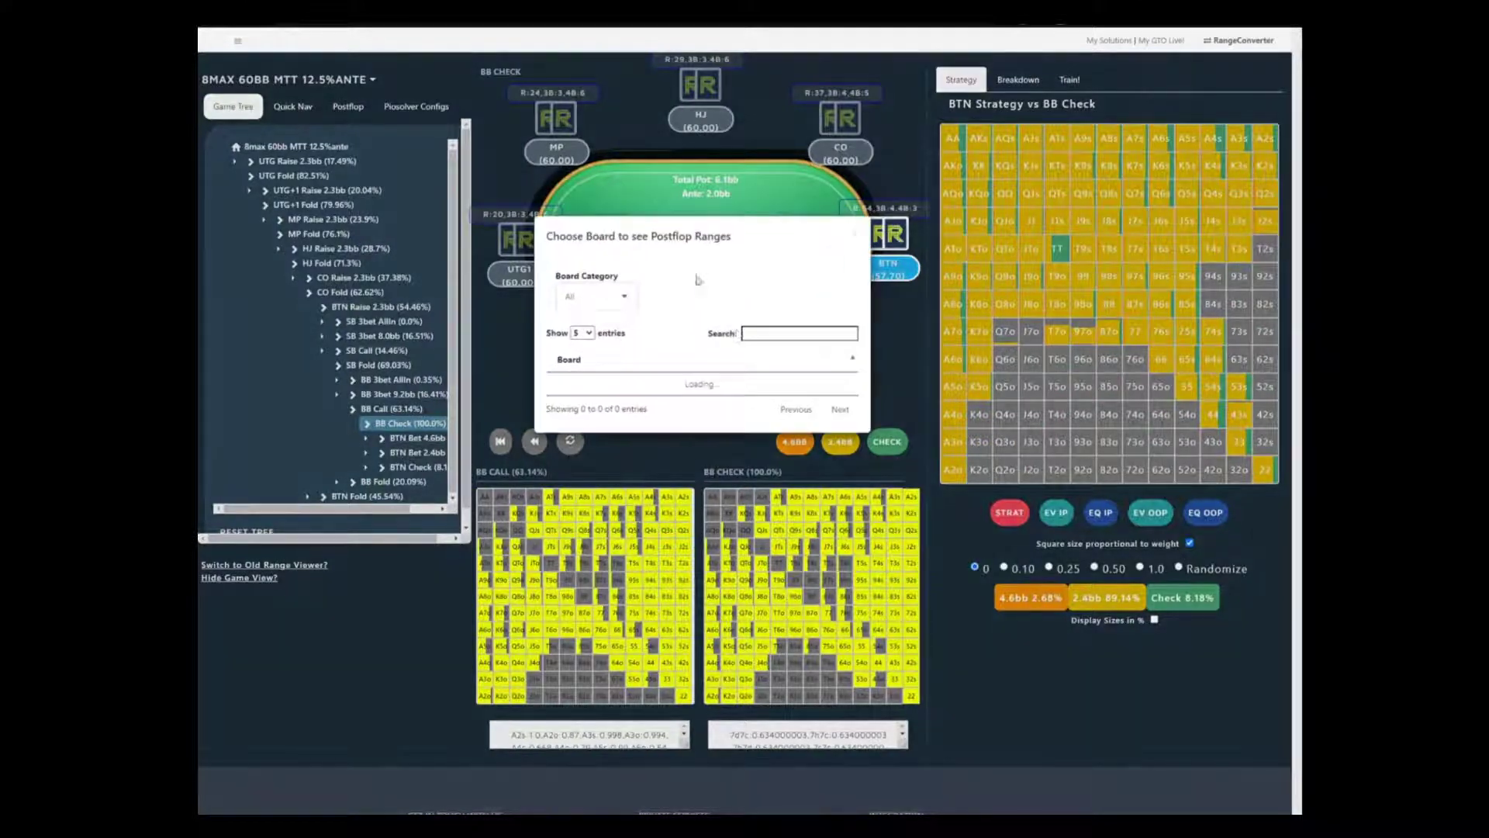
{"action": "type", "text": "543"}
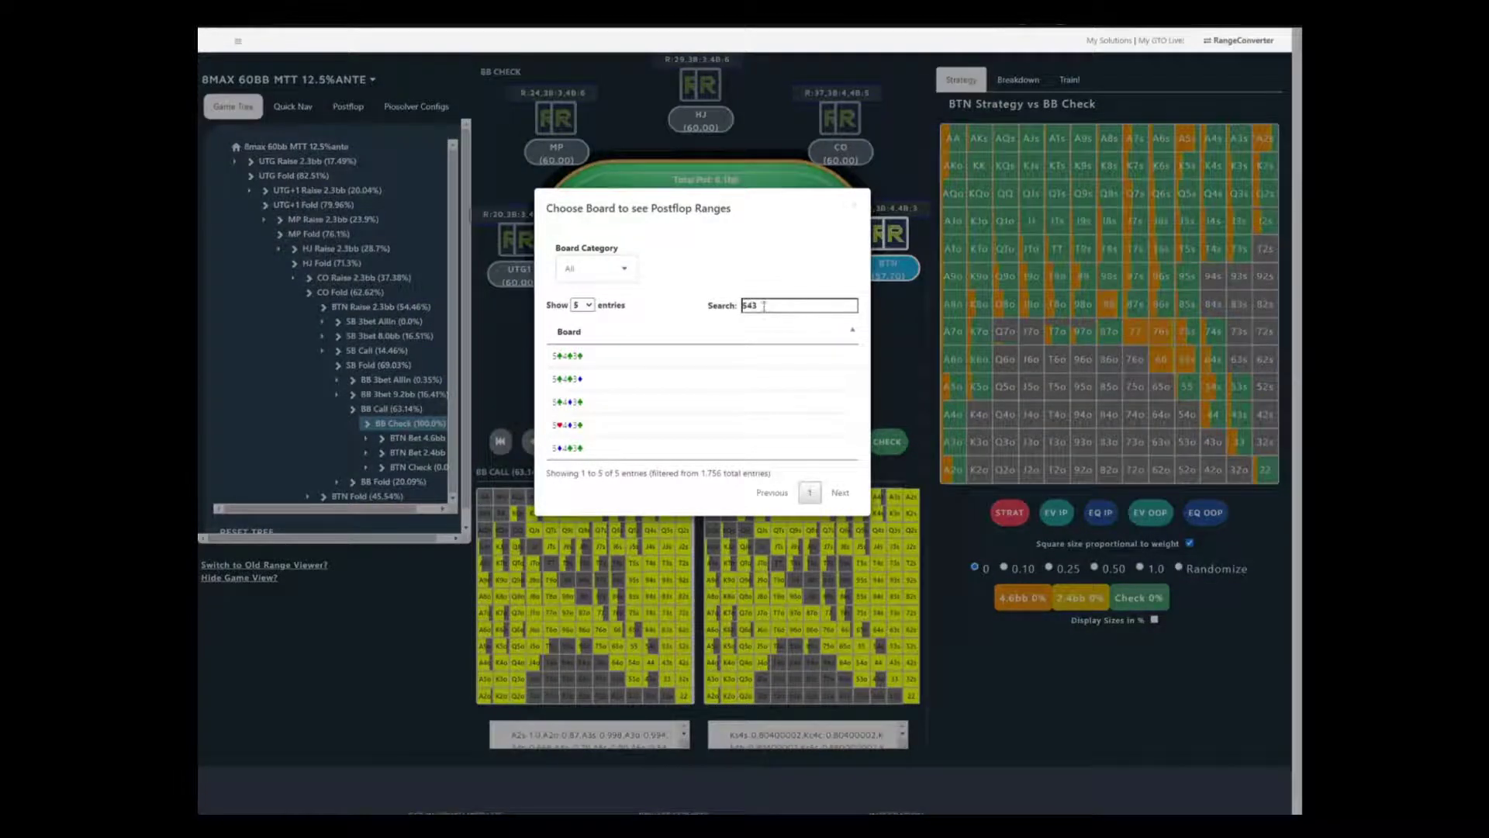
{"action": "left_click_drag", "start_coordinate": [765, 305], "coordinate": [741, 307]}
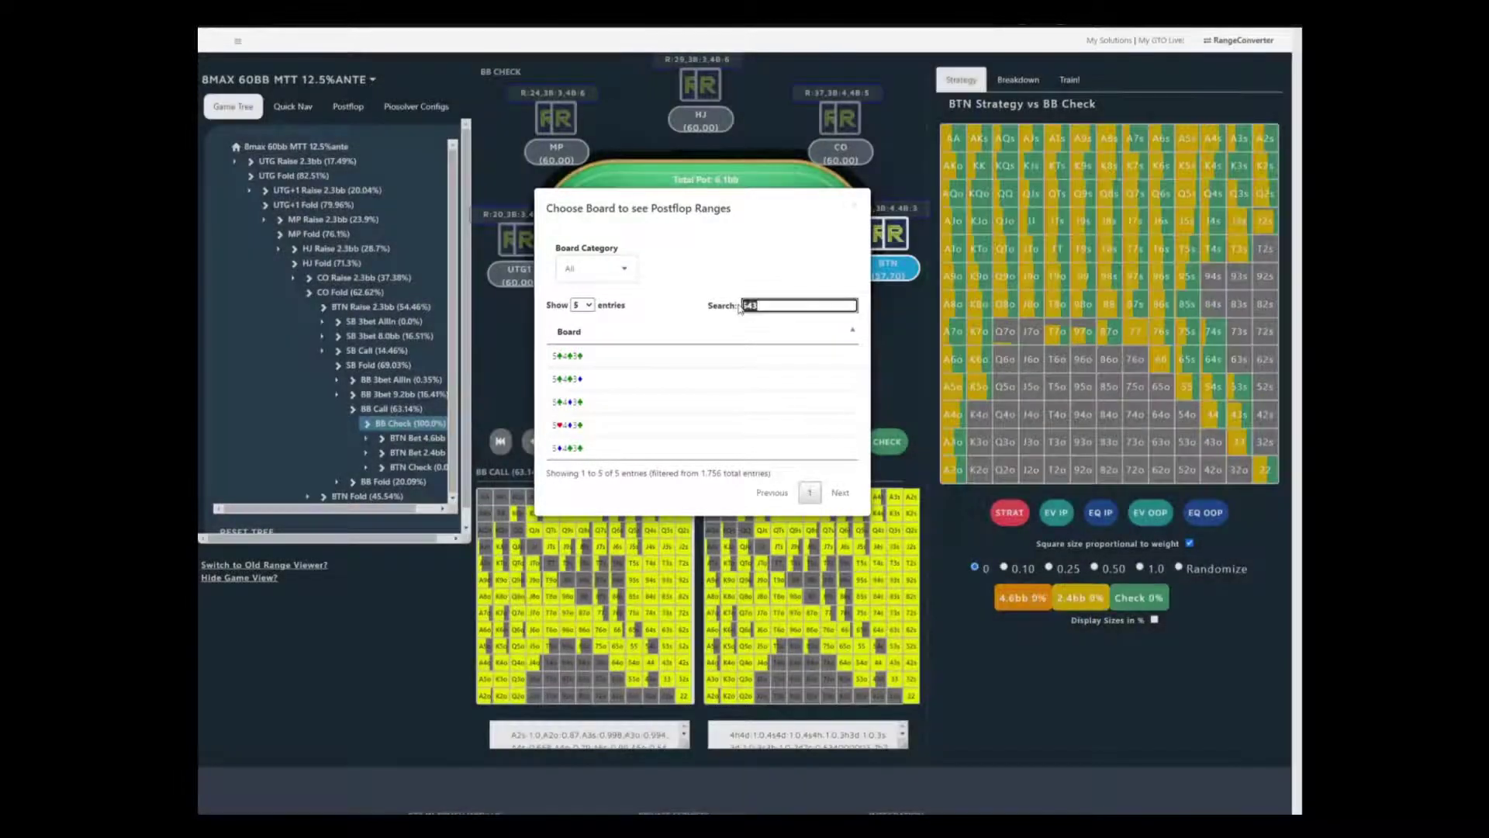
{"action": "type", "text": "h"}
{"action": "key", "text": "BackSpace"}
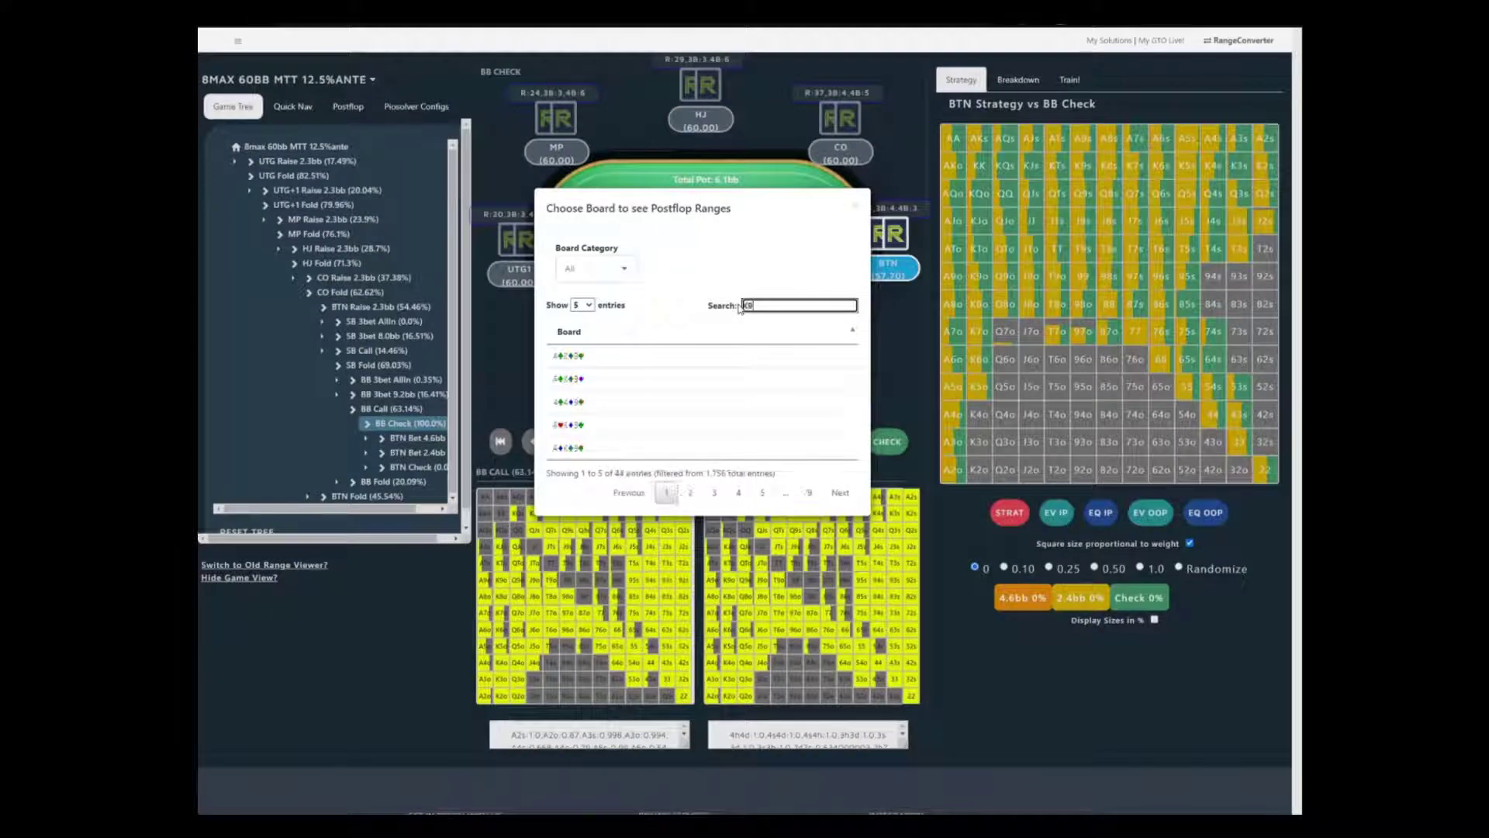
{"action": "type", "text": "K97"}
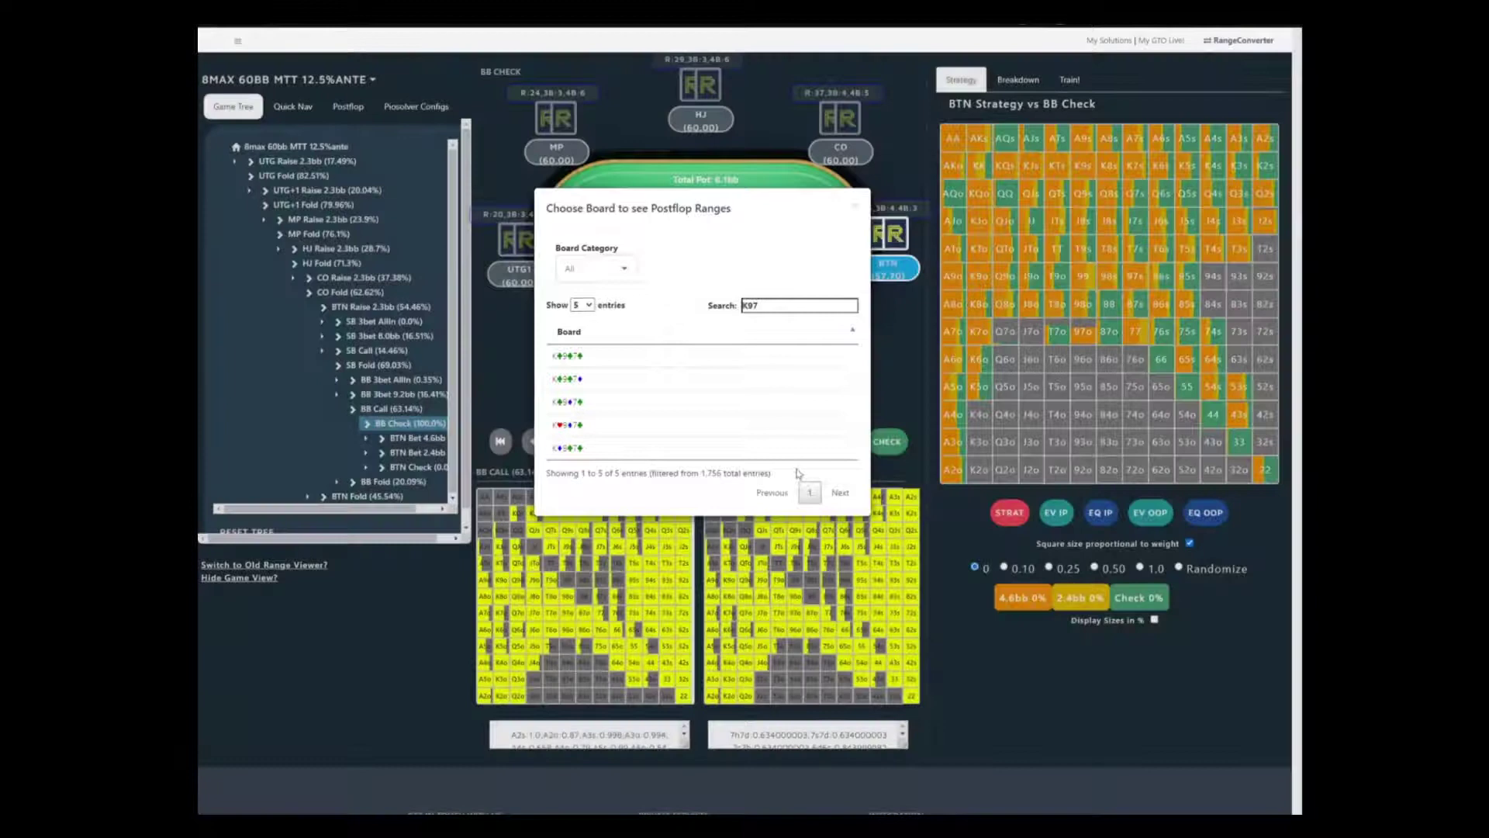
{"action": "left_click", "coordinate": [814, 424]}
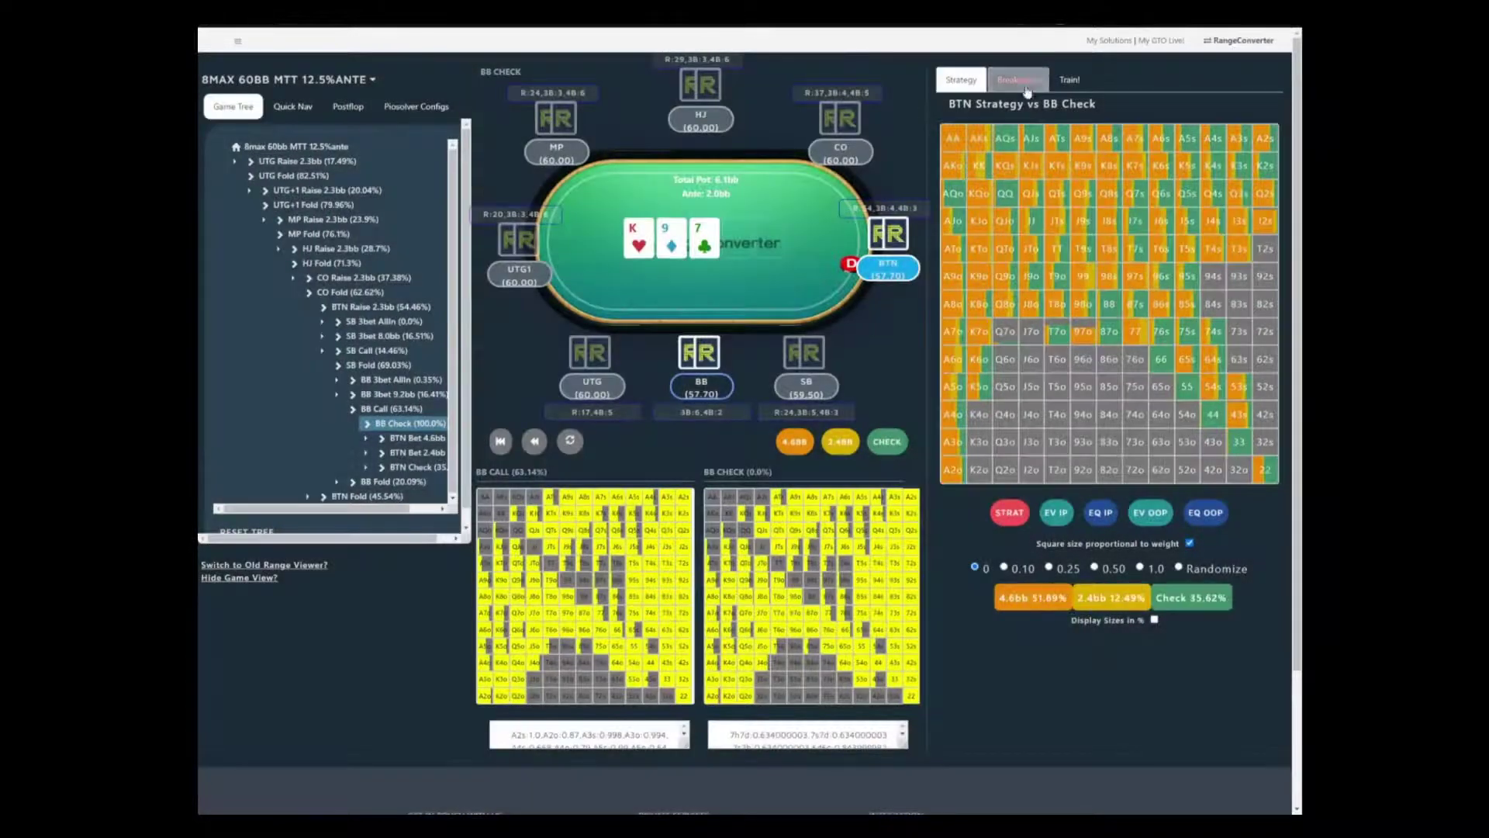
Check BTN's range breakdown, then bet 4.6bb, call with BB, and deal the 2♥ turn
{"action": "left_click", "coordinate": [1024, 81]}
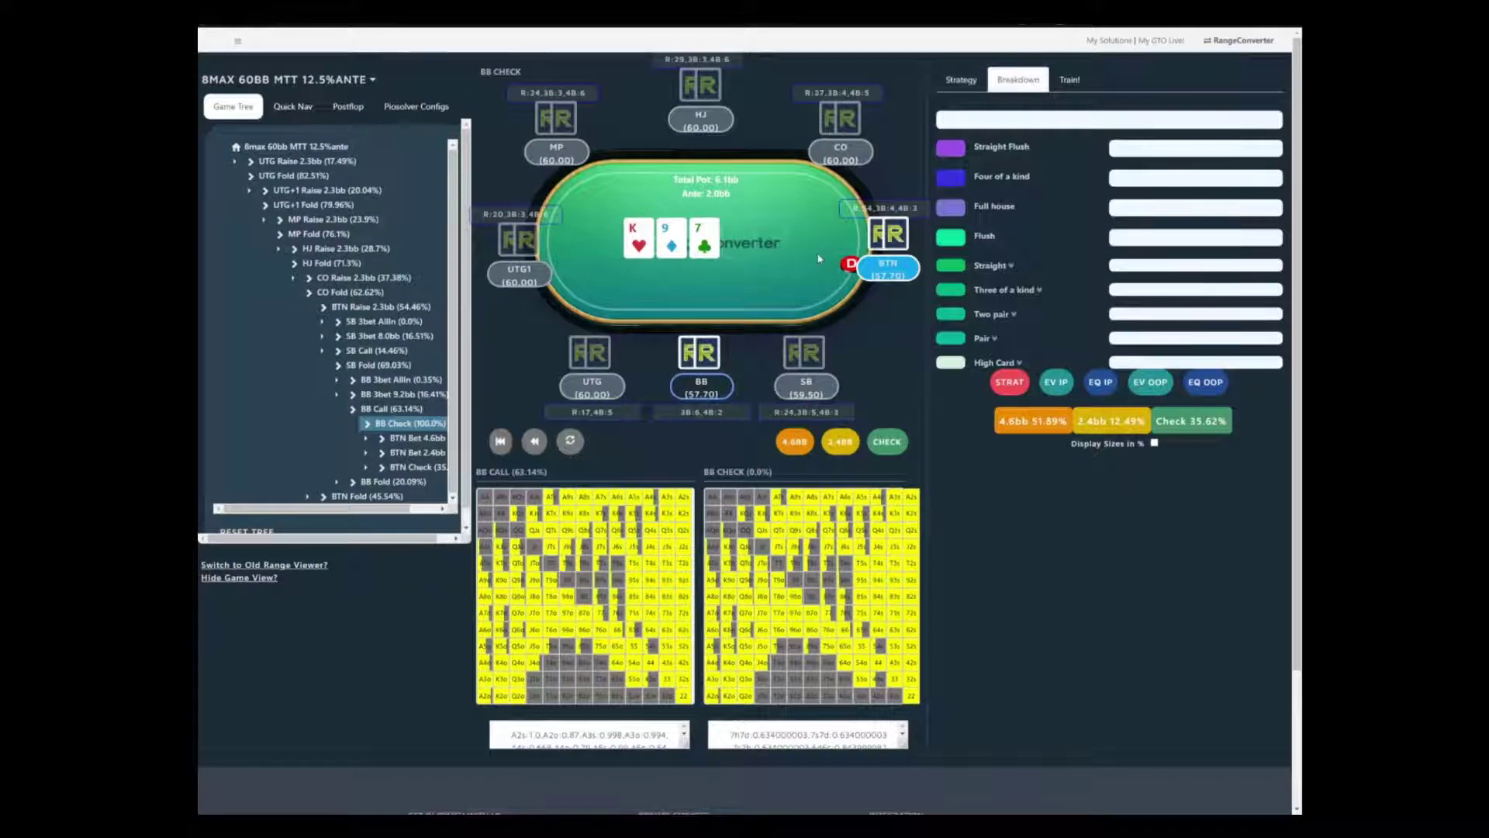
{"action": "left_click", "coordinate": [961, 79]}
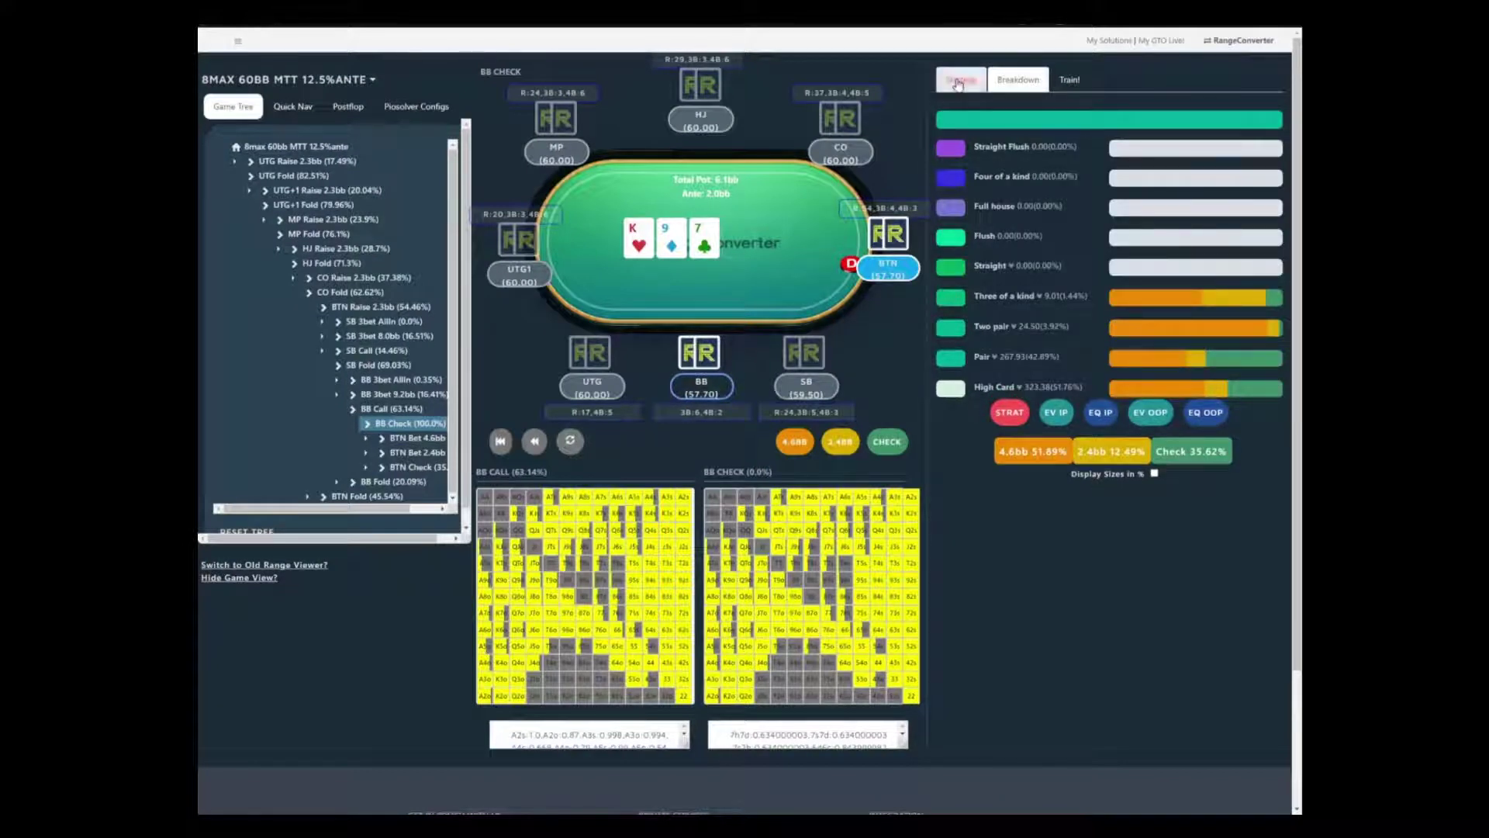
{"action": "left_click", "coordinate": [795, 442]}
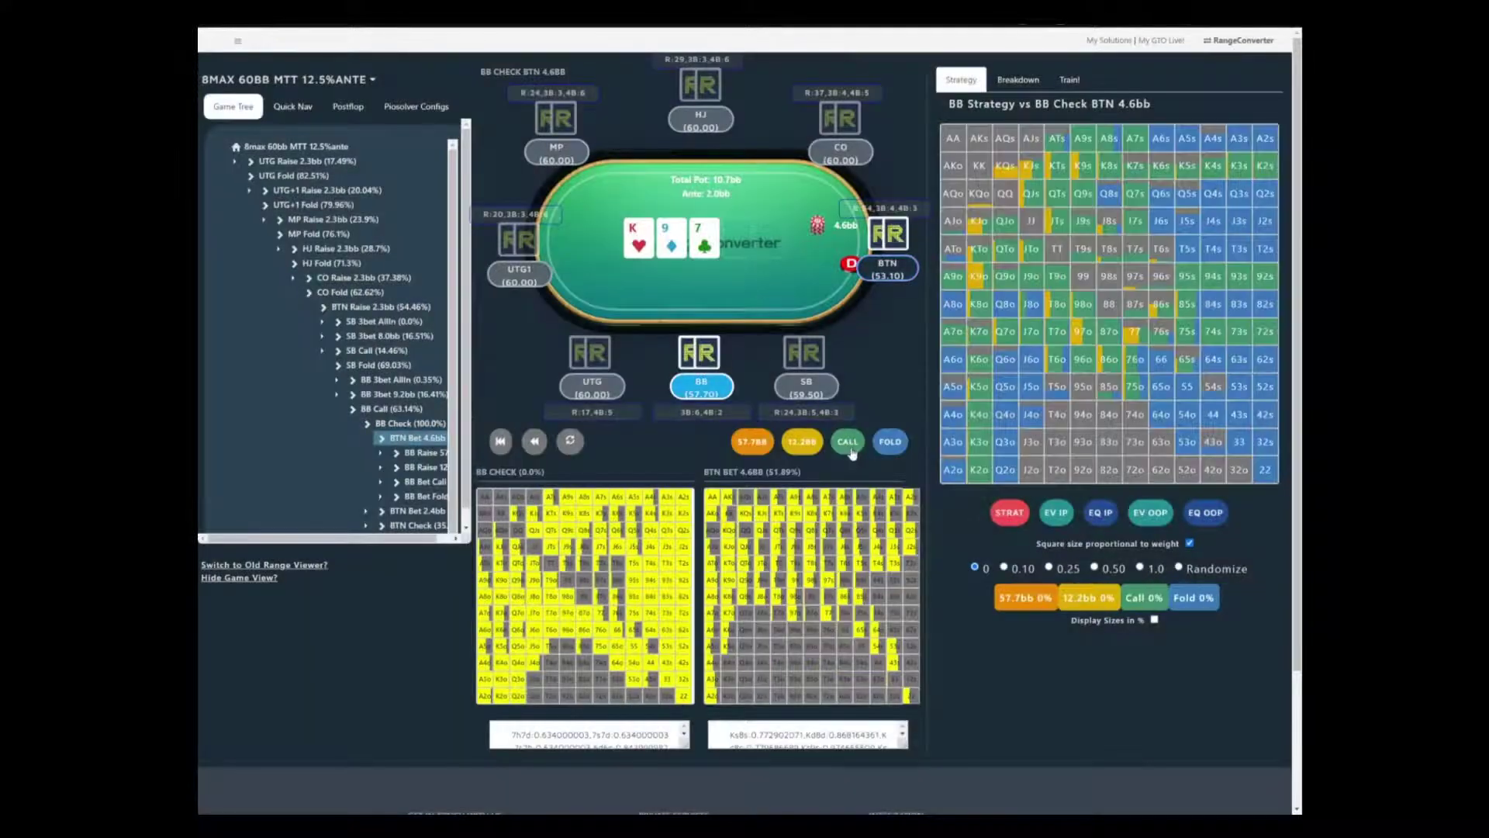
{"action": "left_click", "coordinate": [849, 447]}
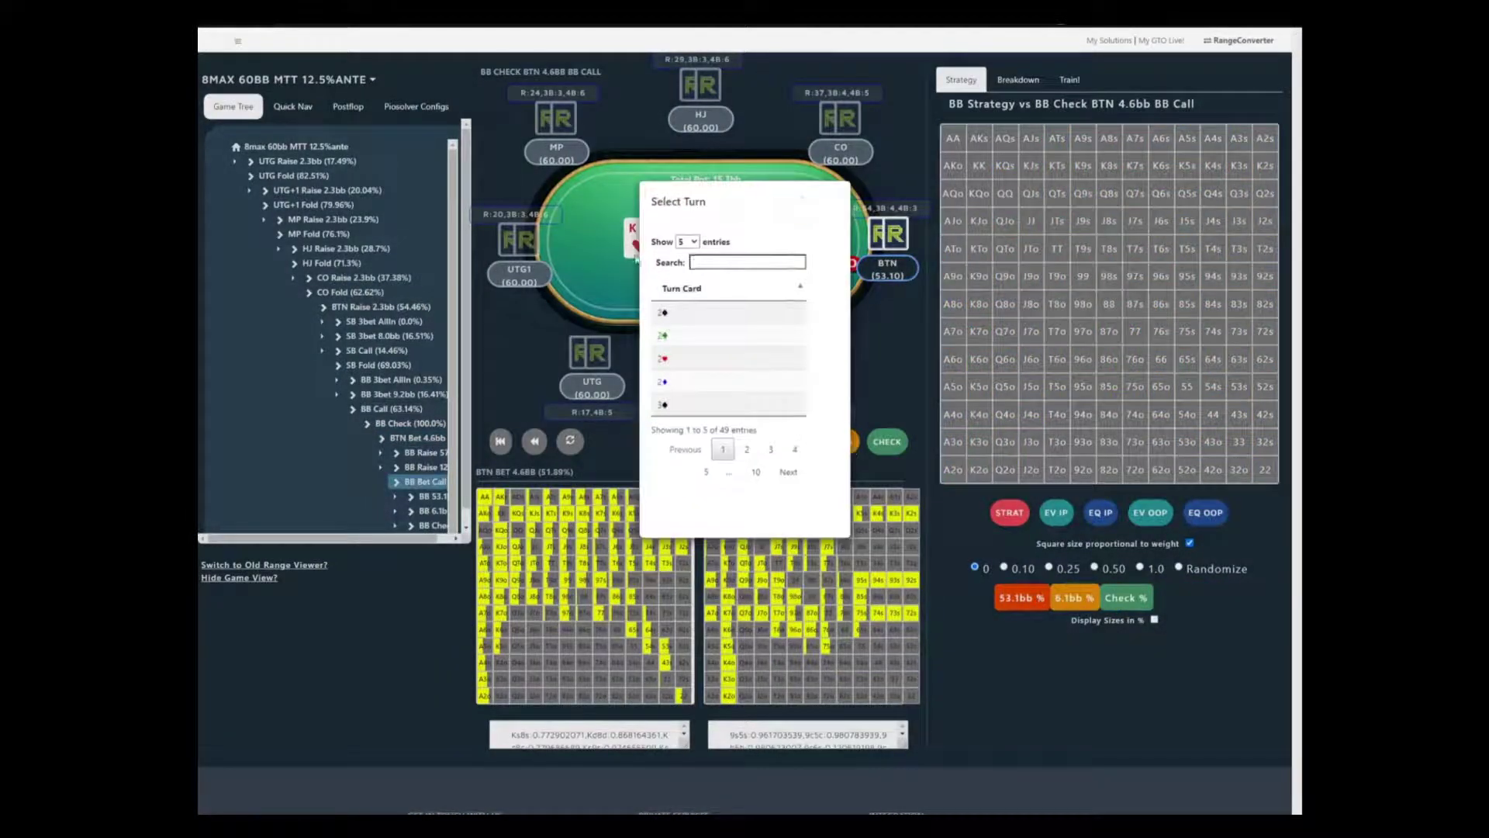
{"action": "left_click", "coordinate": [680, 359]}
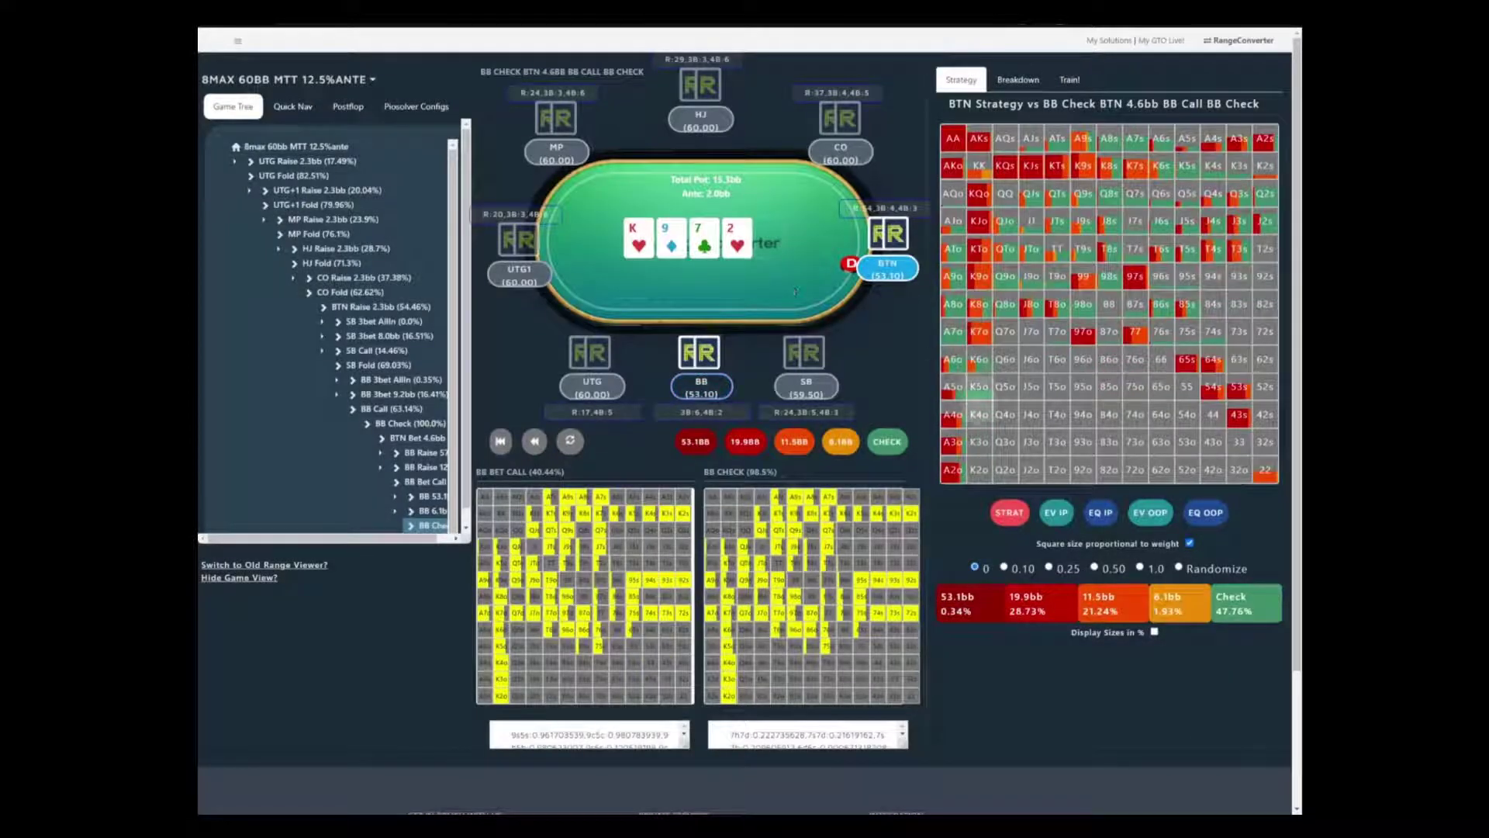
View the EV IP, EQ IP and EV OOP grids, then return to strategy with sizes in percent
{"action": "left_click", "coordinate": [1062, 518]}
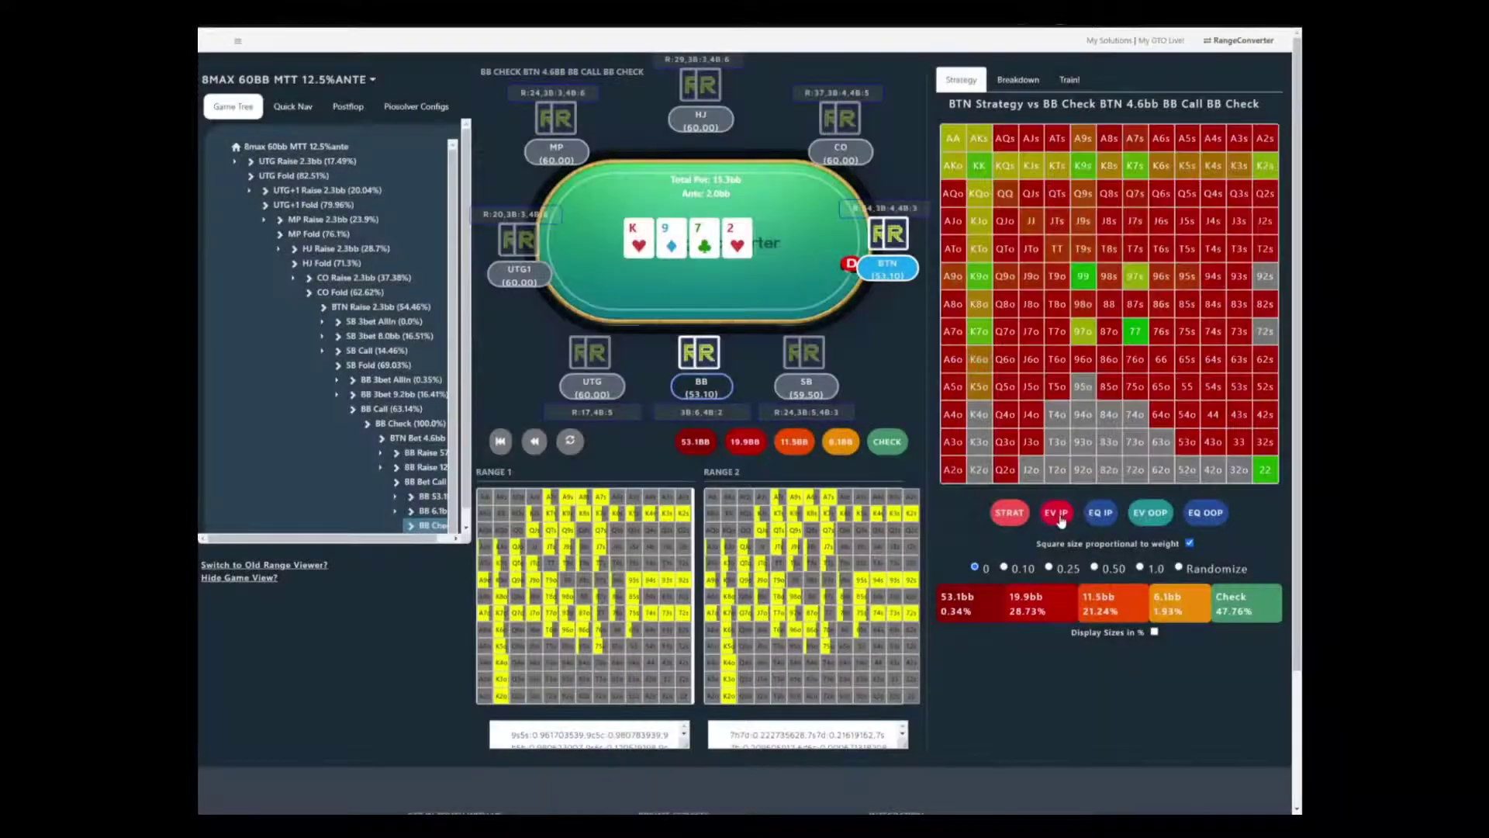
{"action": "left_click", "coordinate": [1189, 544]}
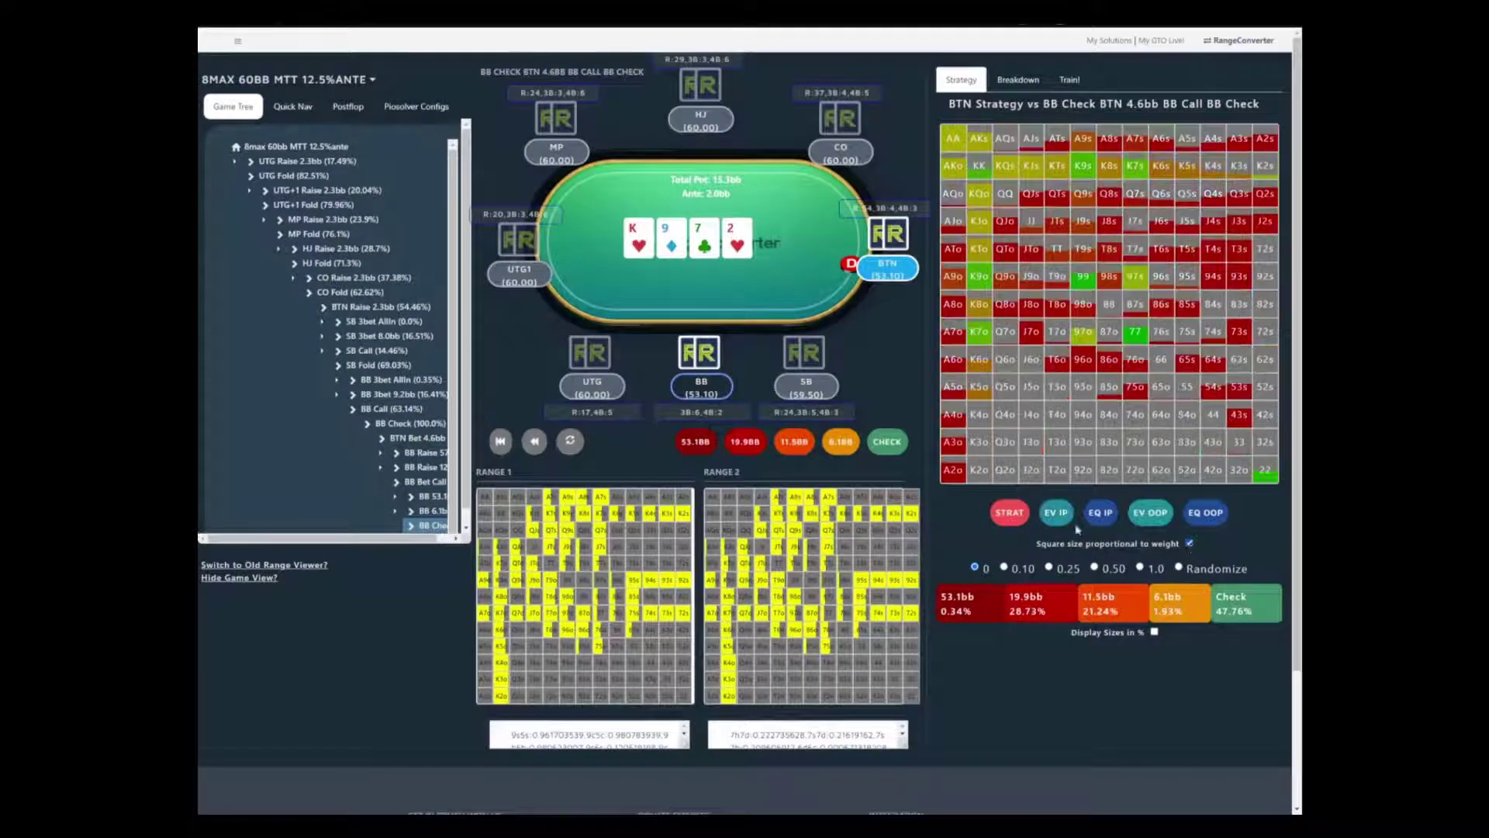
{"action": "left_click", "coordinate": [1152, 516]}
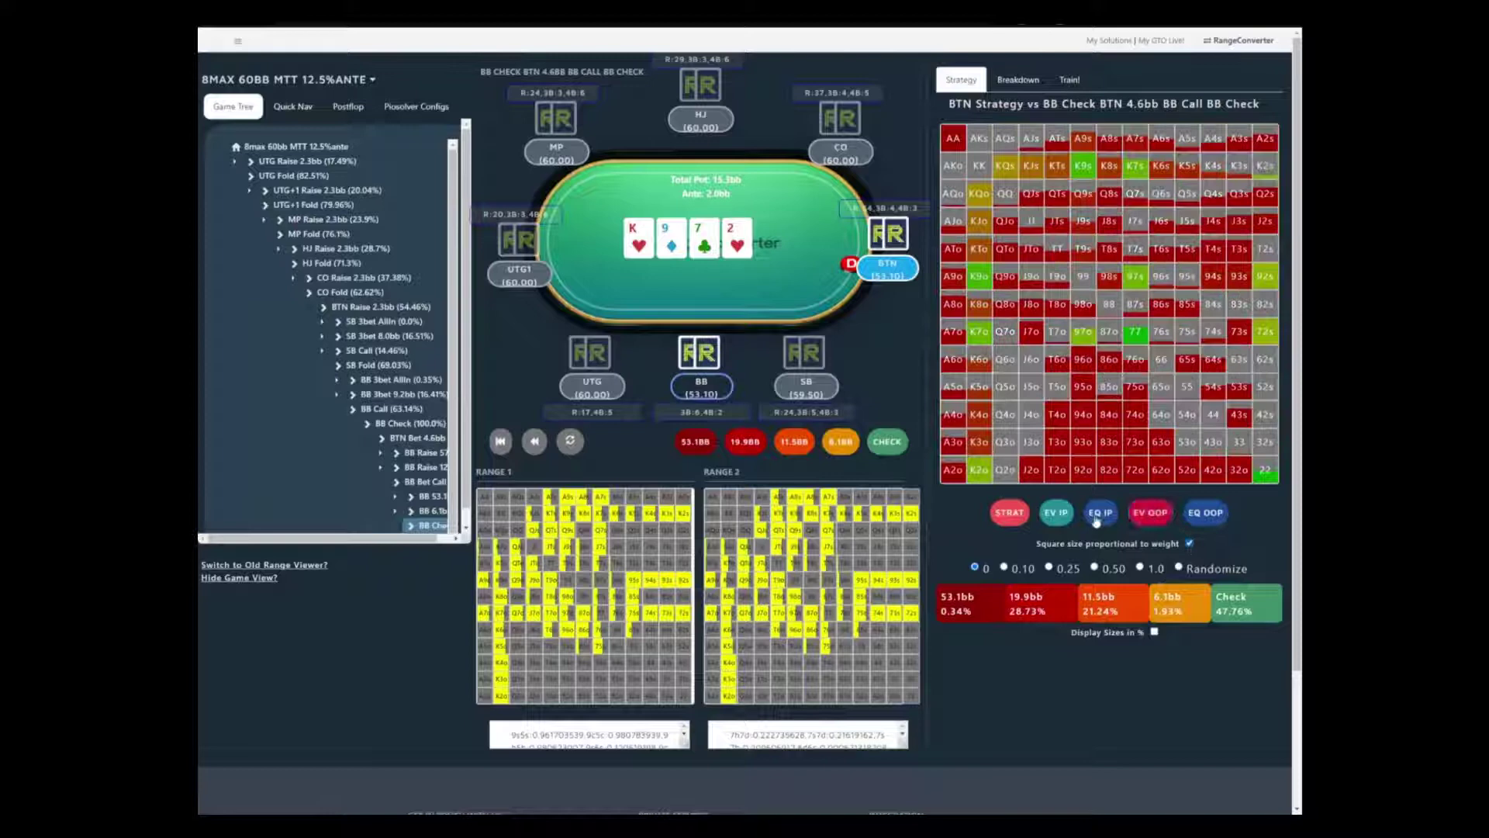
{"action": "left_click", "coordinate": [1010, 514]}
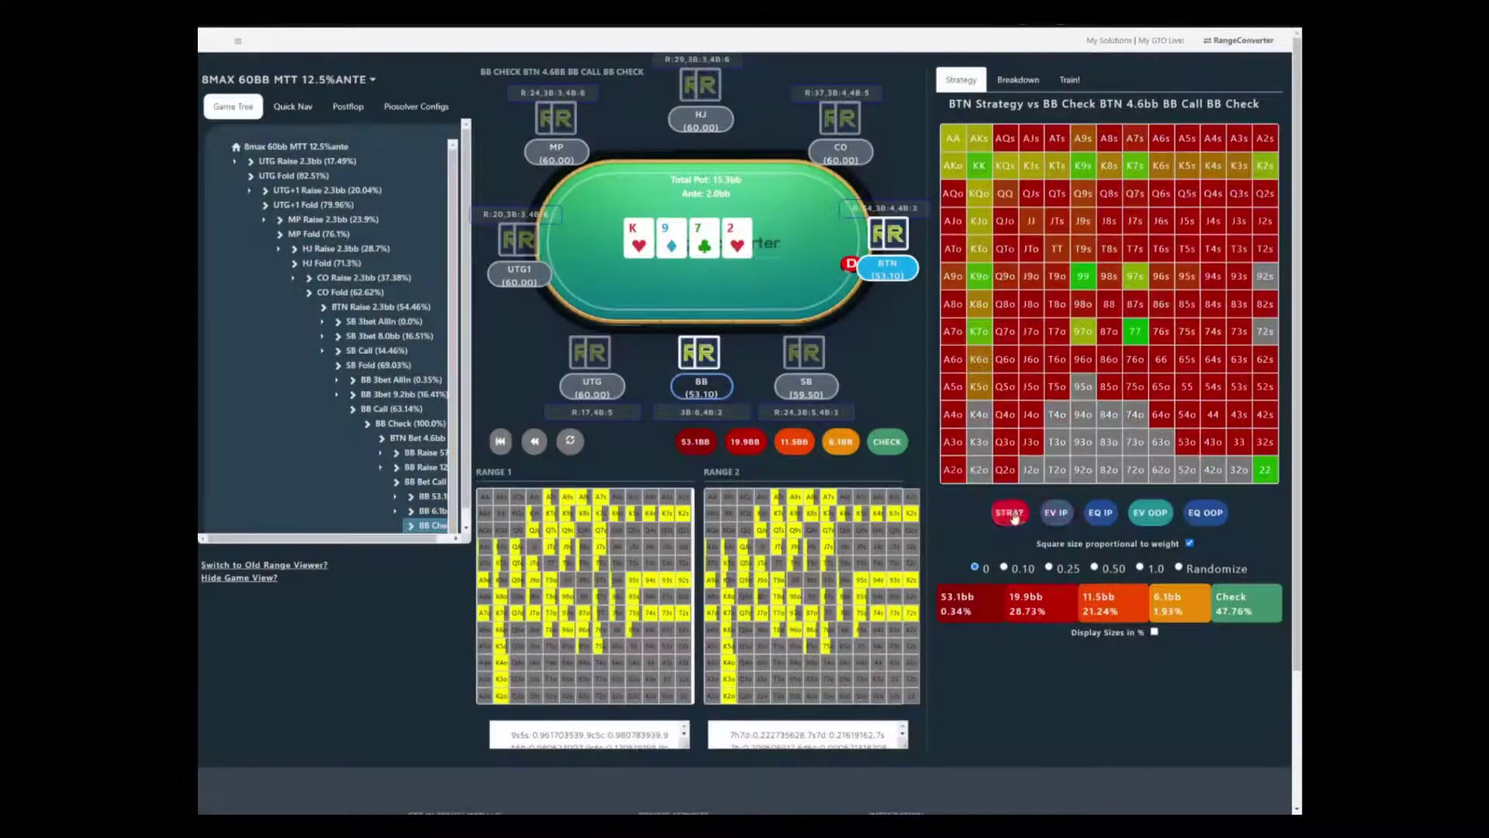
{"action": "left_click", "coordinate": [1010, 514]}
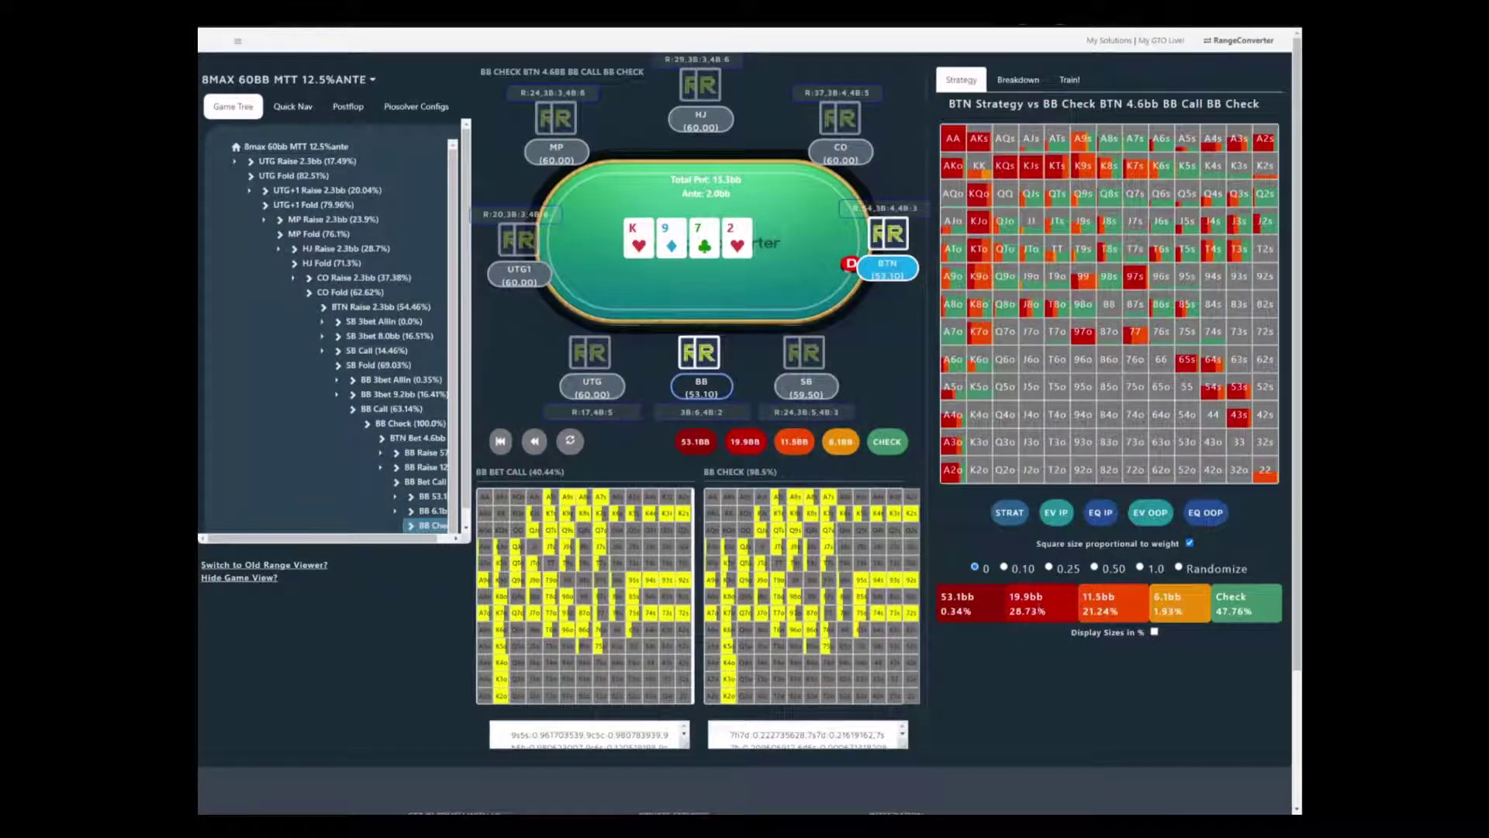
{"action": "left_click", "coordinate": [1155, 633]}
Take BTN's 19.9bb turn bet, show sizes in big blinds, and have BB call
{"action": "left_click", "coordinate": [747, 444]}
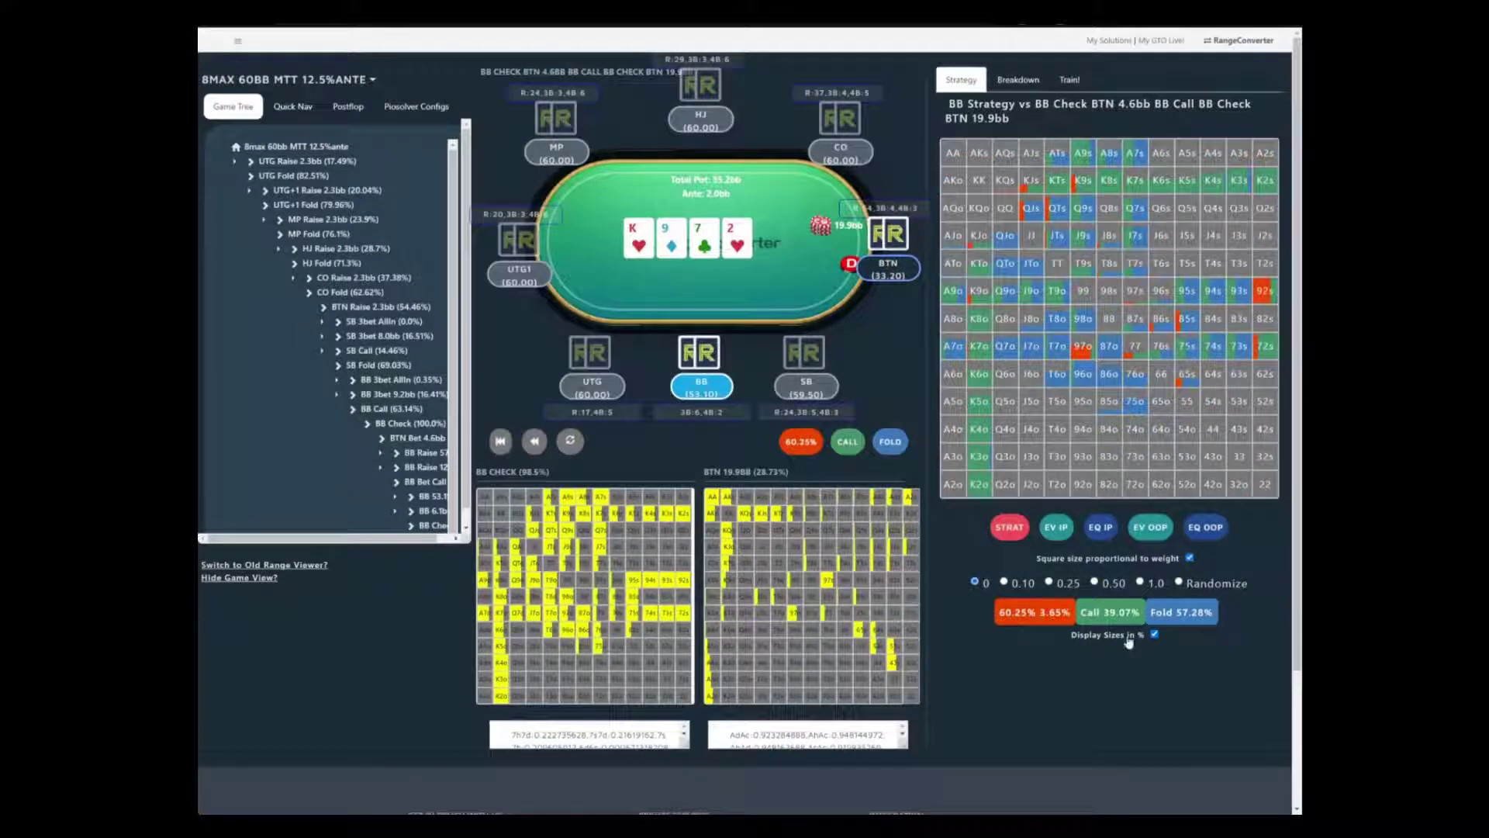
{"action": "left_click", "coordinate": [1154, 636]}
{"action": "left_click", "coordinate": [570, 443]}
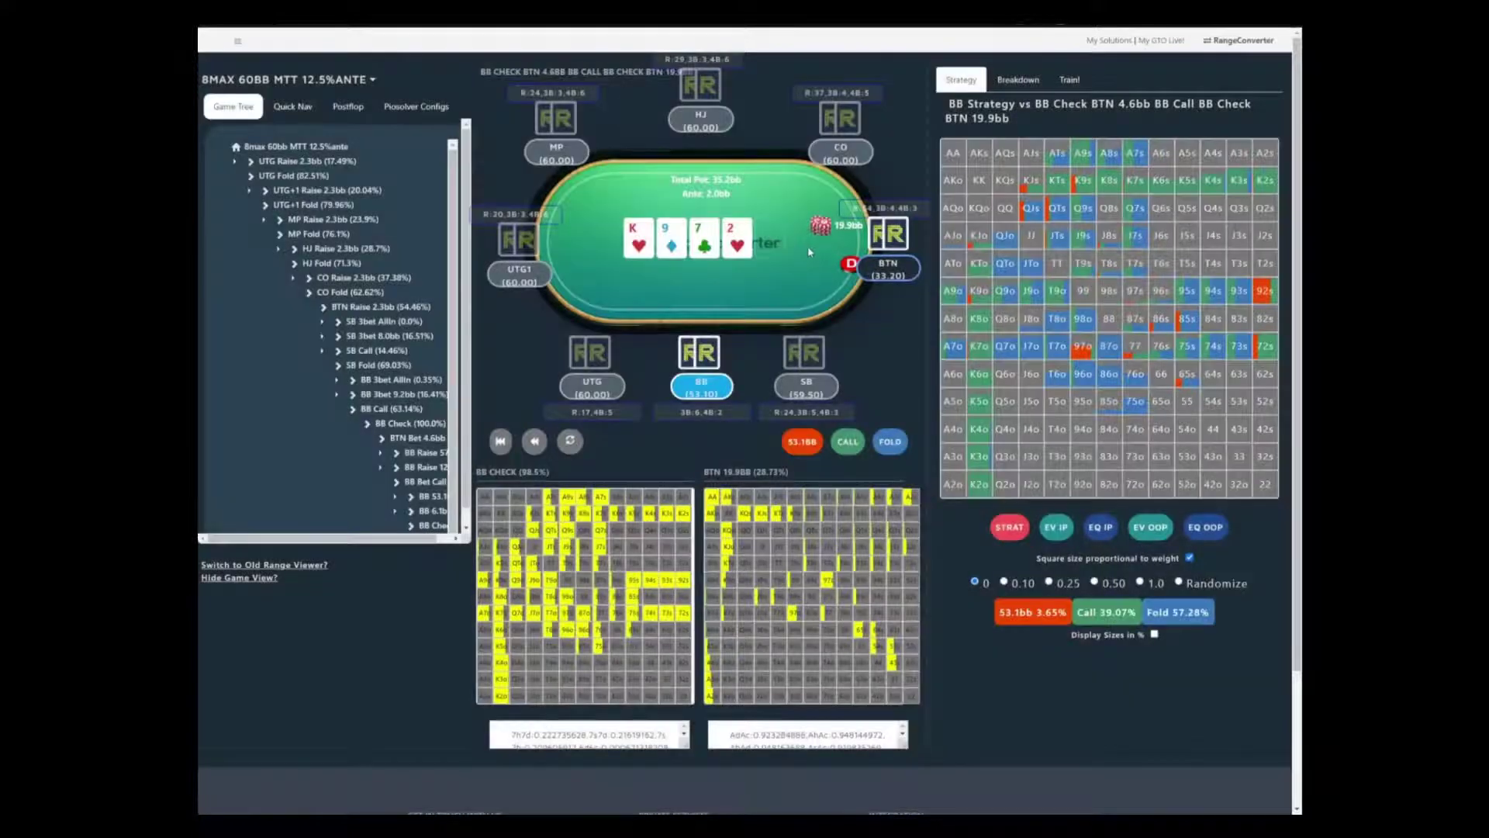
{"action": "left_click", "coordinate": [848, 444]}
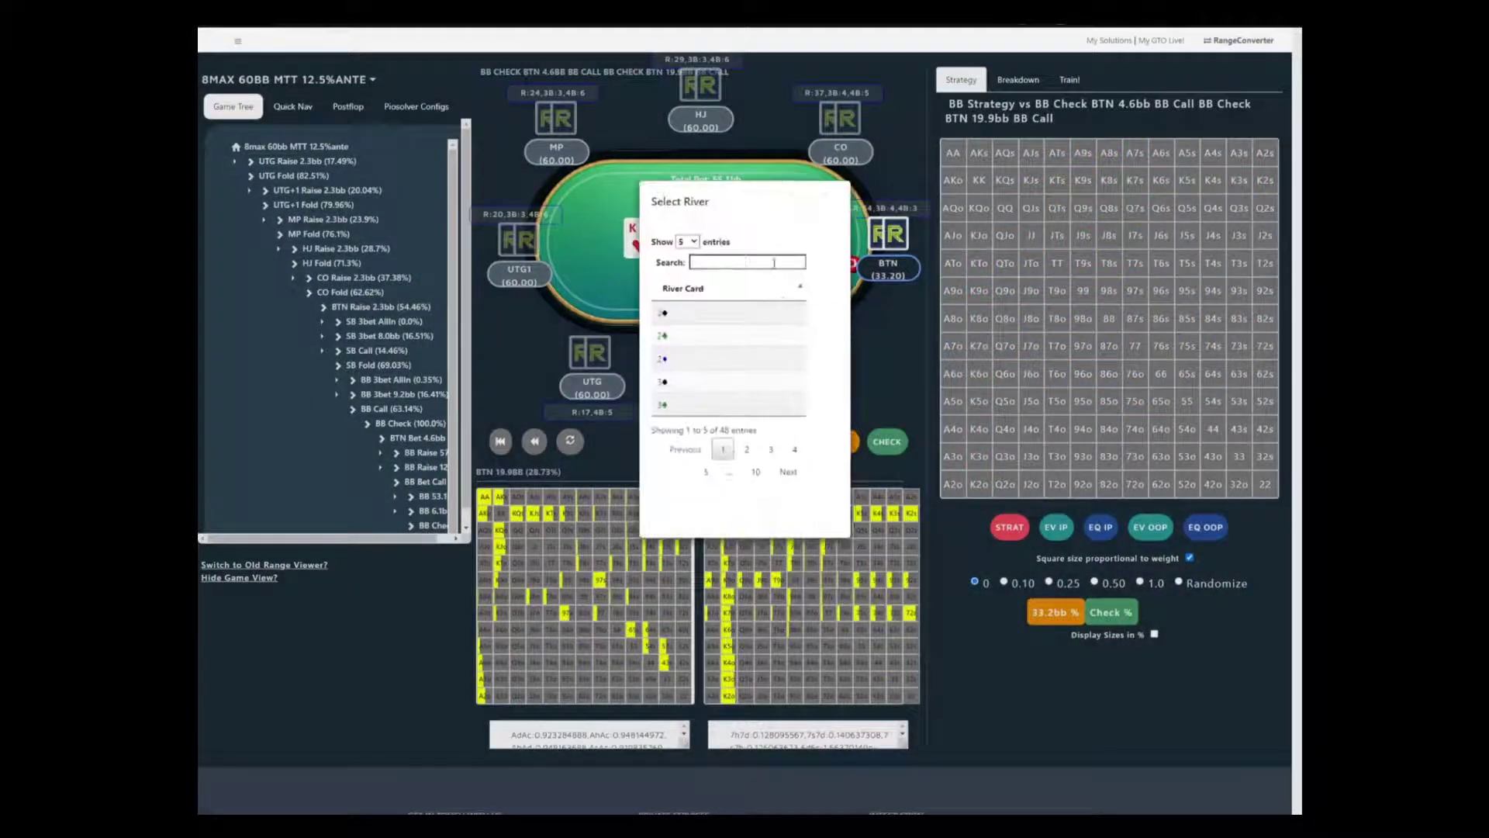
Deal a river card from the search list and compare out-of-position and in-position hand EVs
{"action": "left_click", "coordinate": [776, 262]}
{"action": "type", "text": "7"}
{"action": "left_click", "coordinate": [675, 382]}
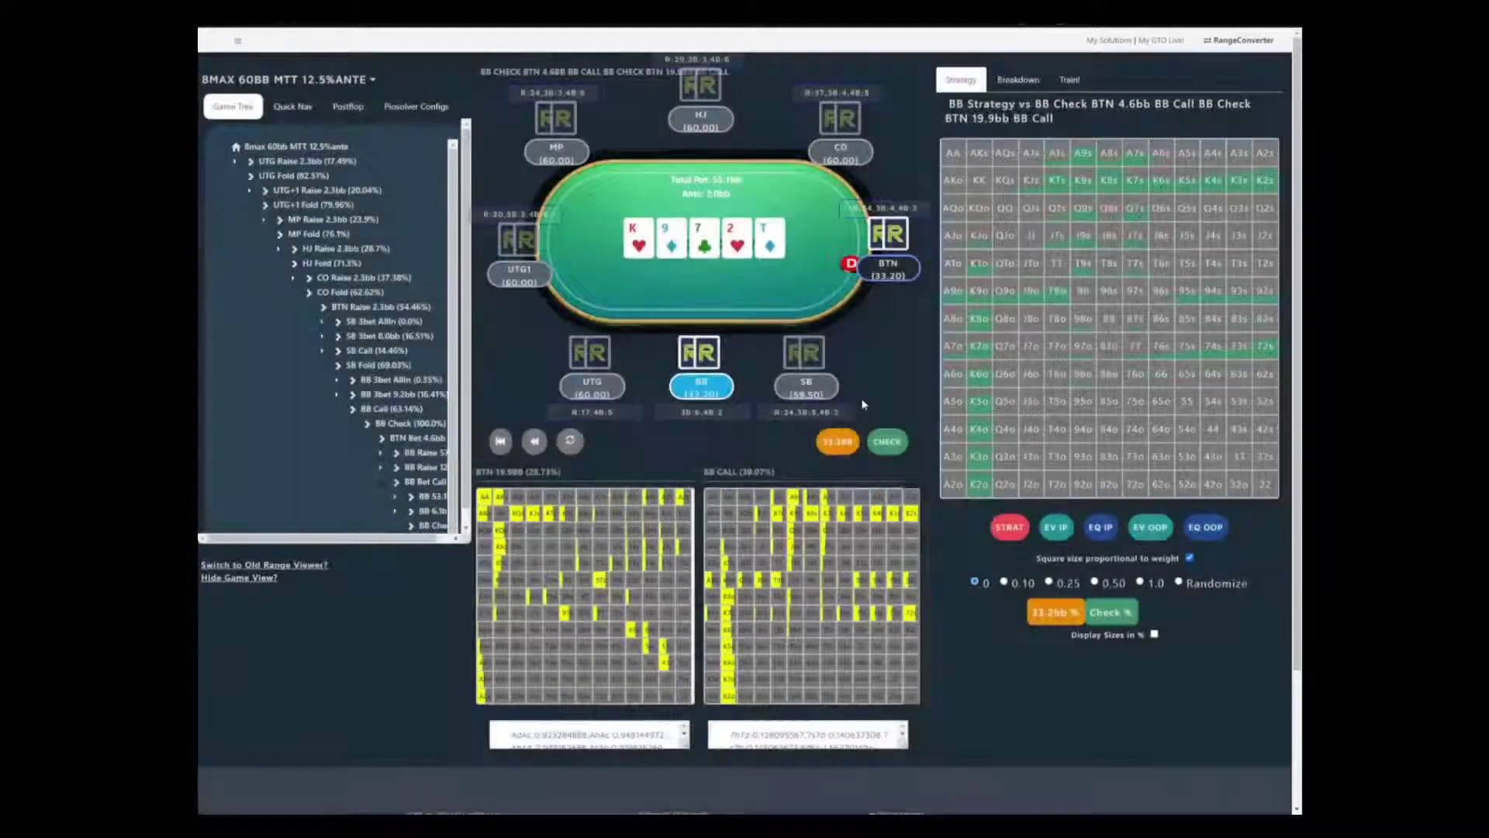
{"action": "left_click", "coordinate": [1157, 531]}
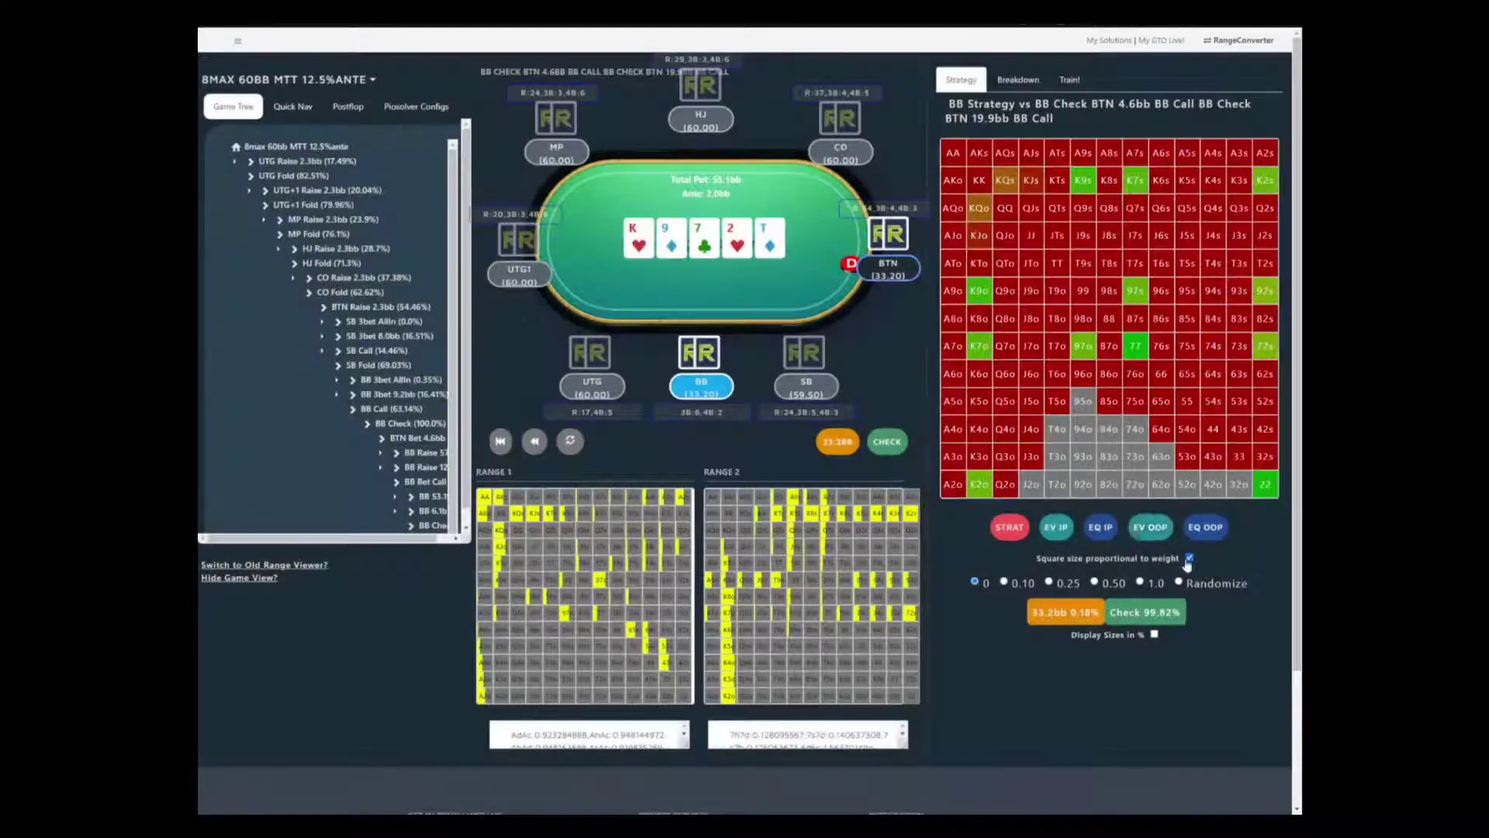
{"action": "left_click", "coordinate": [1058, 528]}
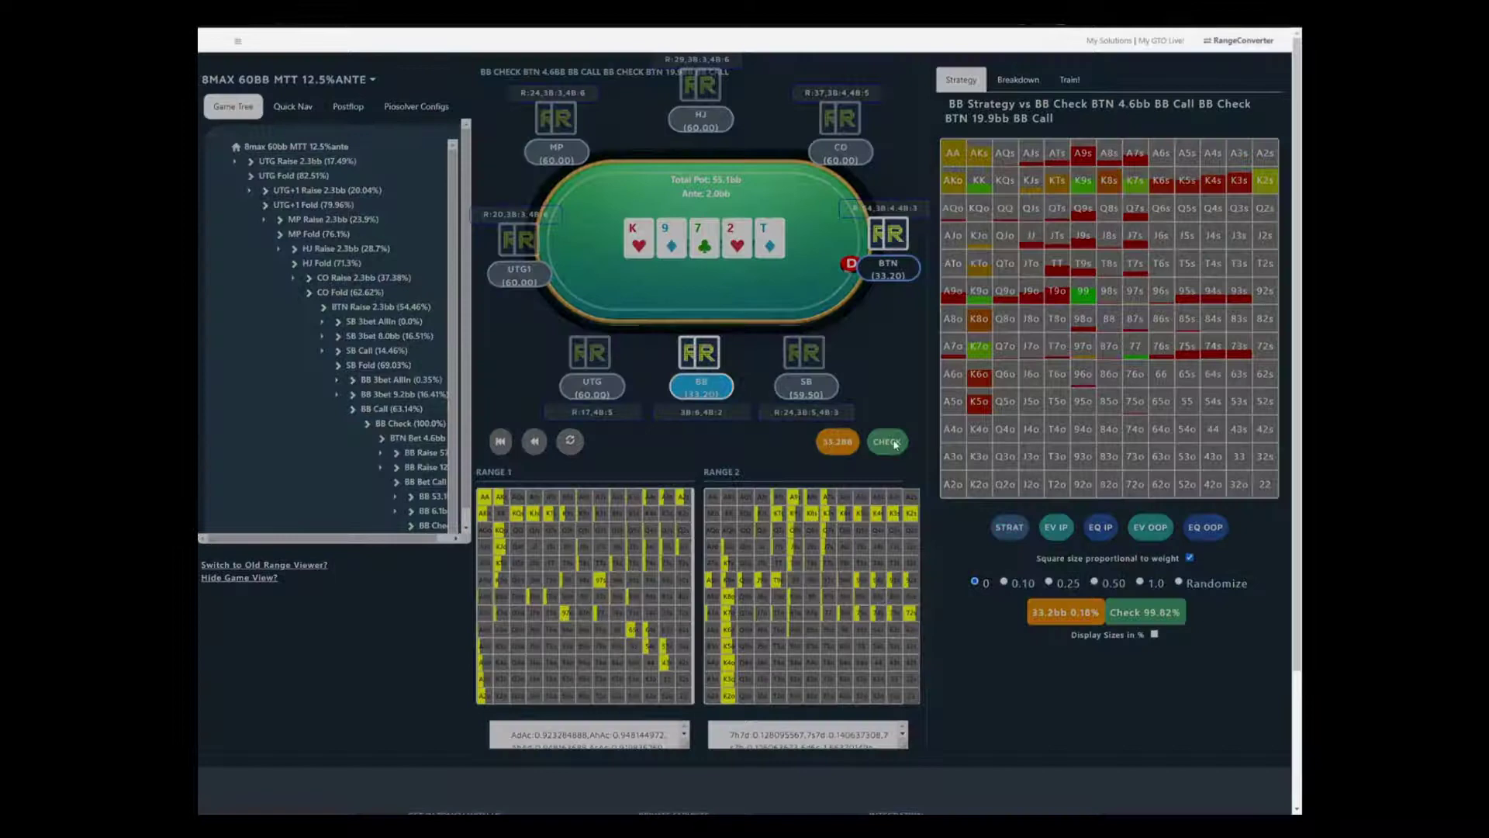
Have BB check the river, then change the river card to the 3♠
{"action": "left_click", "coordinate": [889, 442]}
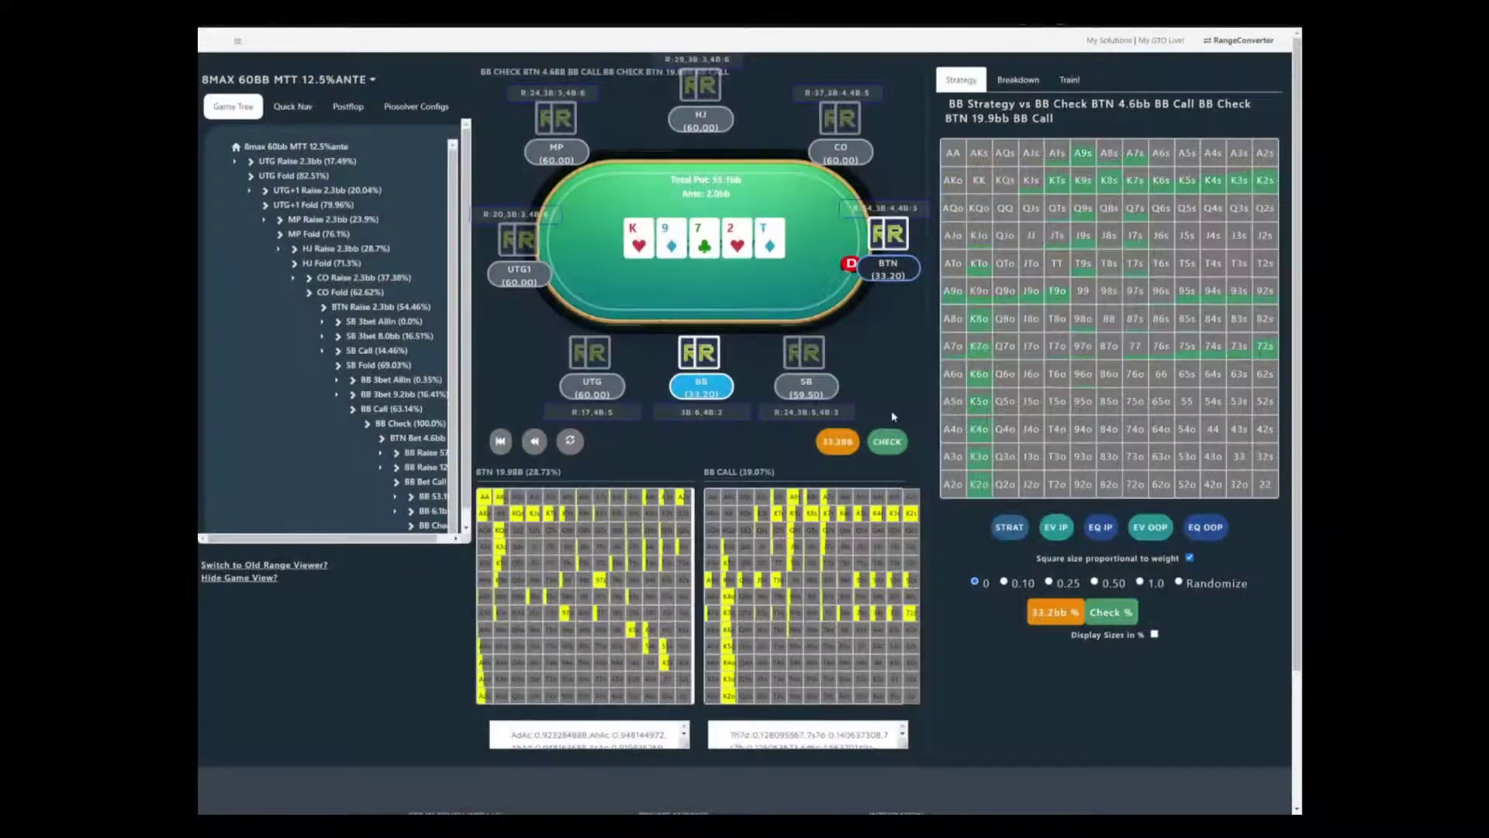
{"action": "left_click", "coordinate": [897, 444]}
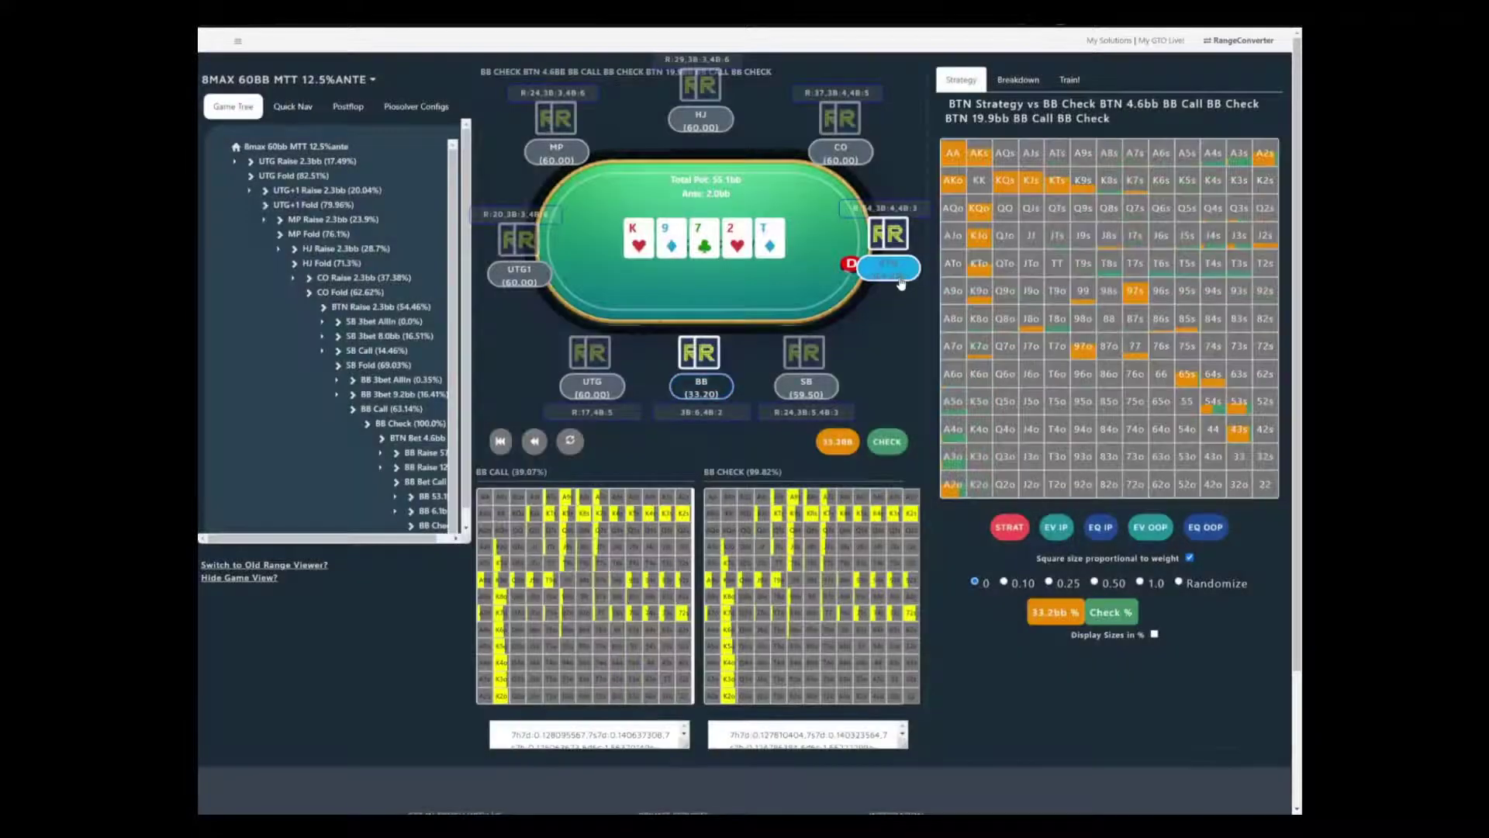
{"action": "left_click", "coordinate": [783, 228]}
{"action": "left_click", "coordinate": [671, 388]}
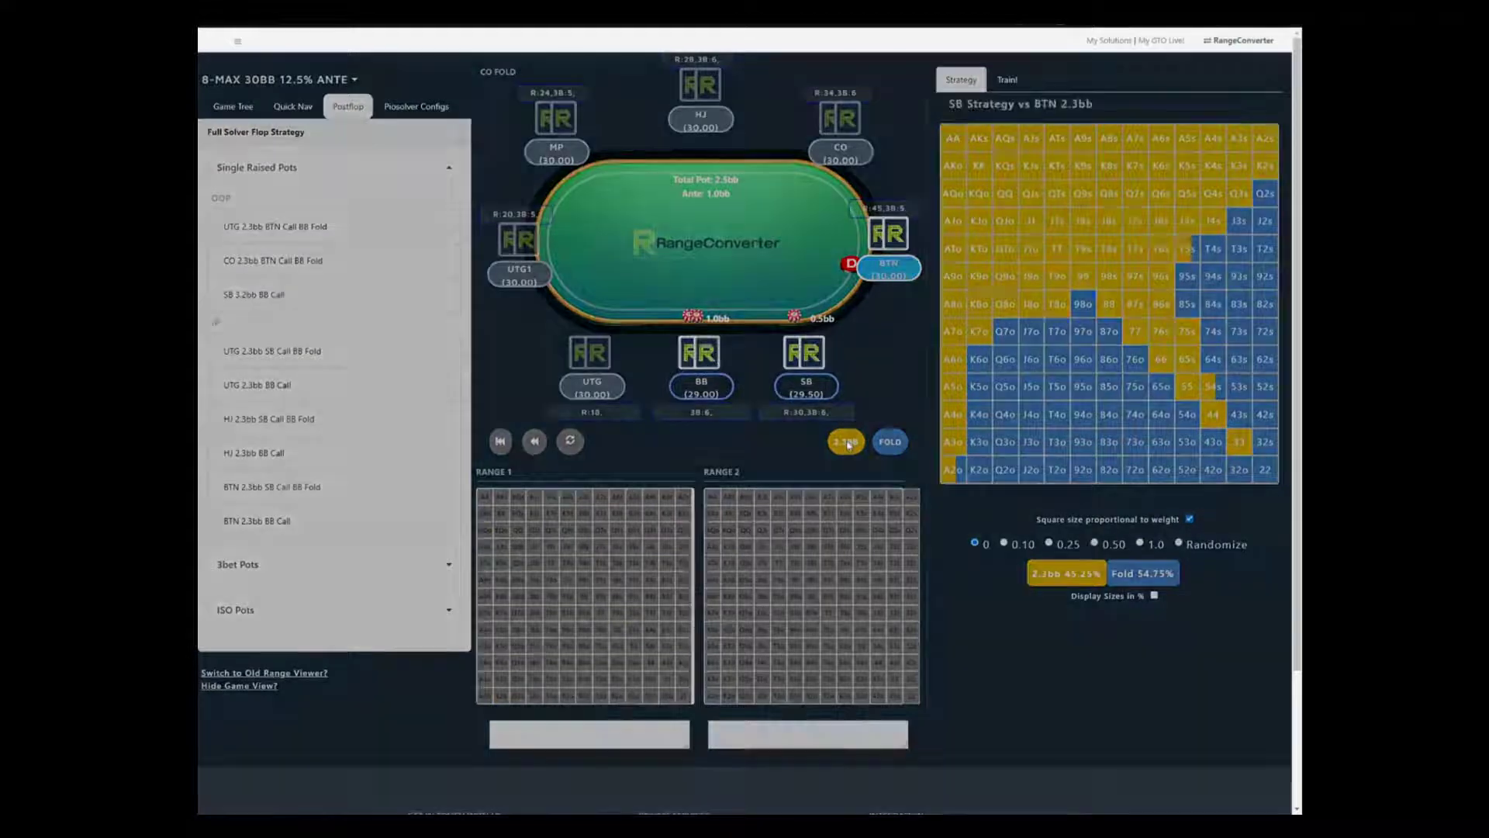
Try a BTN 2.3bb raise in the 8-max 30bb solution, then reset to UTG's open
{"action": "left_click", "coordinate": [846, 442]}
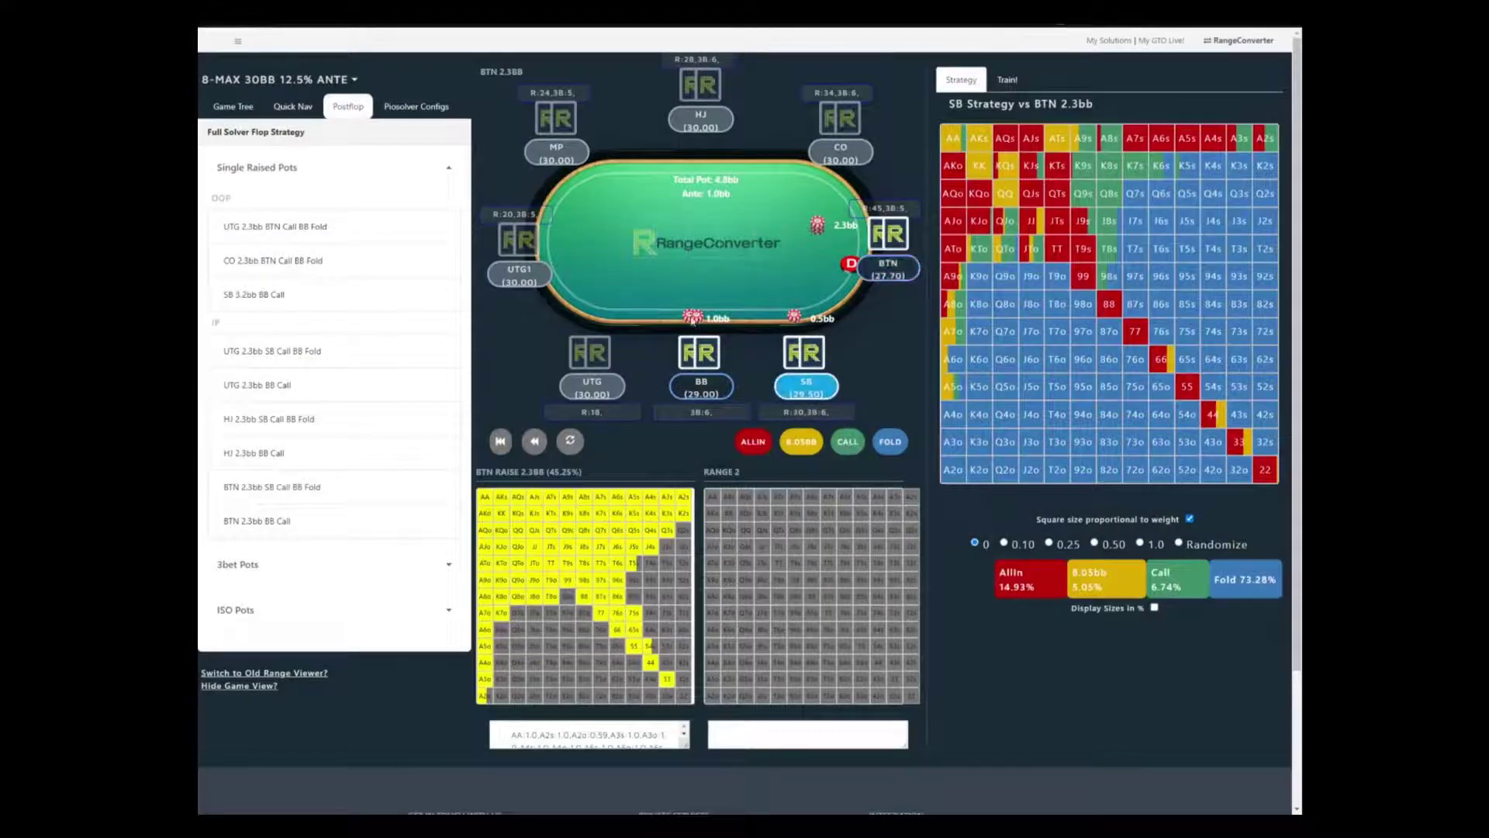
{"action": "left_click", "coordinate": [501, 442]}
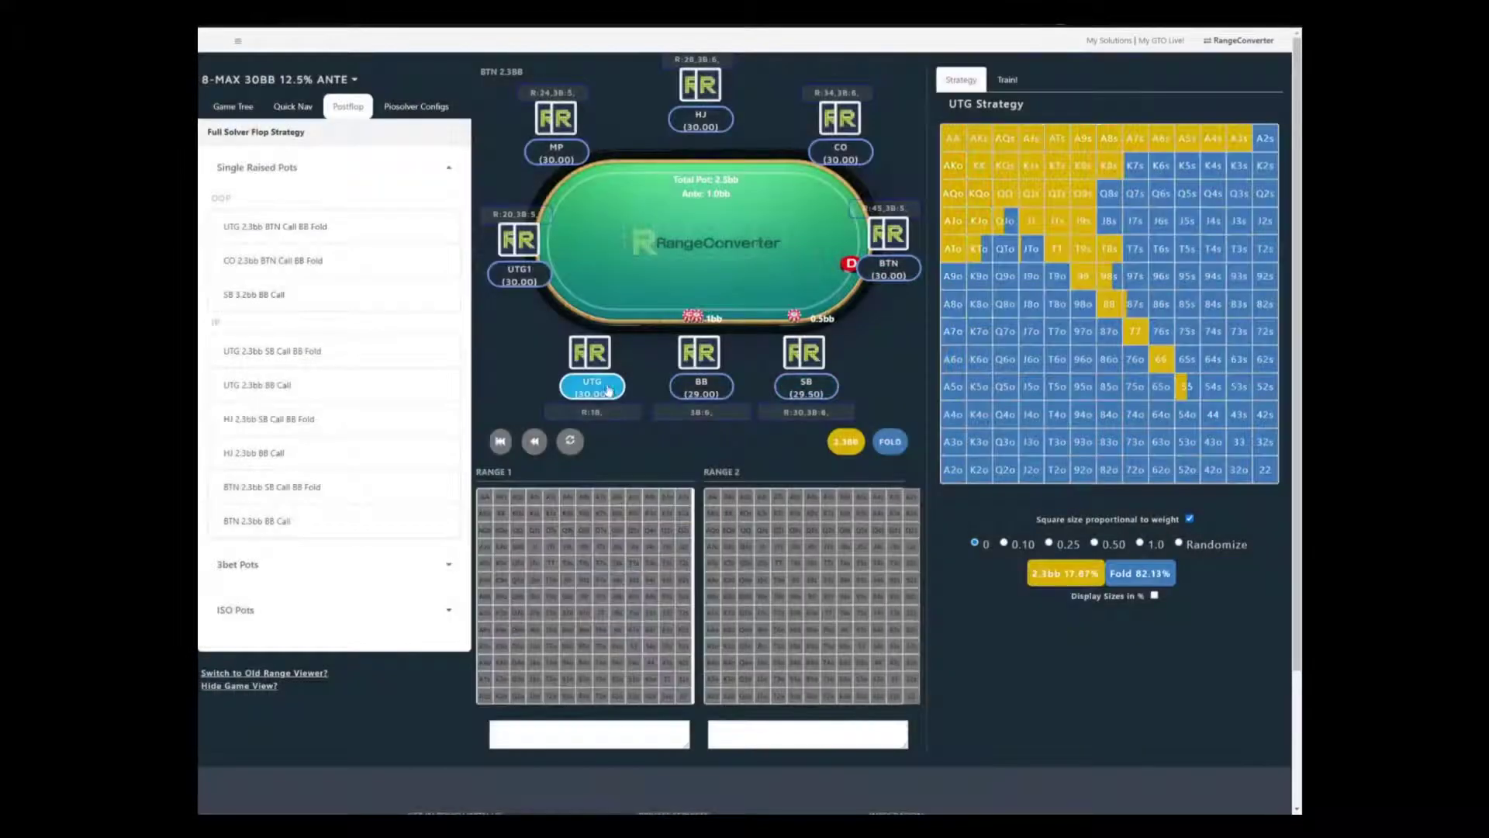
Quick-navigate to Hero BTN vs SB 3-bet, reset to UTG, and list the postflop spots
{"action": "left_click", "coordinate": [231, 107]}
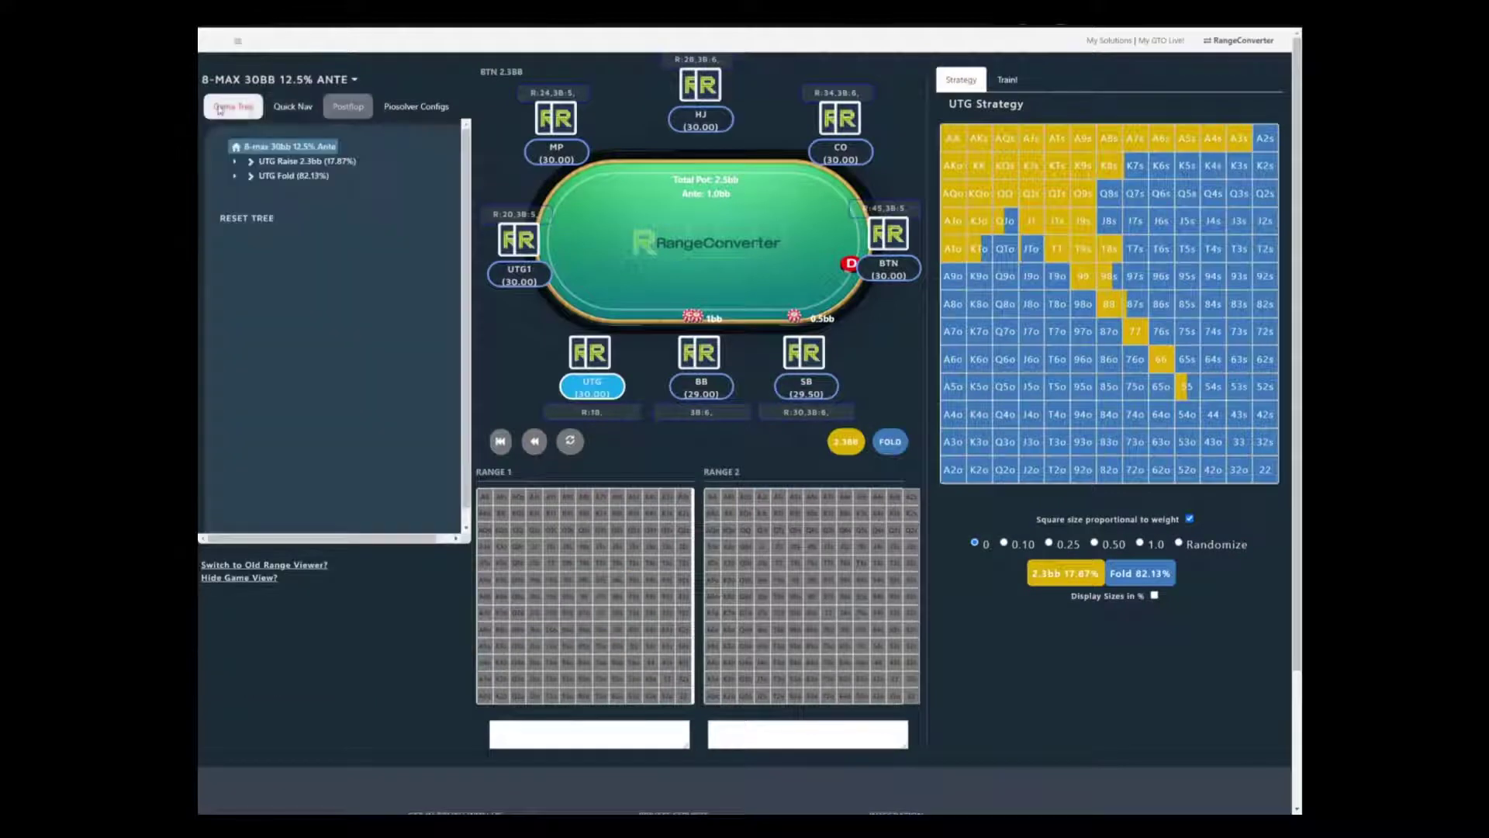
{"action": "left_click", "coordinate": [291, 108]}
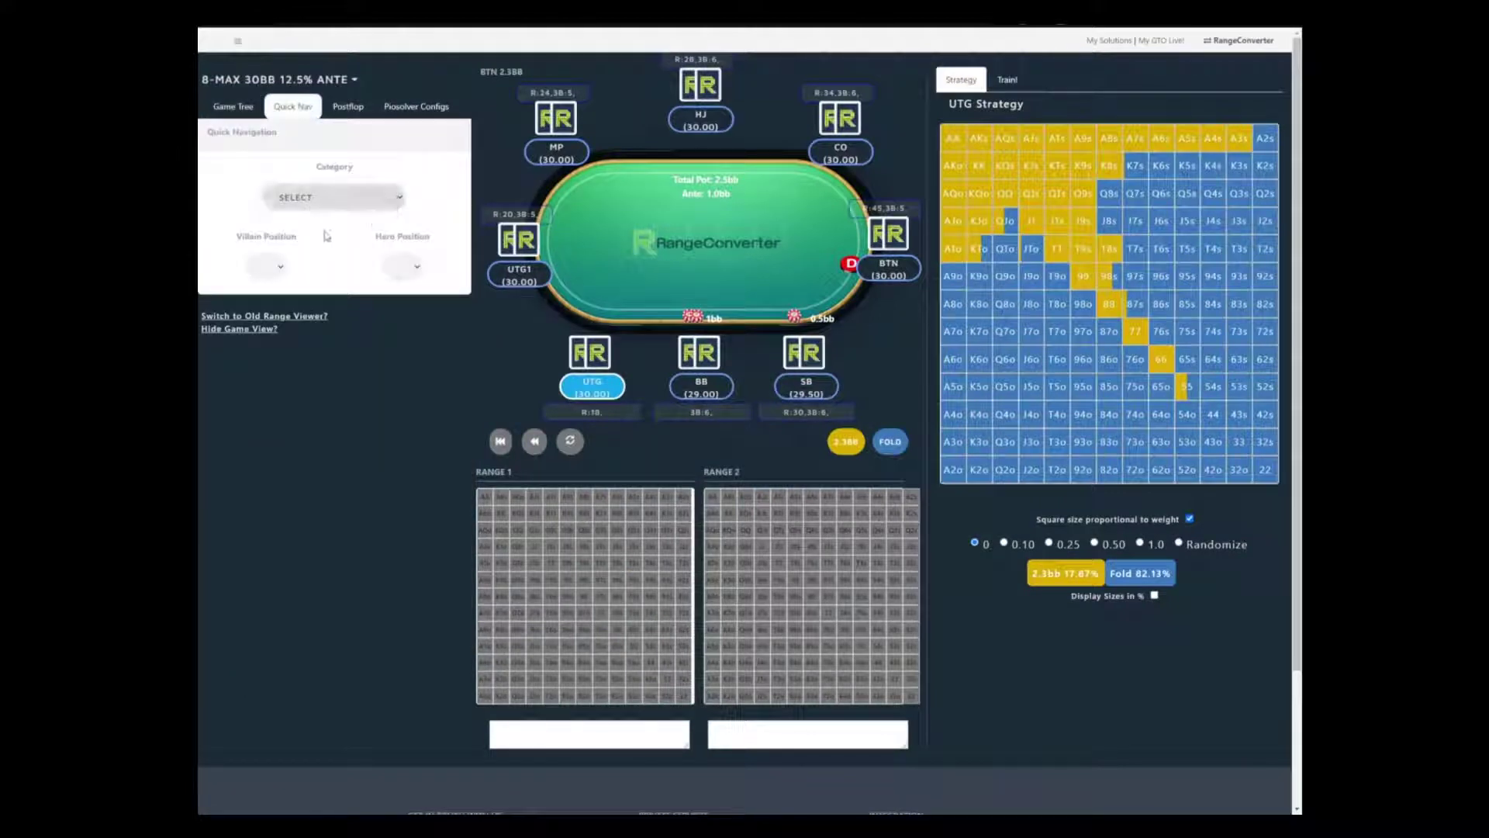
{"action": "left_click", "coordinate": [315, 272]}
{"action": "left_click", "coordinate": [296, 270]}
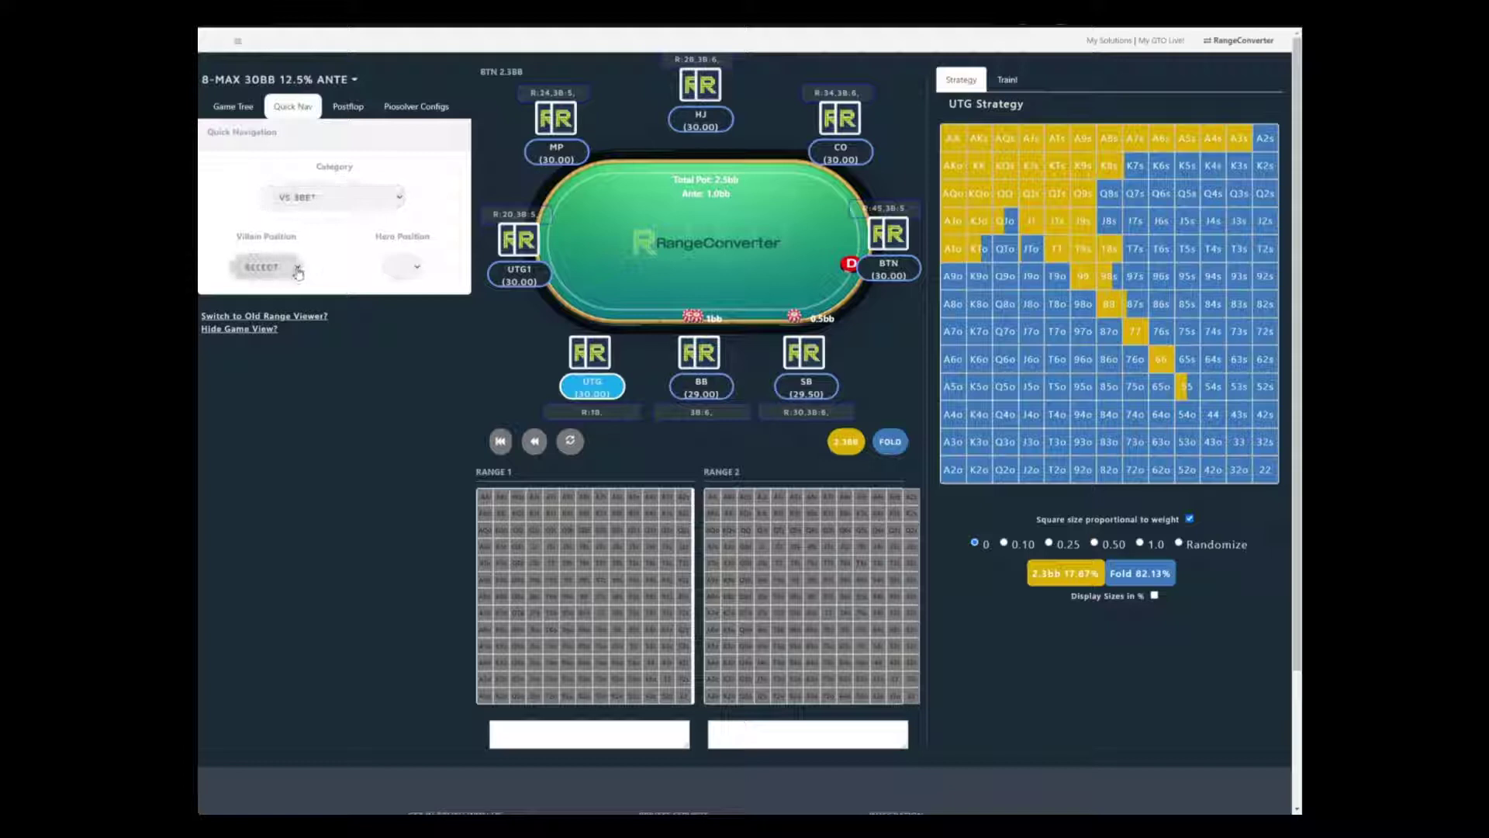
{"action": "left_click", "coordinate": [250, 355]}
{"action": "left_click", "coordinate": [428, 270]}
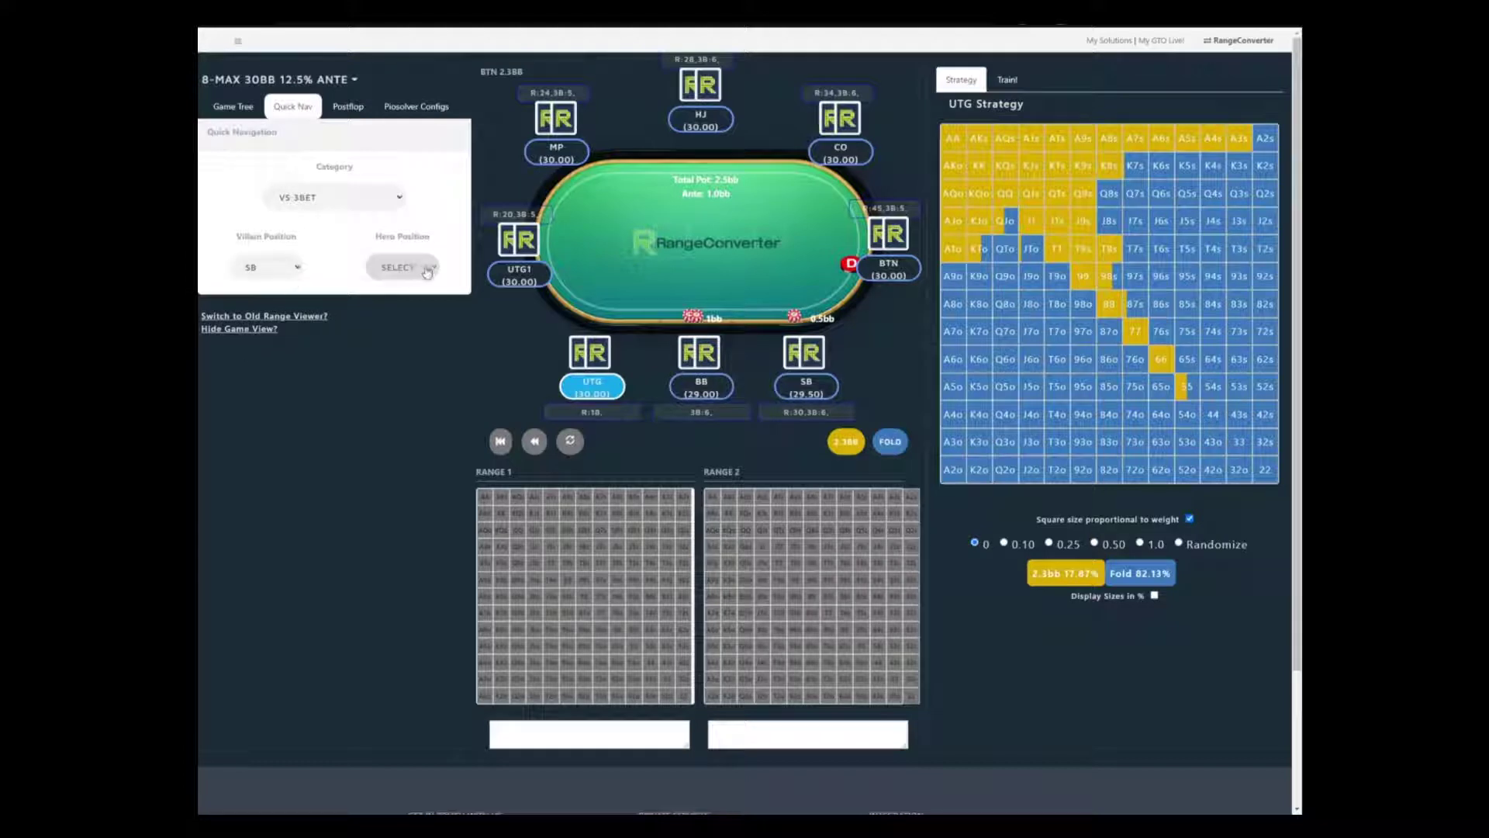
{"action": "left_click", "coordinate": [393, 356]}
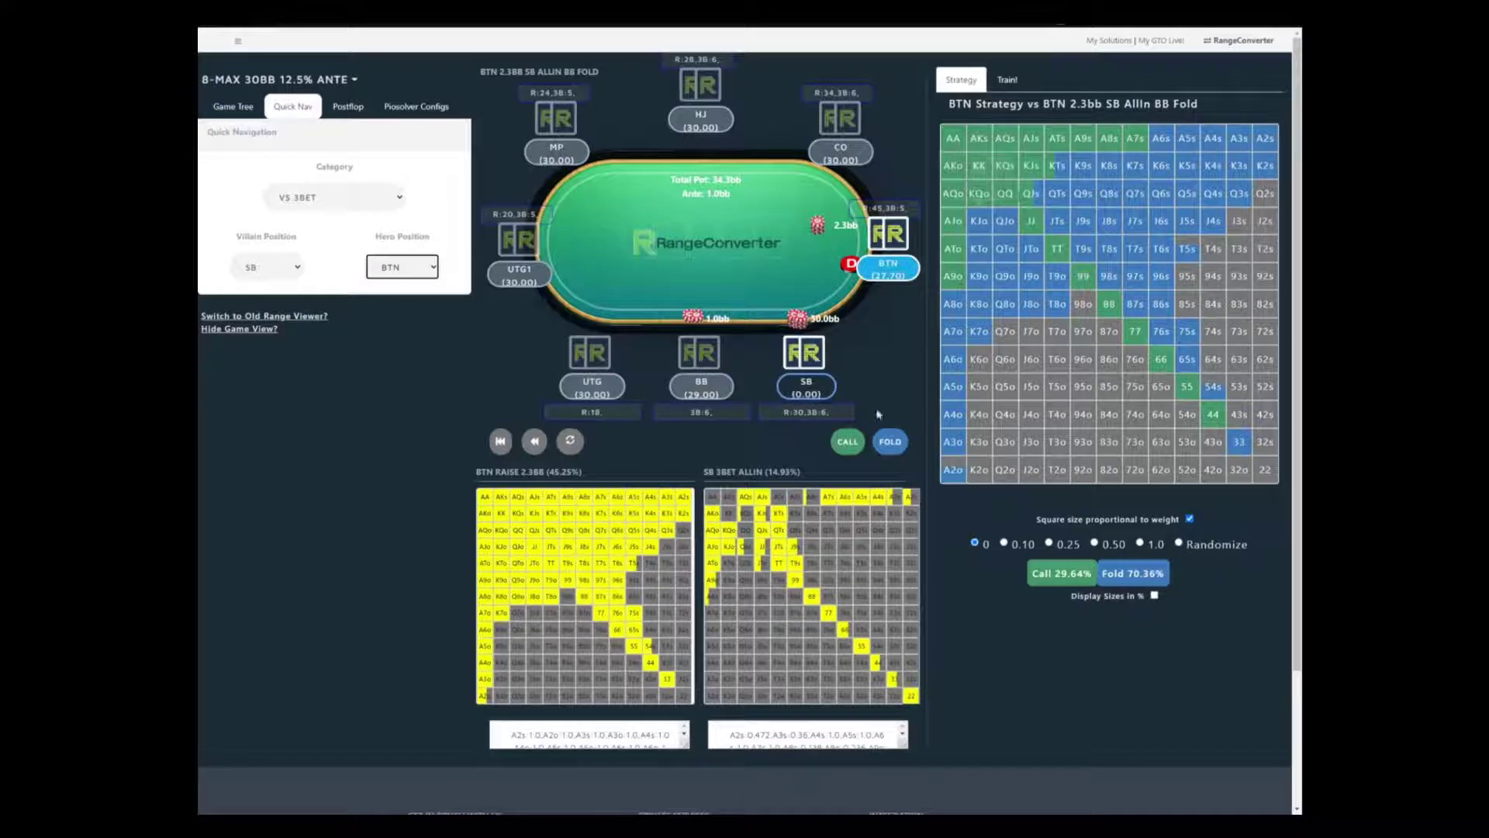
{"action": "left_click", "coordinate": [501, 440]}
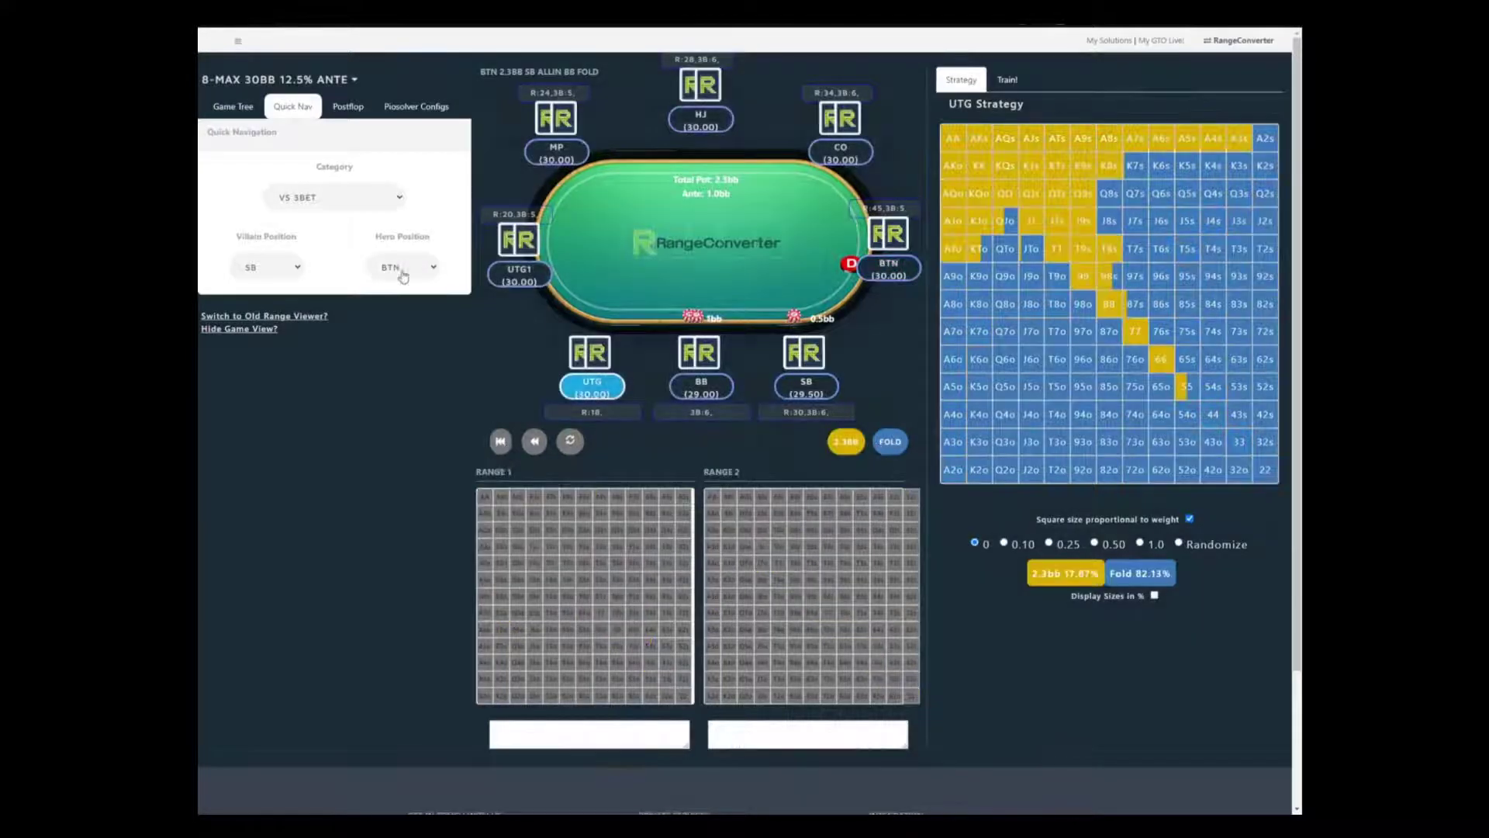
{"action": "left_click", "coordinate": [350, 107]}
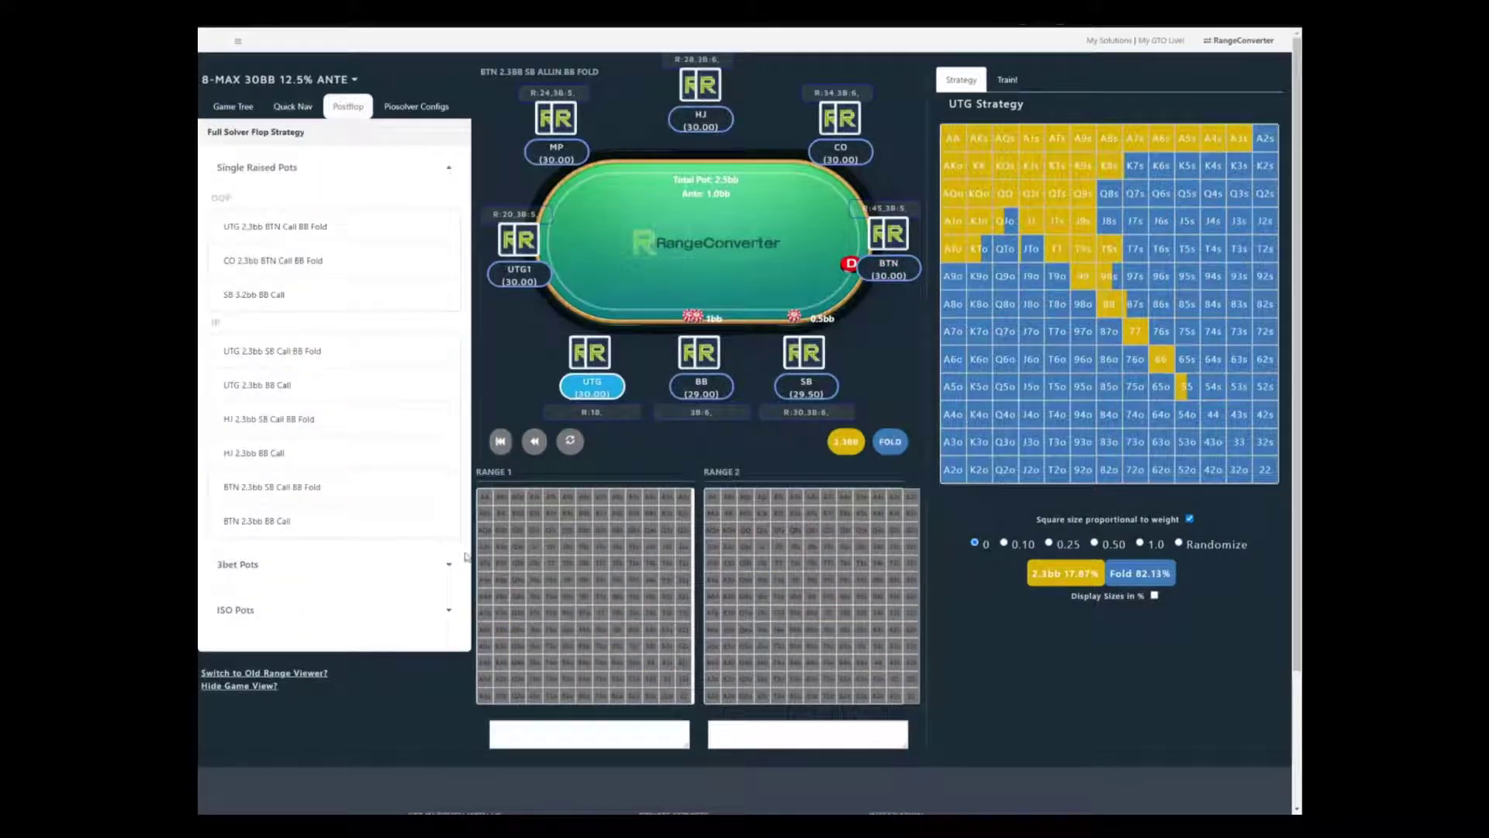
{"action": "scroll", "coordinate": [435, 549], "scroll_direction": "down", "scroll_amount": 2}
Load the 'BTN 2.3bb BB Call' single-raised pot on the default 3♥2♣3♦ flop and check BB
{"action": "left_click", "coordinate": [449, 489]}
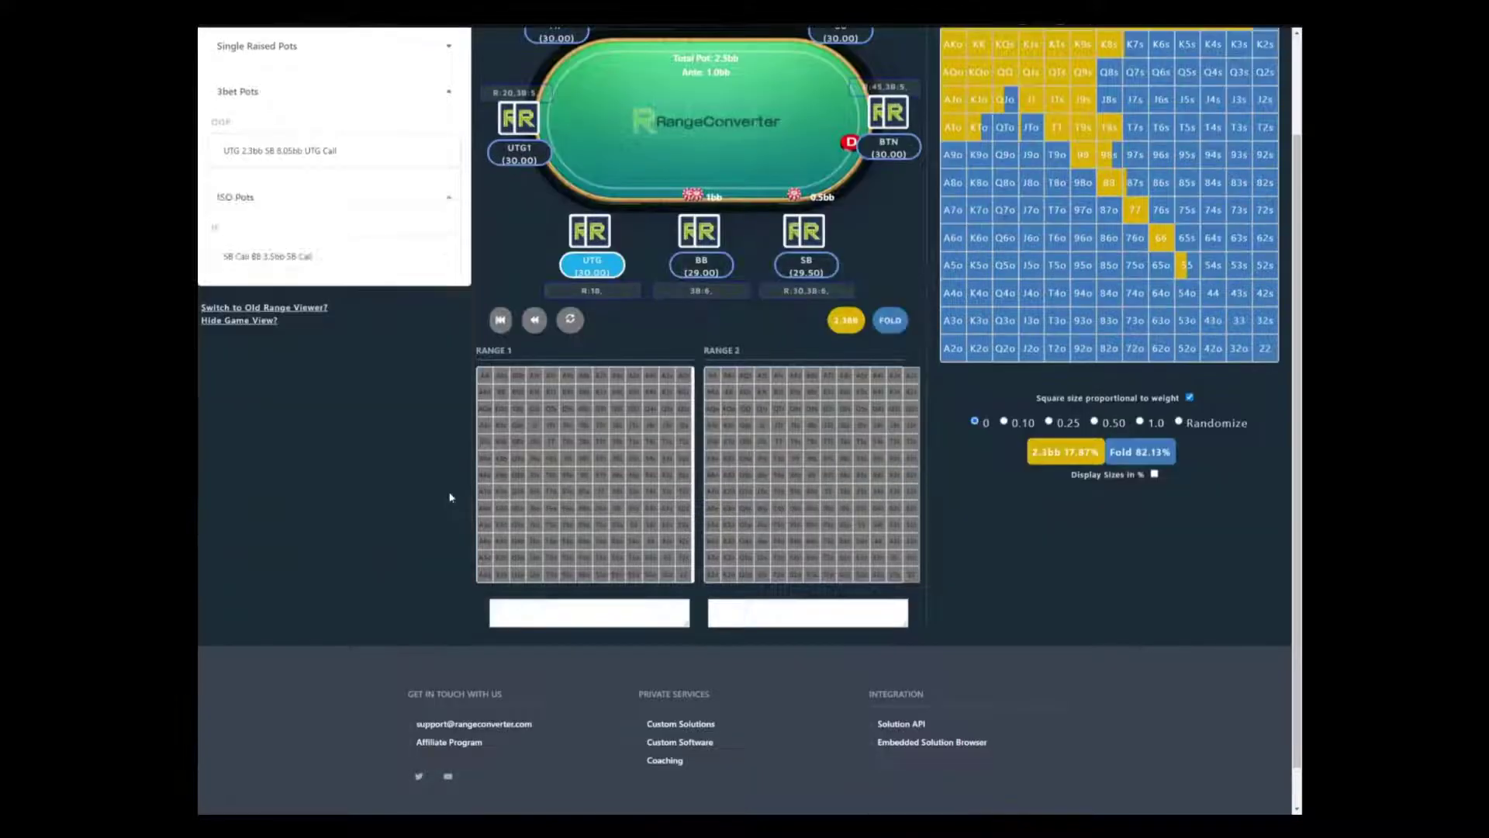
{"action": "scroll", "coordinate": [449, 497], "scroll_direction": "up", "scroll_amount": 2}
{"action": "left_click", "coordinate": [449, 168]}
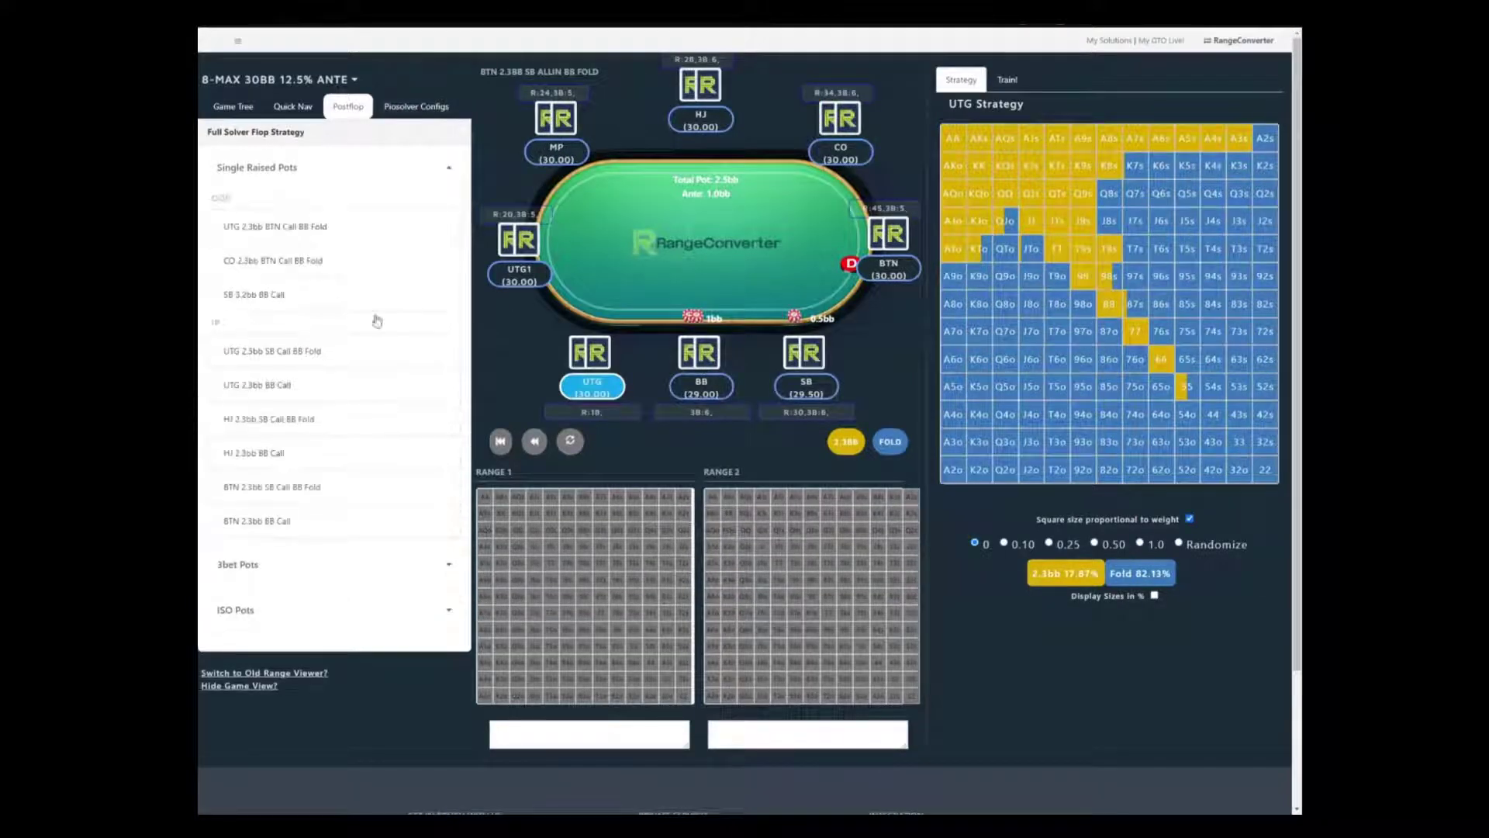
{"action": "left_click", "coordinate": [257, 522]}
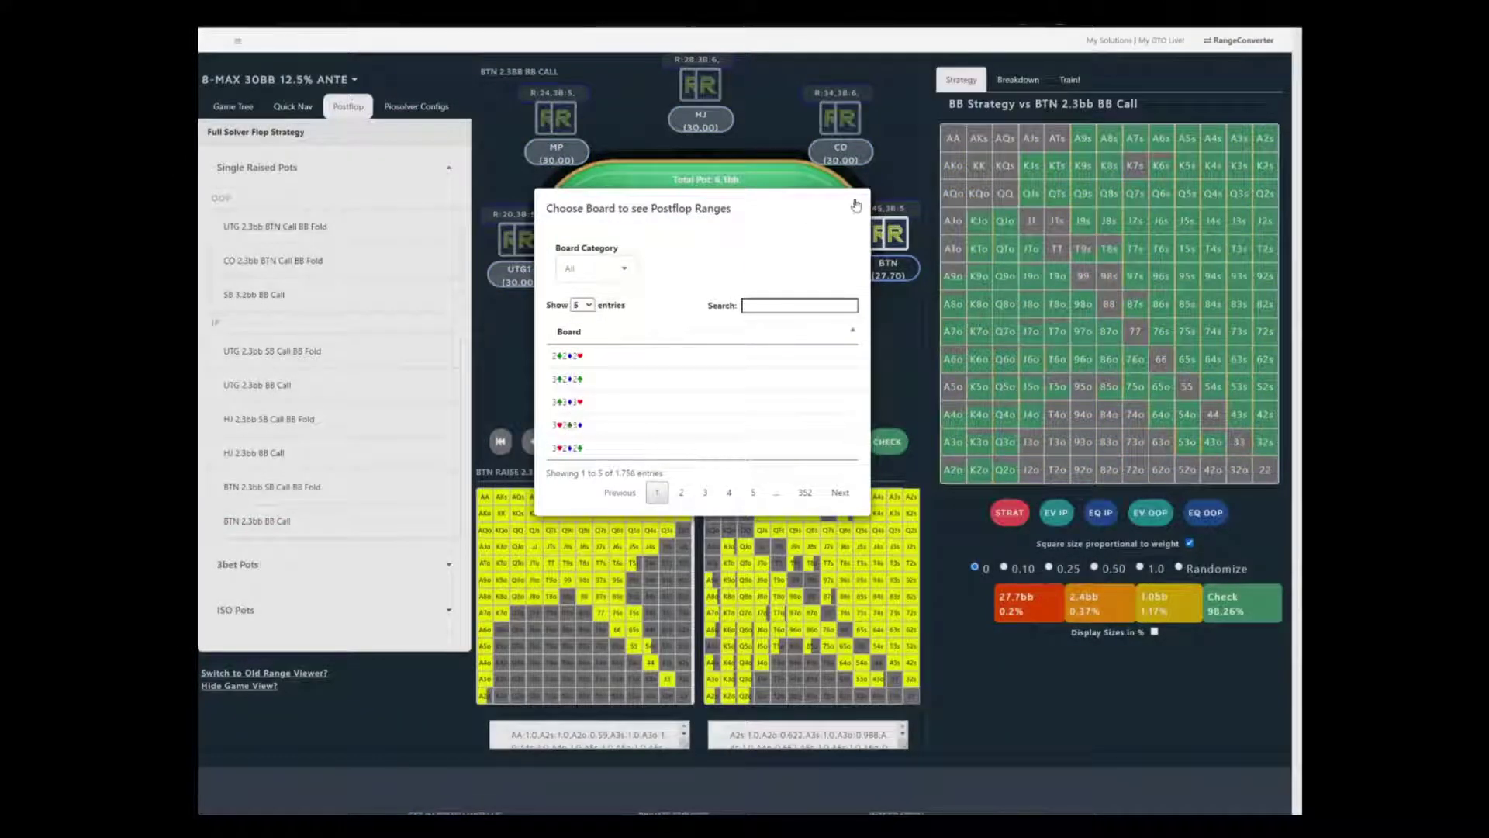
{"action": "left_click", "coordinate": [857, 204]}
{"action": "left_click", "coordinate": [889, 446]}
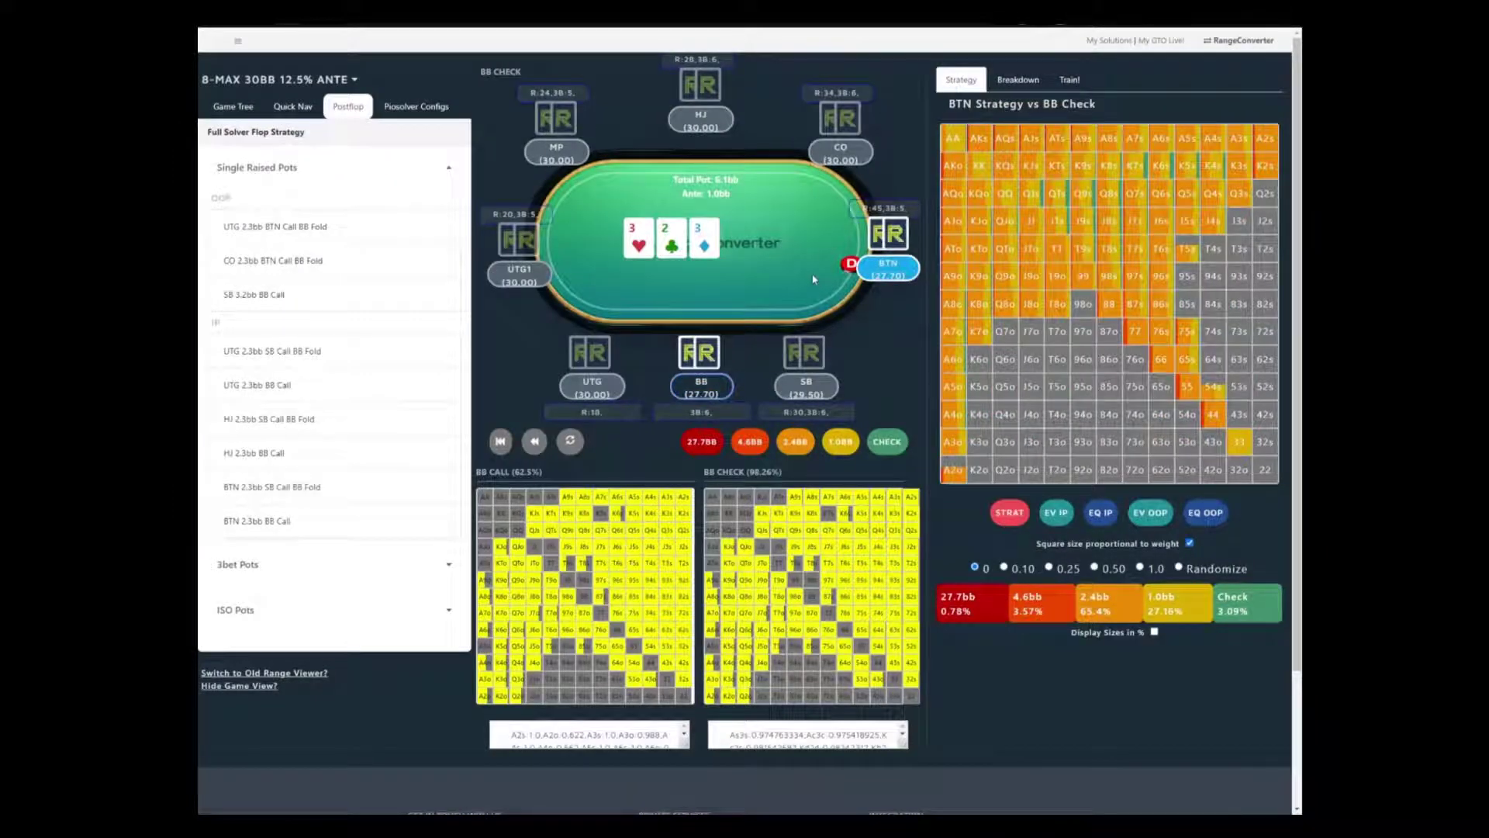
Switch the flop to 6♣5♣4♣ from the board chooser
{"action": "left_click", "coordinate": [678, 239]}
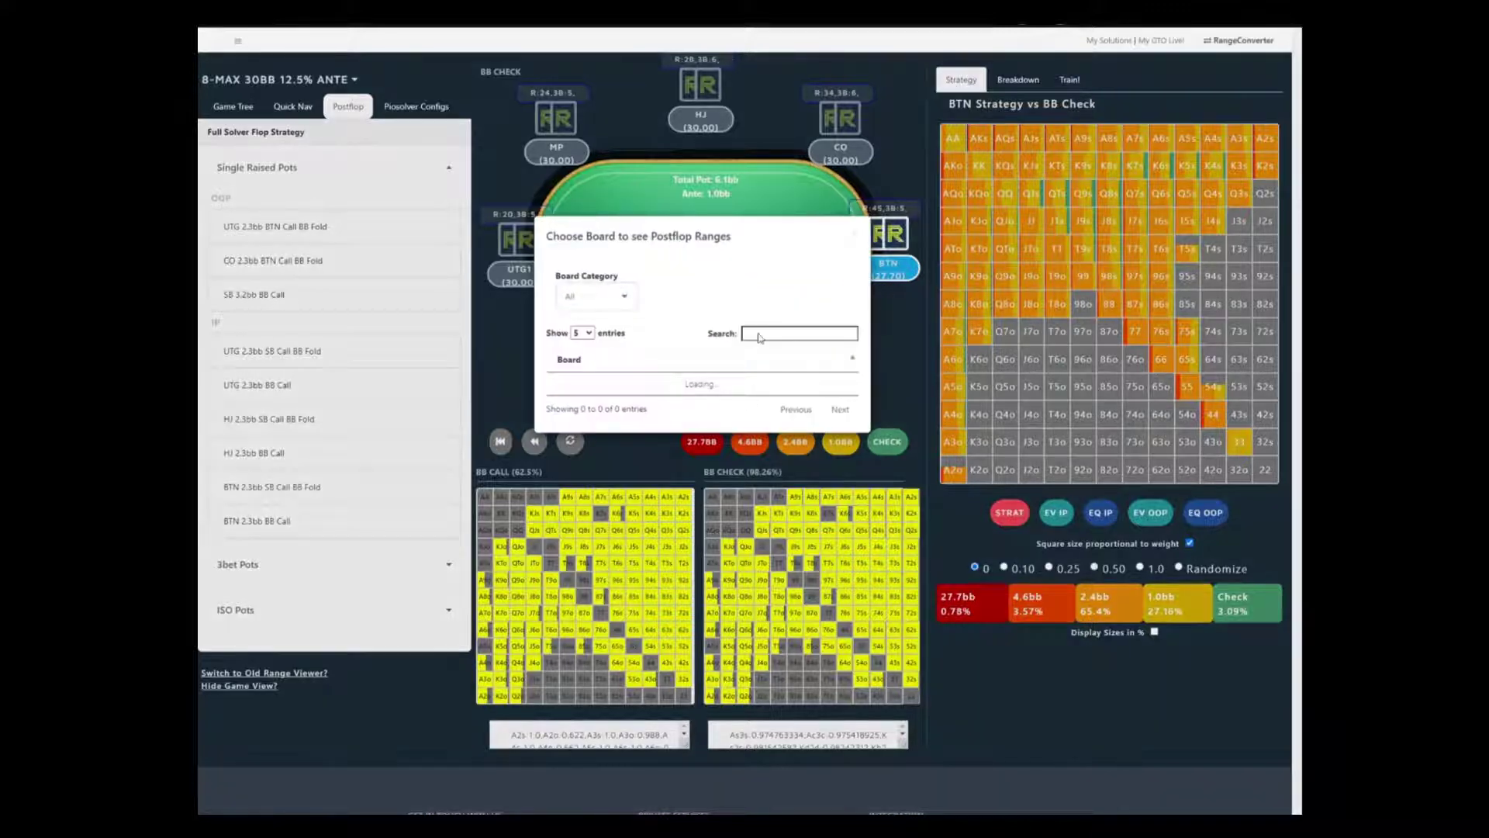
{"action": "left_click", "coordinate": [764, 305]}
{"action": "type", "text": "854"}
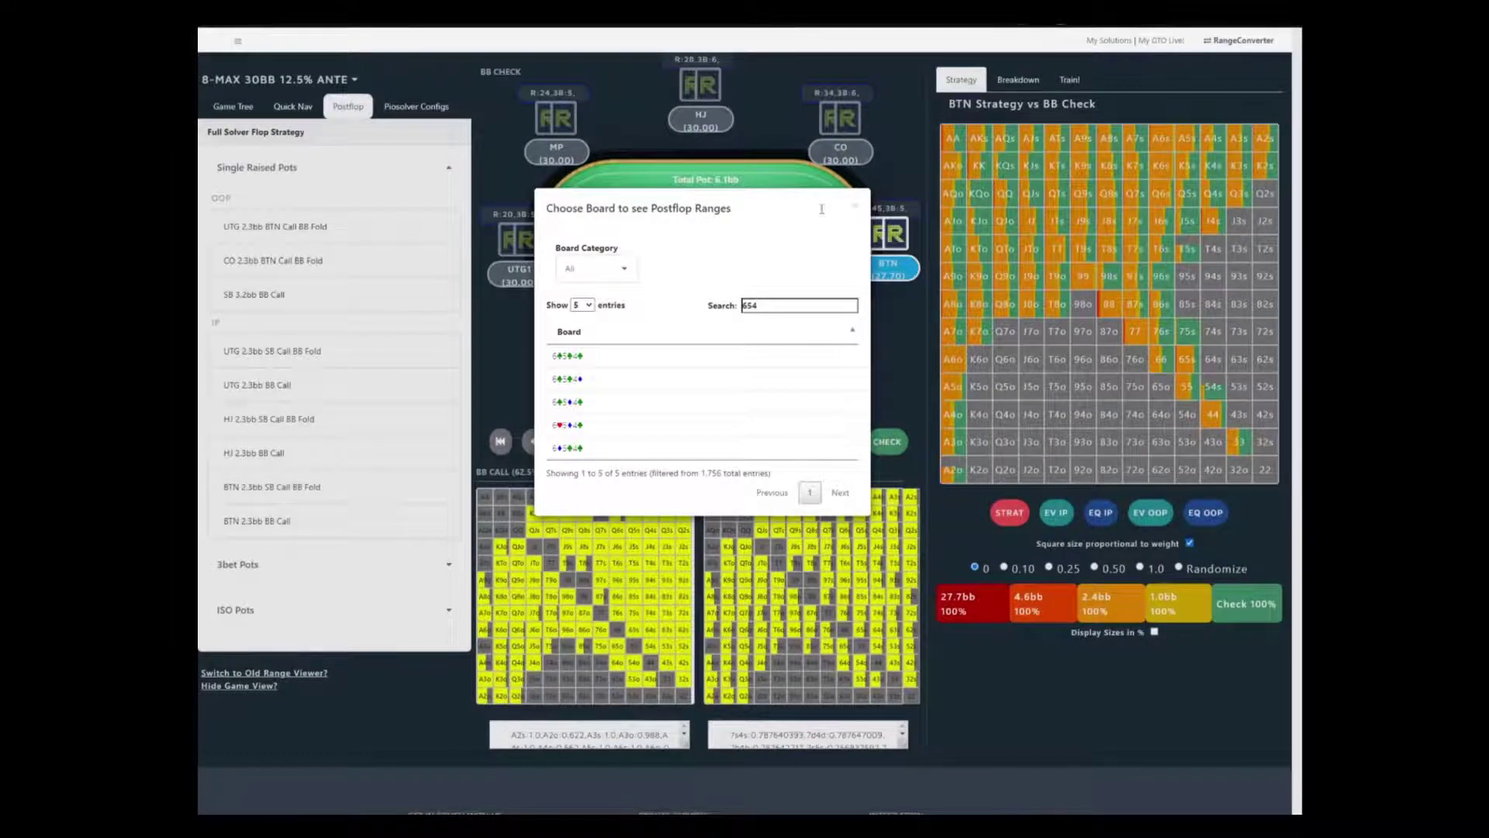
{"action": "left_click", "coordinate": [854, 207]}
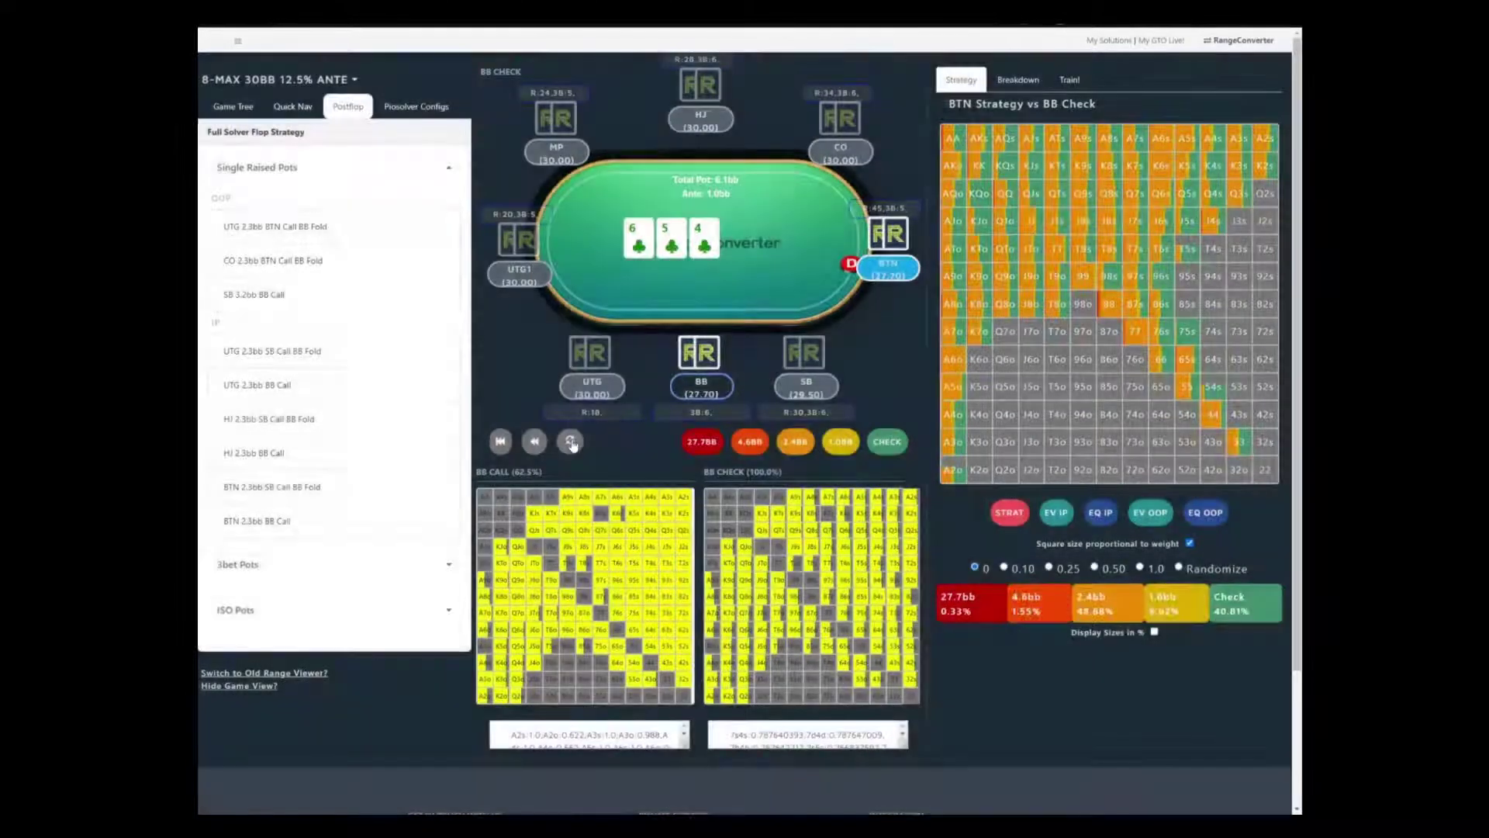
Replace the flop with the A♣A♦A♥ board and have BTN bet 2.4bb
{"action": "left_click", "coordinate": [686, 242]}
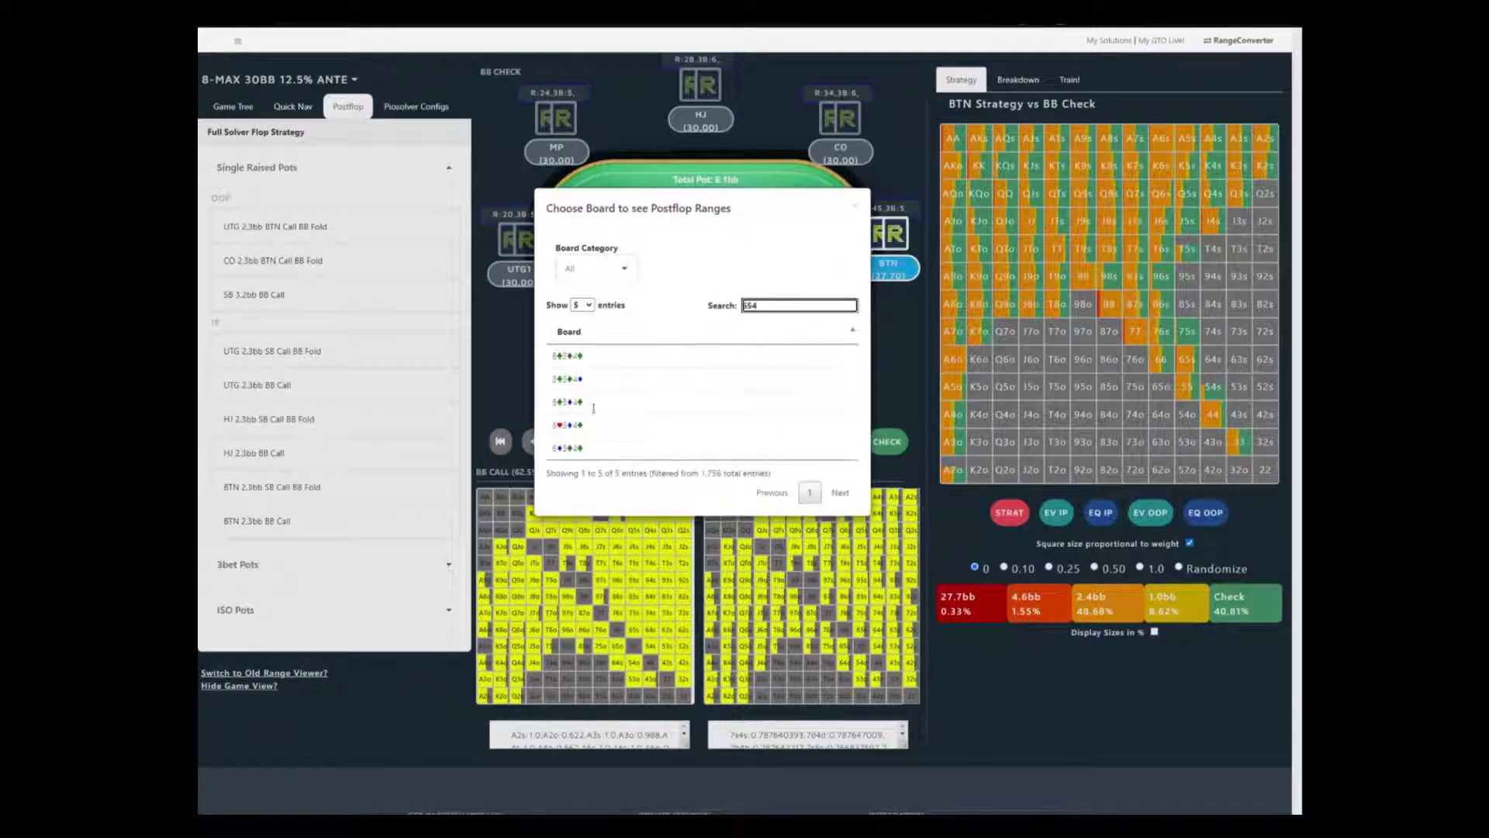
{"action": "left_click", "coordinate": [577, 378]}
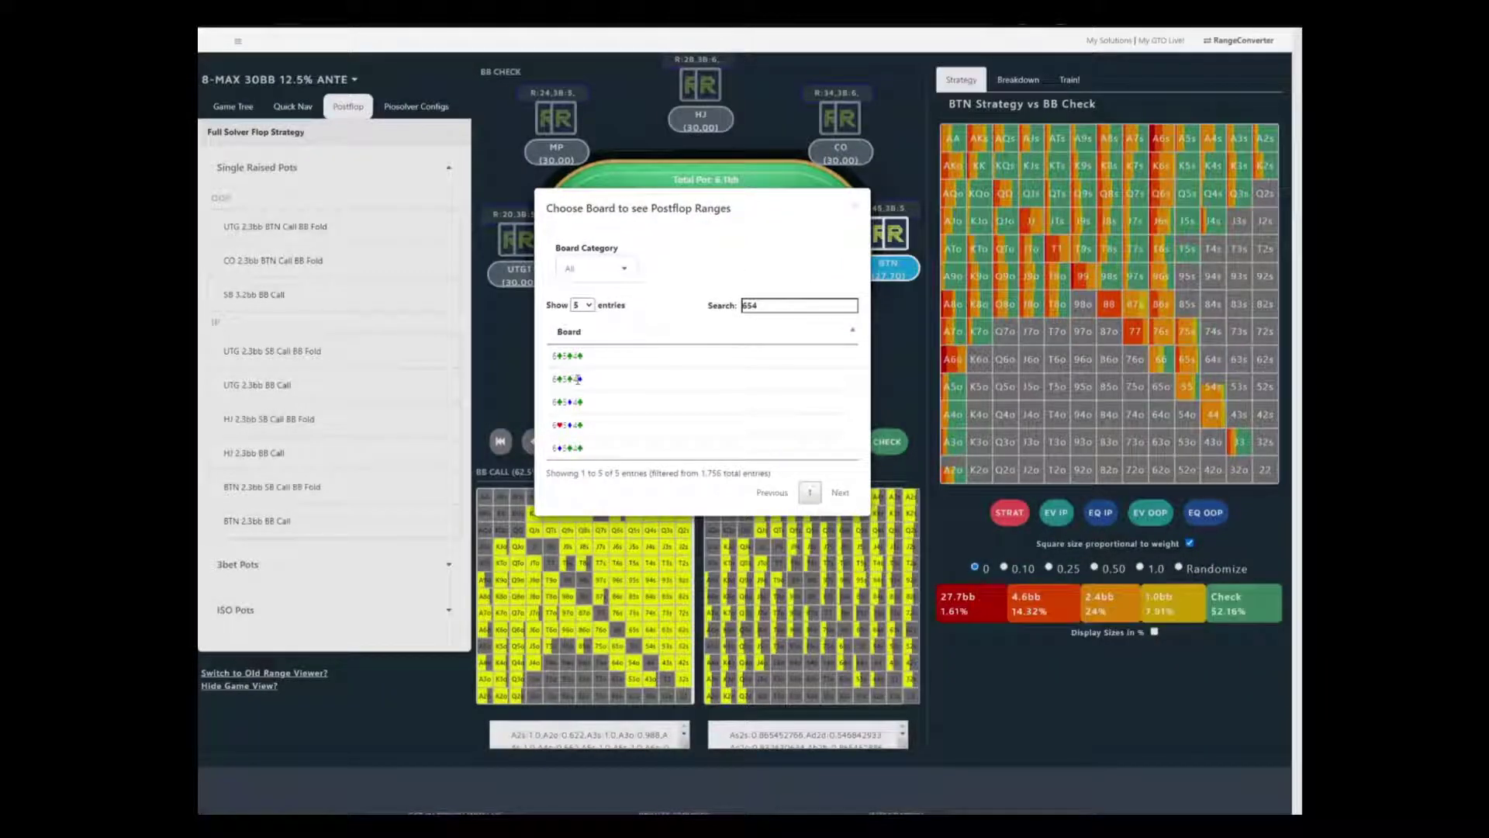
{"action": "key", "text": "ctrl+a"}
{"action": "type", "text": "AsA"}
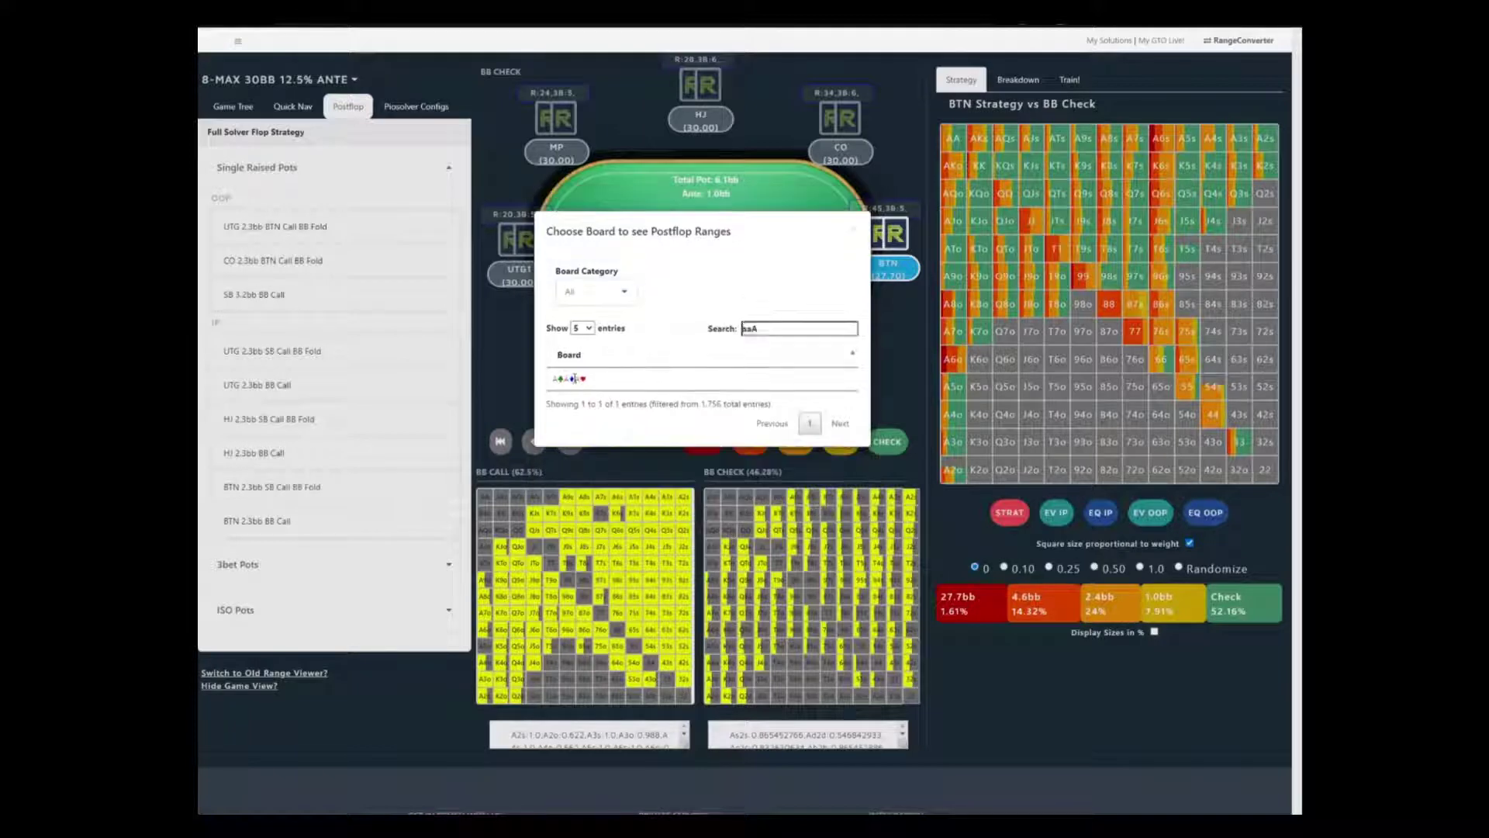
{"action": "left_click", "coordinate": [577, 379]}
{"action": "left_click", "coordinate": [854, 231]}
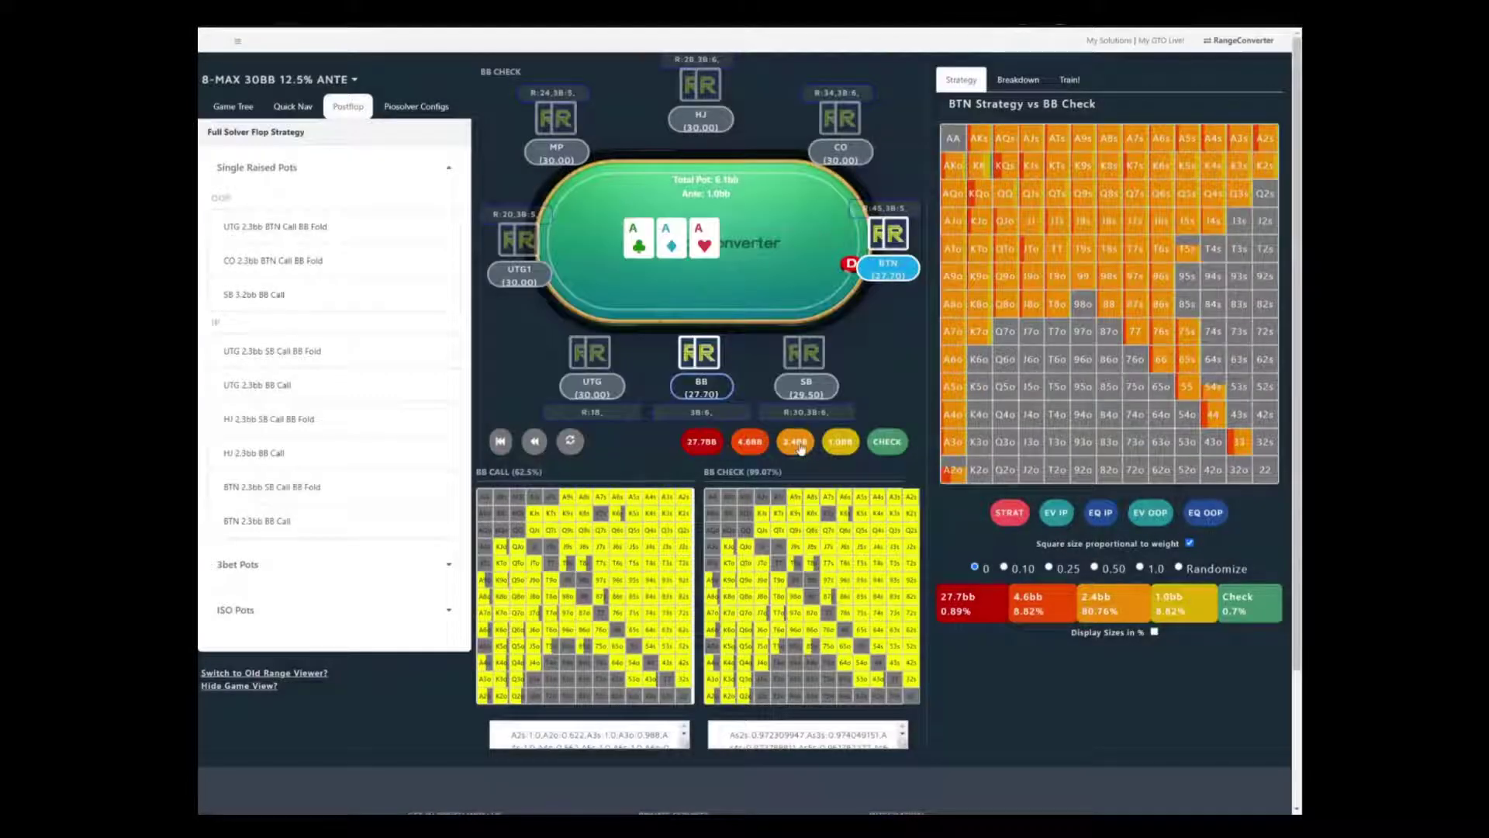
{"action": "left_click", "coordinate": [796, 443]}
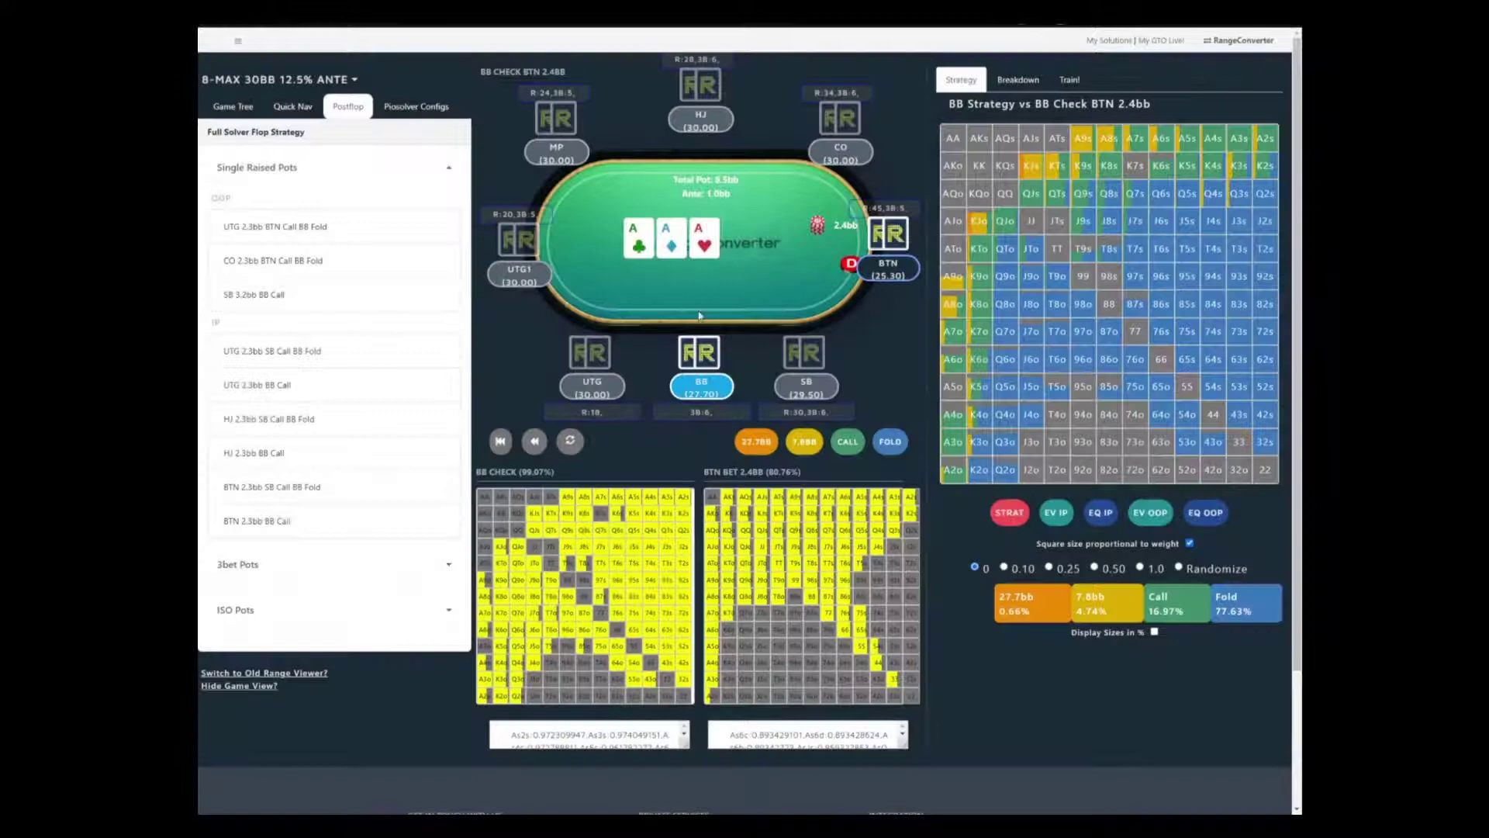
Load the 7♥6♦5♣ flop via a 765 board search and follow BB's 7.8bb raise
{"action": "left_click", "coordinate": [666, 249]}
{"action": "left_click", "coordinate": [774, 305]}
{"action": "type", "text": "765"}
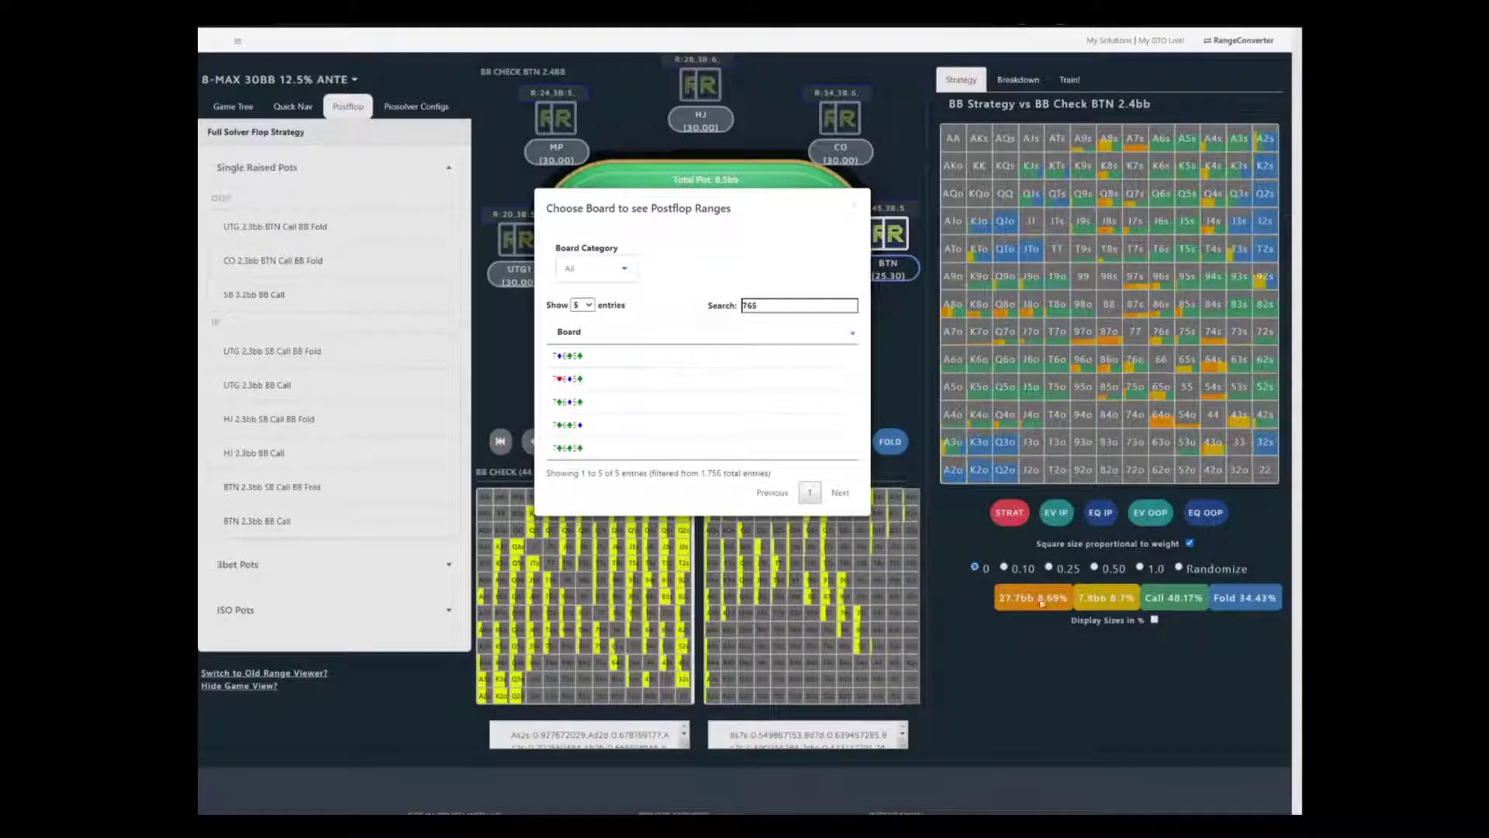
{"action": "left_click", "coordinate": [706, 370]}
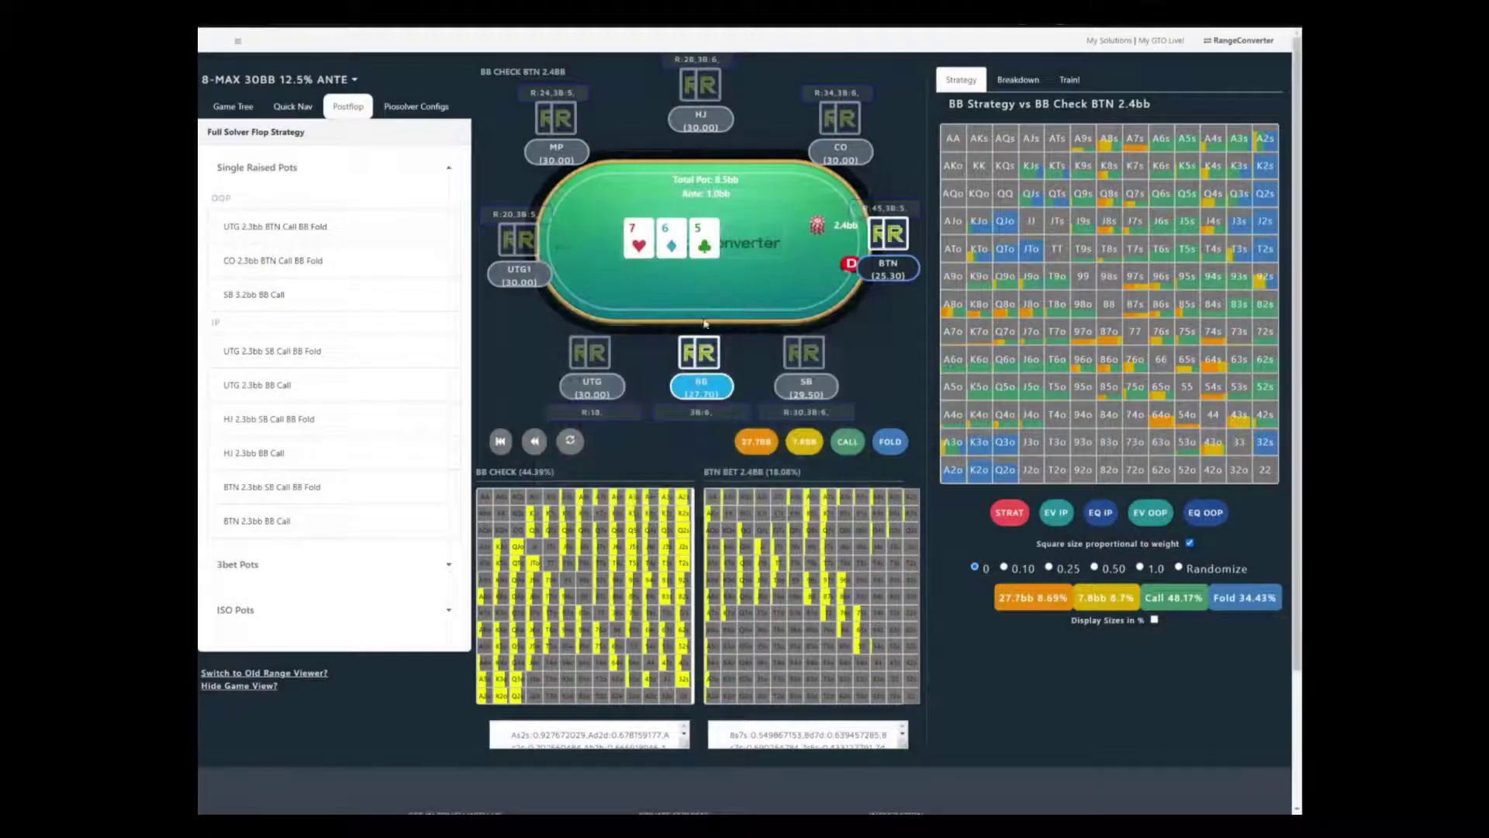
{"action": "left_click", "coordinate": [805, 443]}
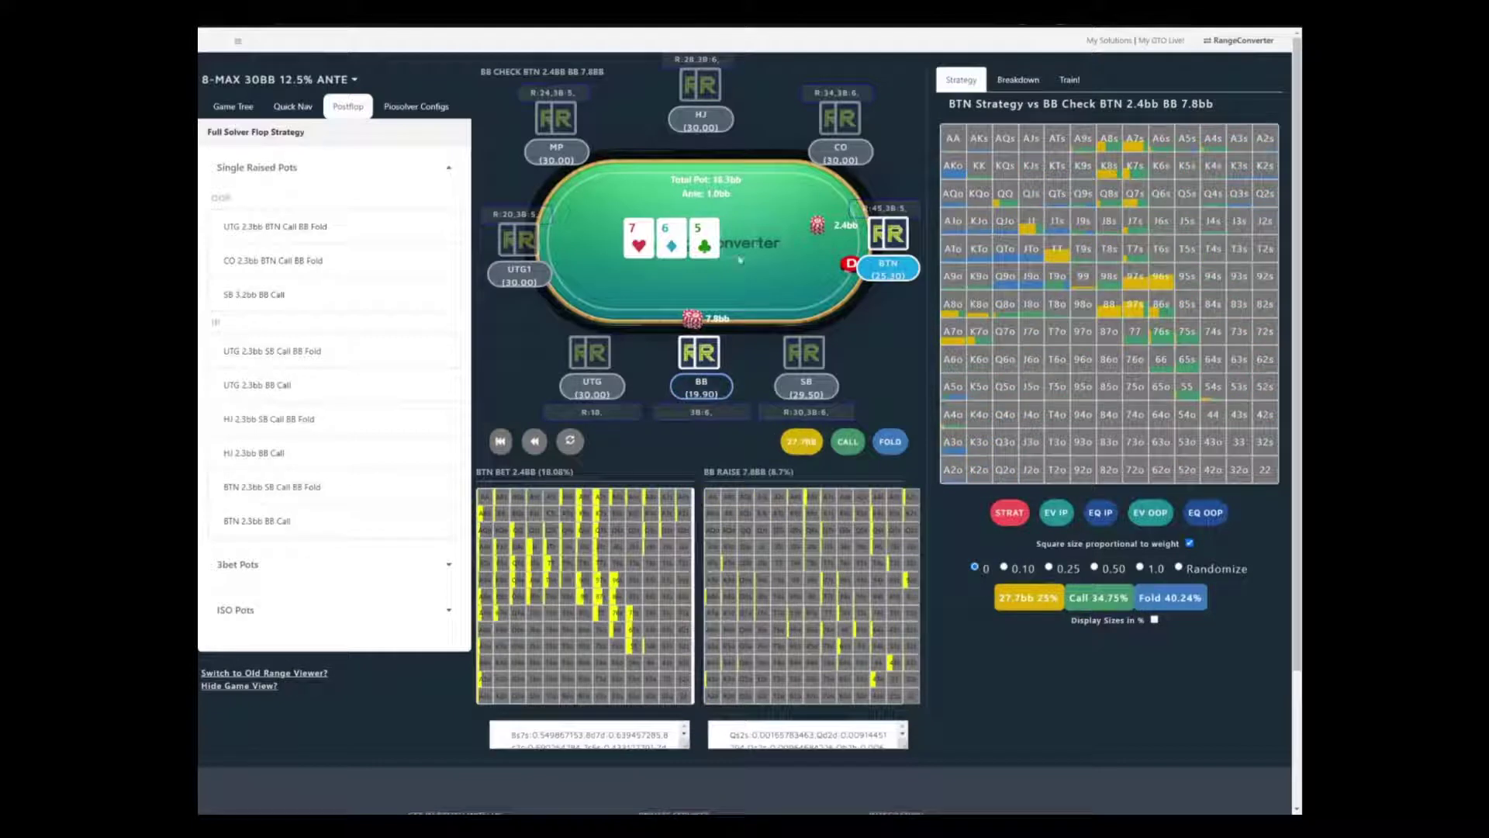
Review the hand-category breakdown, then return to the strategy grid
{"action": "left_click", "coordinate": [1017, 83]}
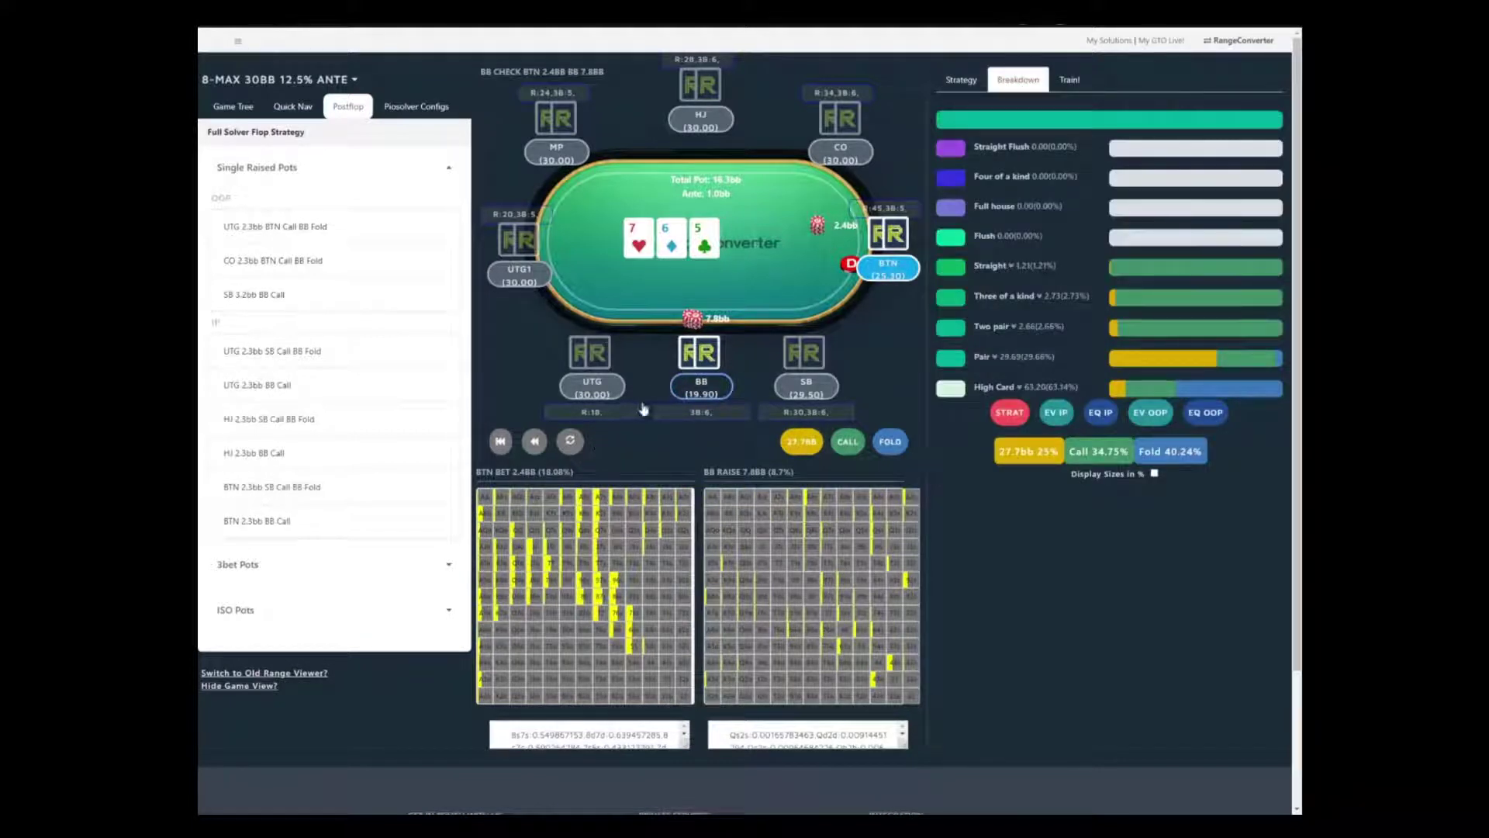
{"action": "left_click", "coordinate": [961, 79]}
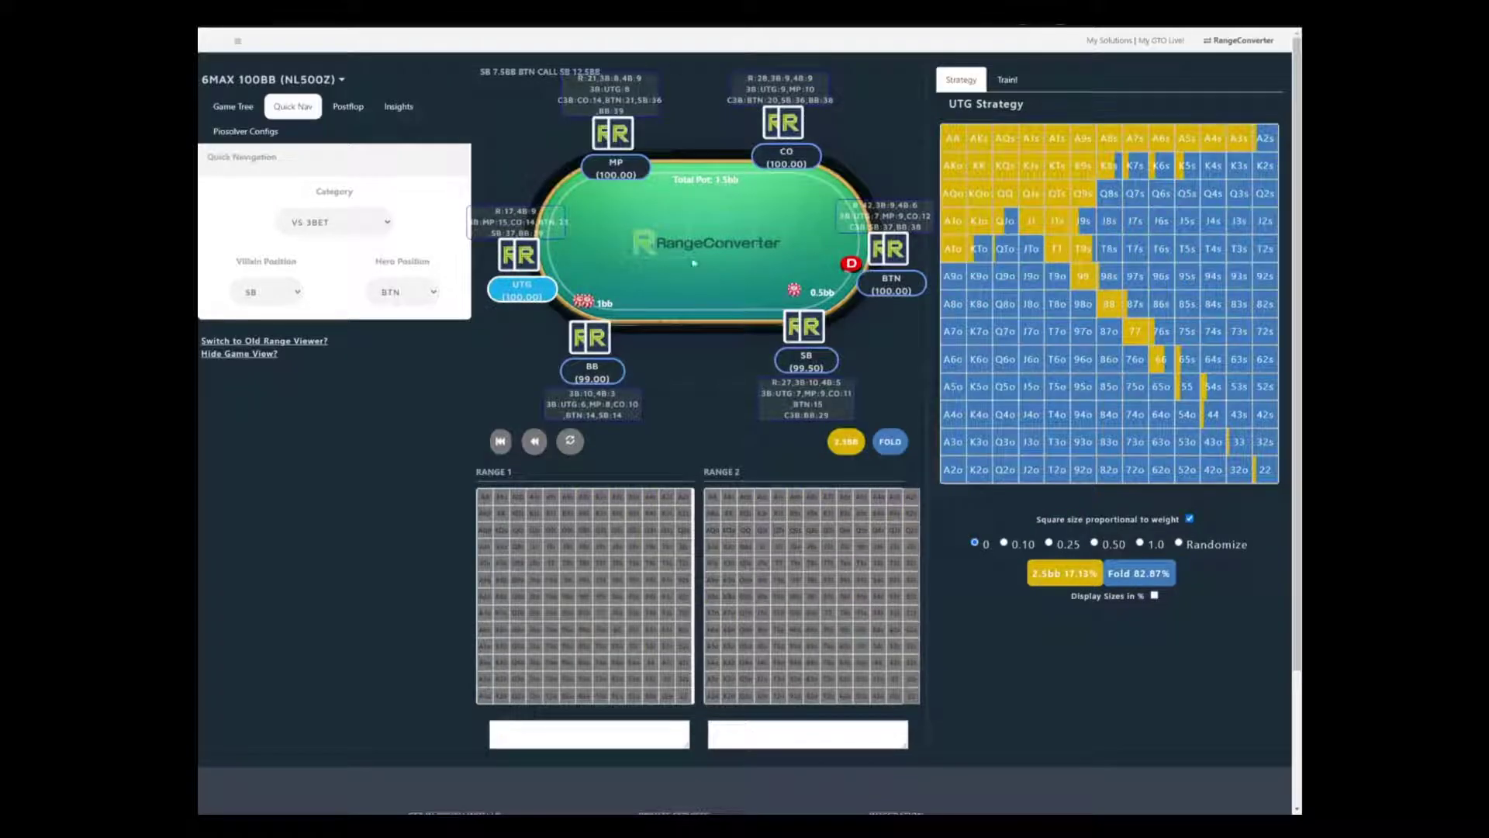
Browse the postflop pot categories and open the Single Raised Pots BTN 2.5bb BB Call spot
{"action": "left_click", "coordinate": [352, 109]}
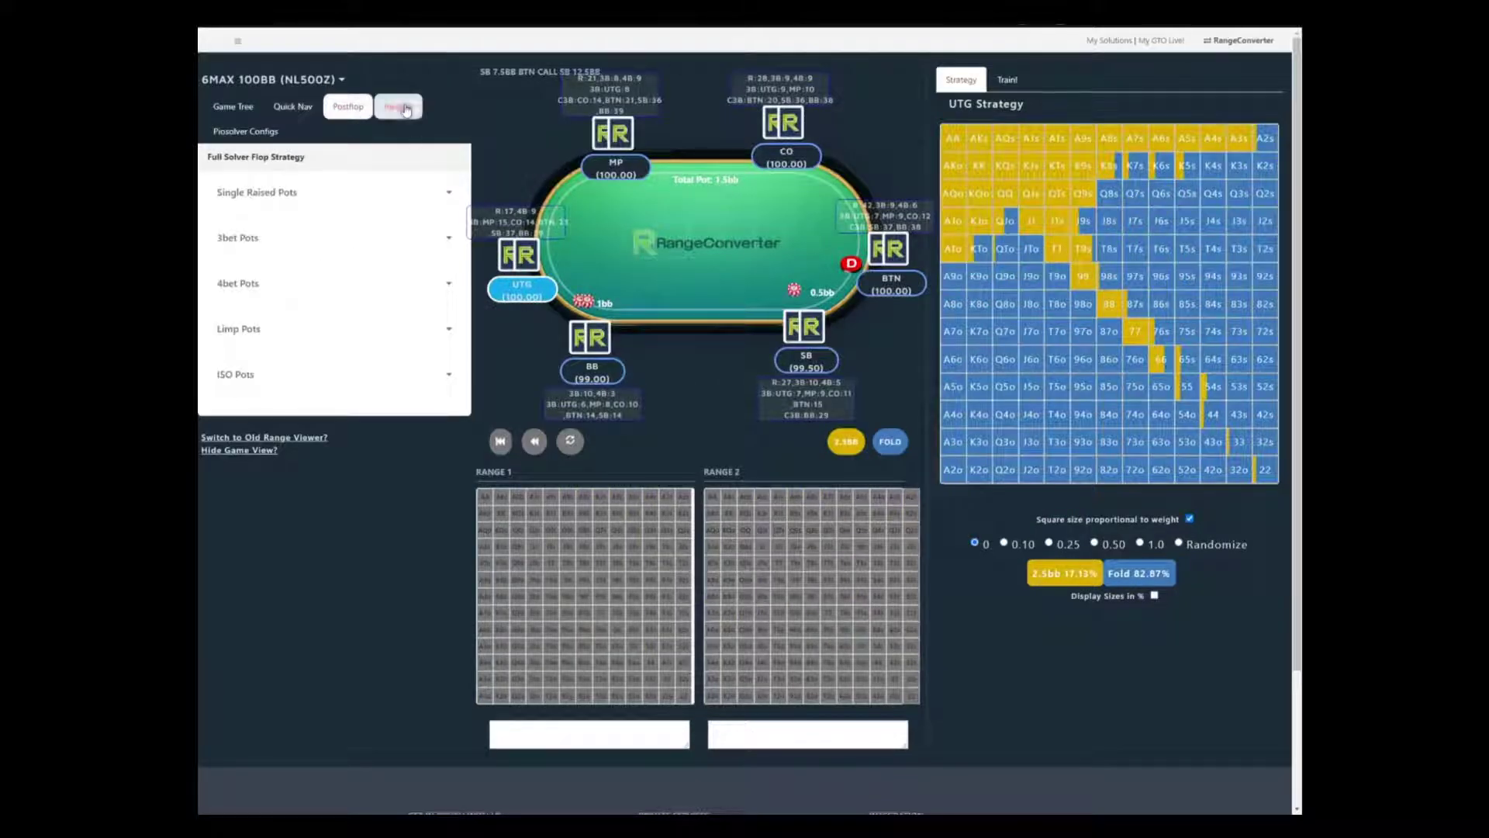
{"action": "left_click", "coordinate": [410, 232]}
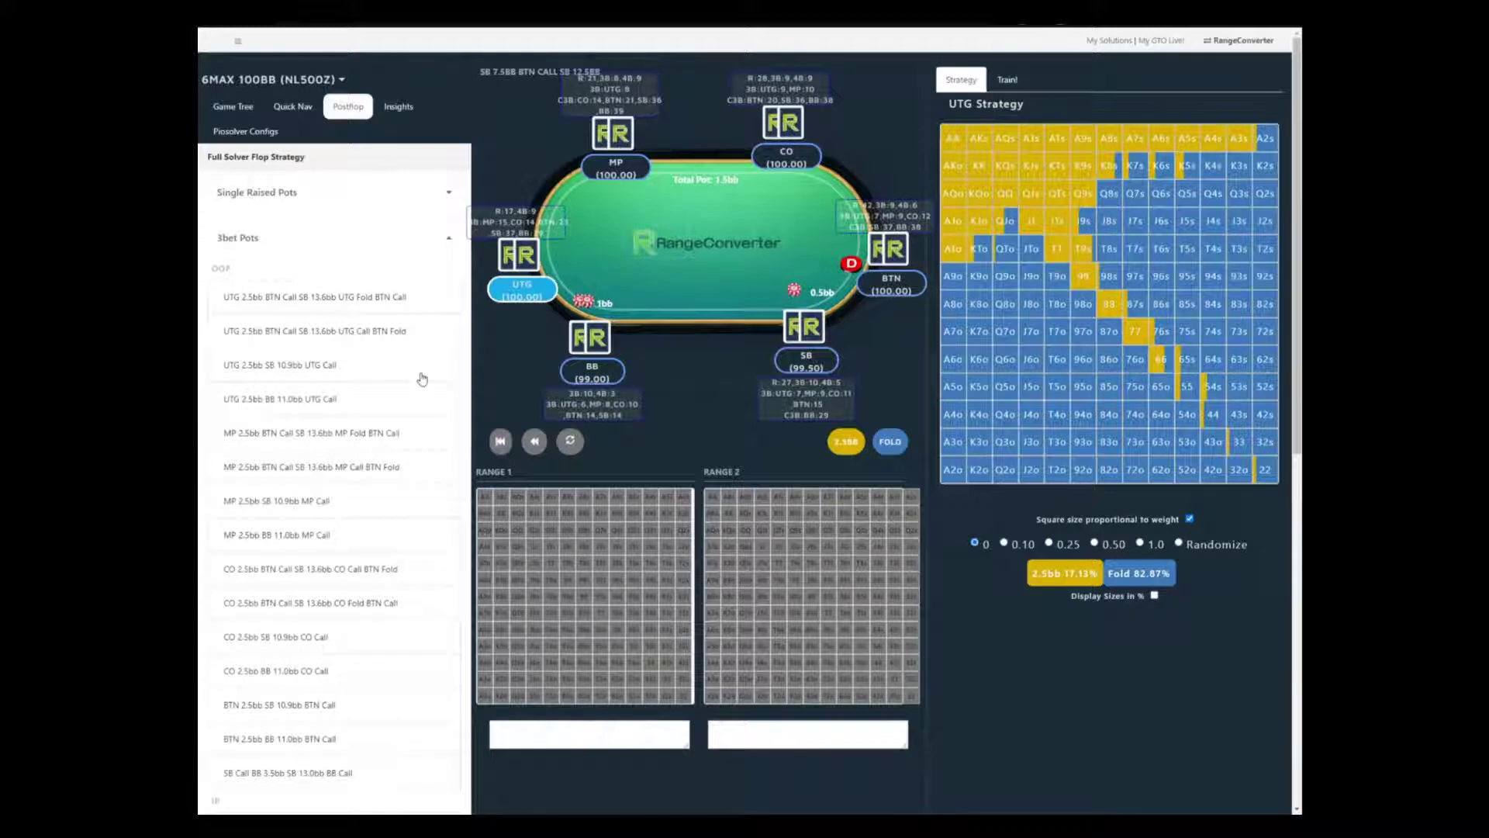
{"action": "scroll", "coordinate": [419, 375], "scroll_direction": "down", "scroll_amount": 3}
{"action": "scroll", "coordinate": [422, 373], "scroll_direction": "up", "scroll_amount": 2}
{"action": "left_click", "coordinate": [448, 116]}
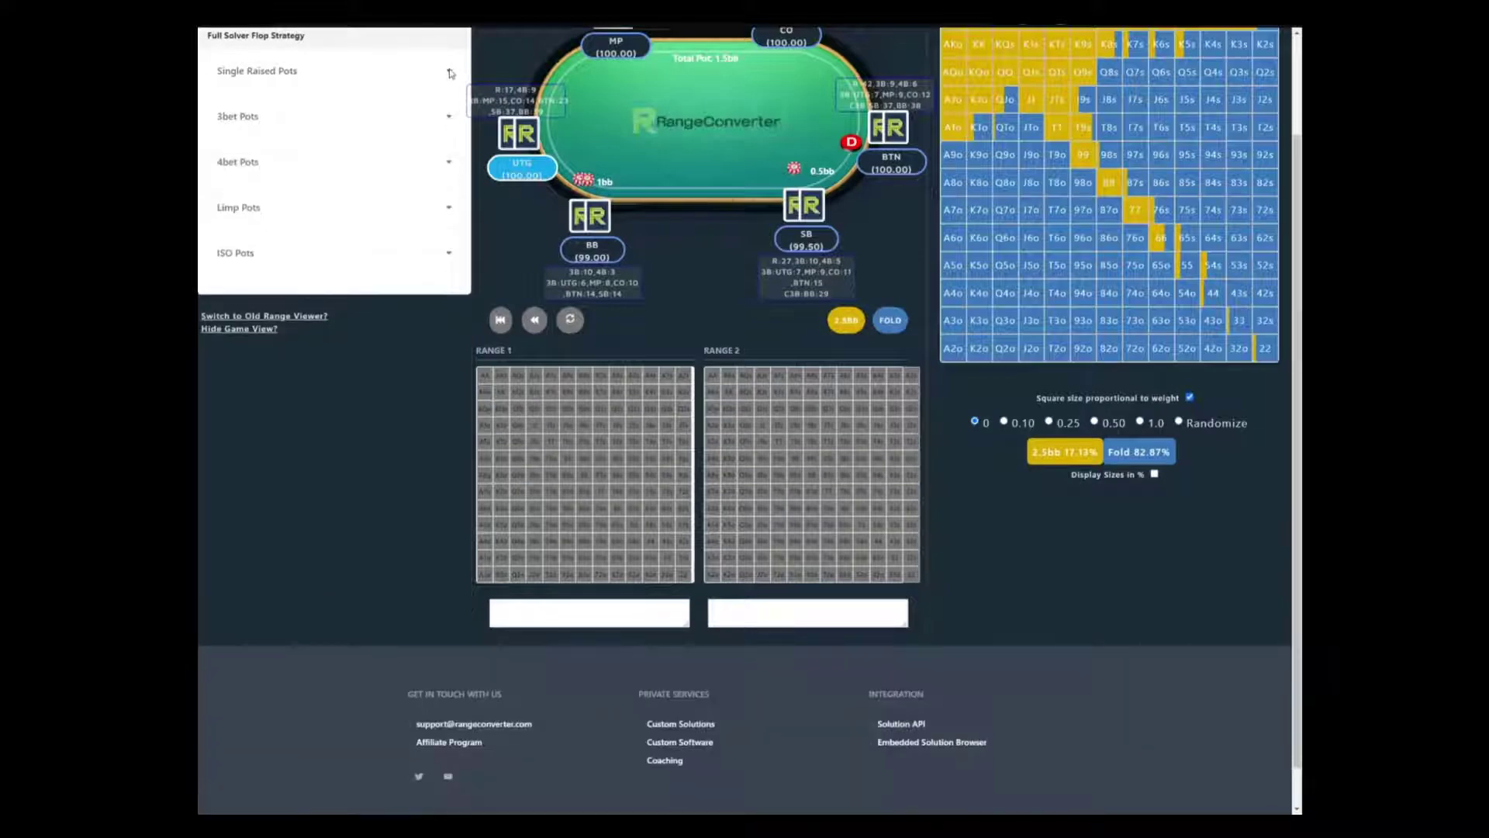
{"action": "left_click", "coordinate": [449, 73]}
{"action": "left_click", "coordinate": [448, 72]}
{"action": "left_click", "coordinate": [449, 162]}
{"action": "left_click", "coordinate": [448, 165]}
{"action": "scroll", "coordinate": [411, 198], "scroll_direction": "up", "scroll_amount": 2}
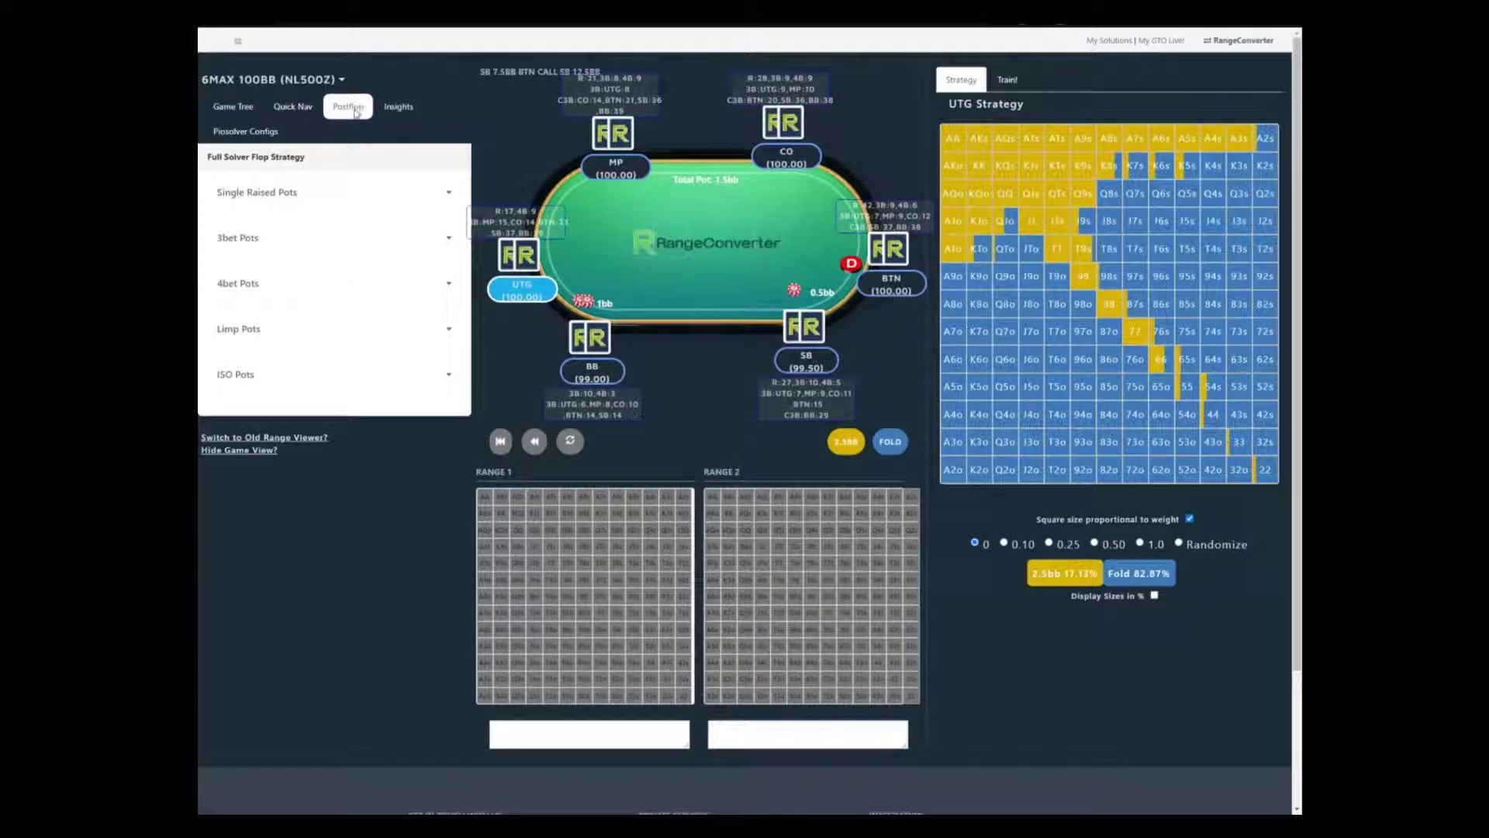
{"action": "left_click", "coordinate": [448, 194]}
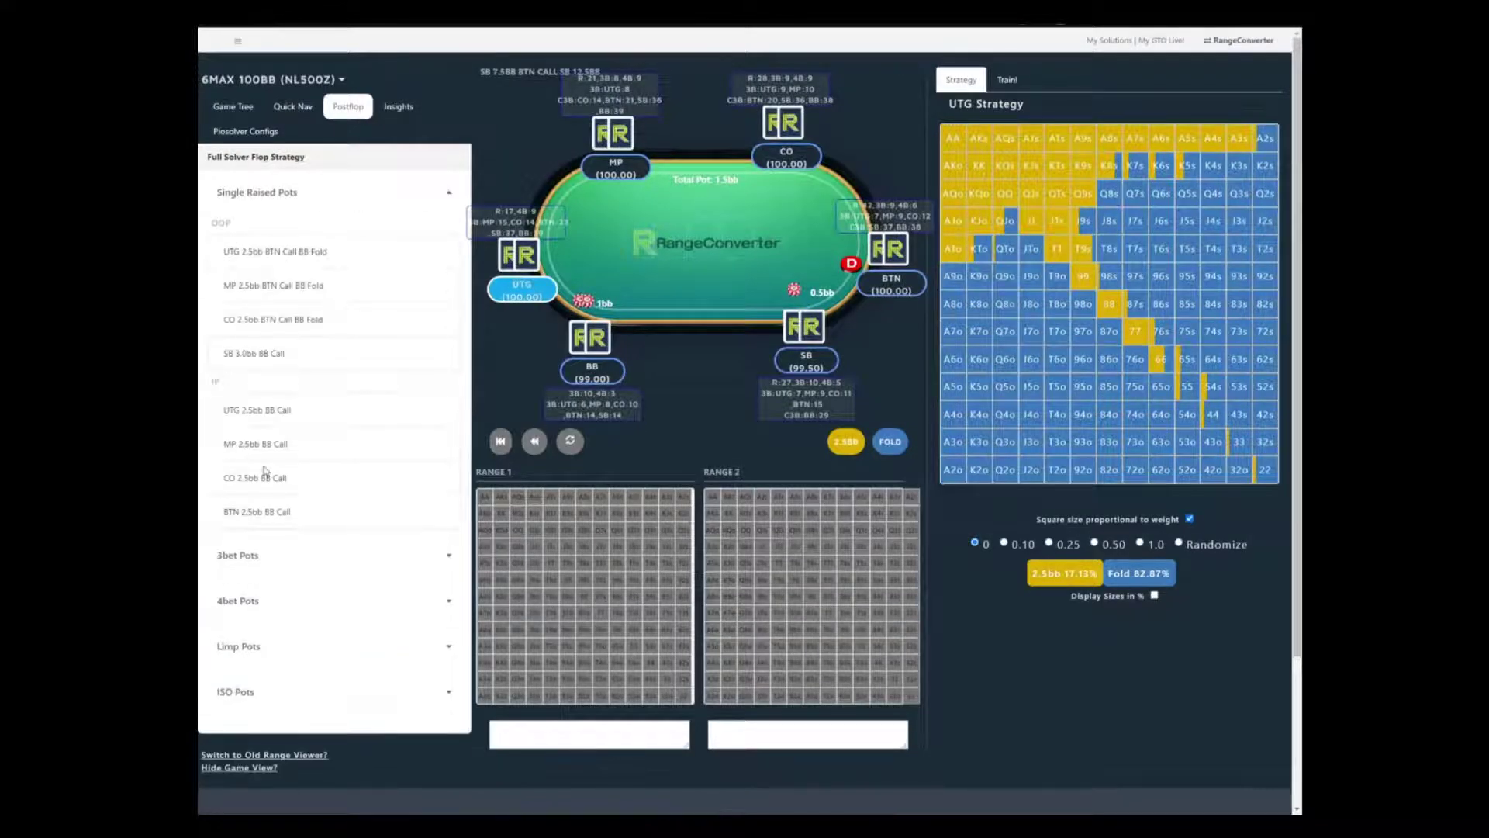
{"action": "left_click", "coordinate": [259, 512]}
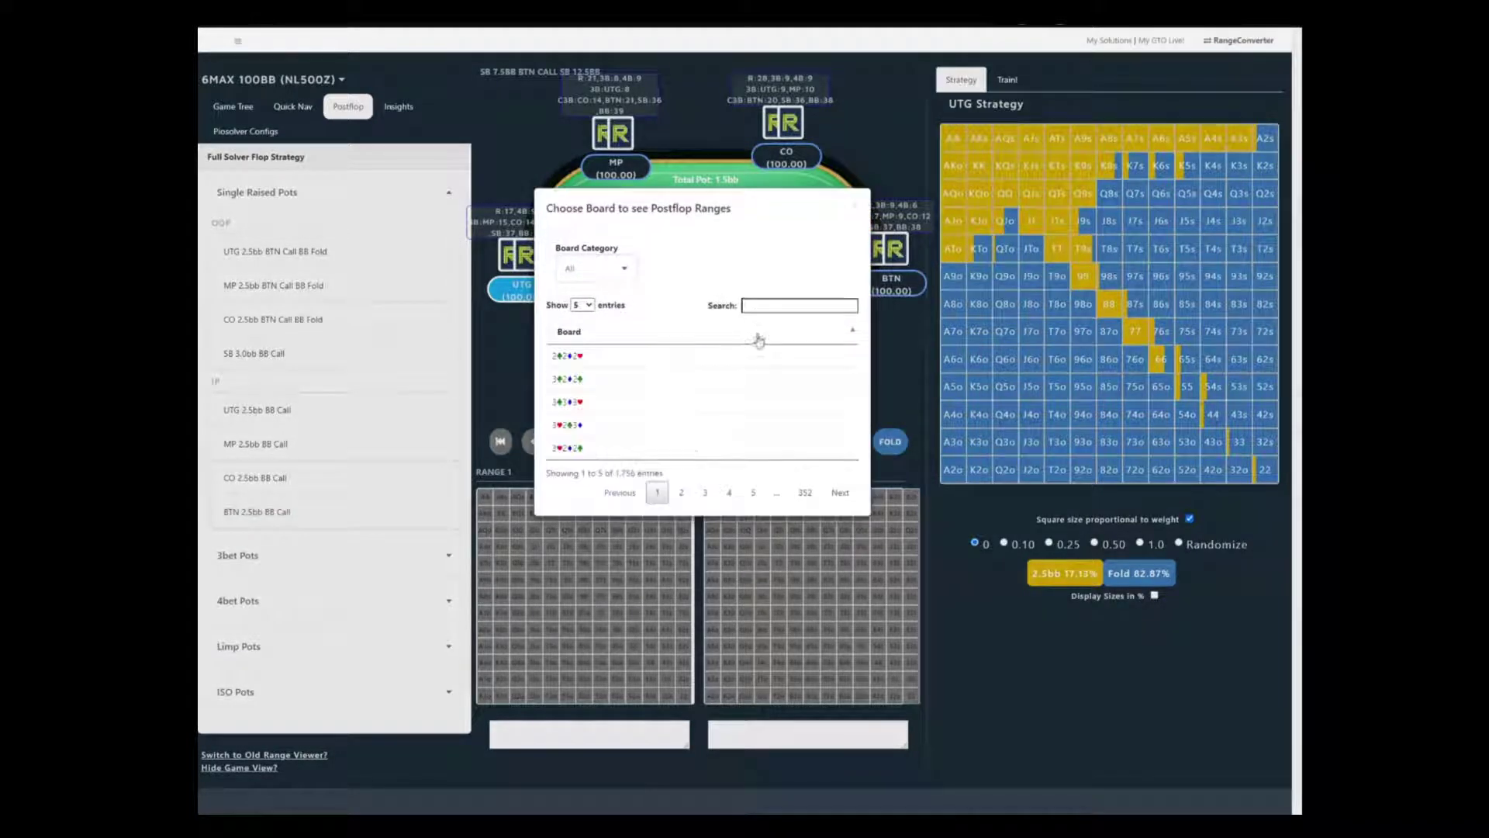
Load the 7♥4♦3♣ flop with BB checking, and glance at the hand-category breakdown
{"action": "left_click", "coordinate": [780, 305]}
{"action": "type", "text": "743"}
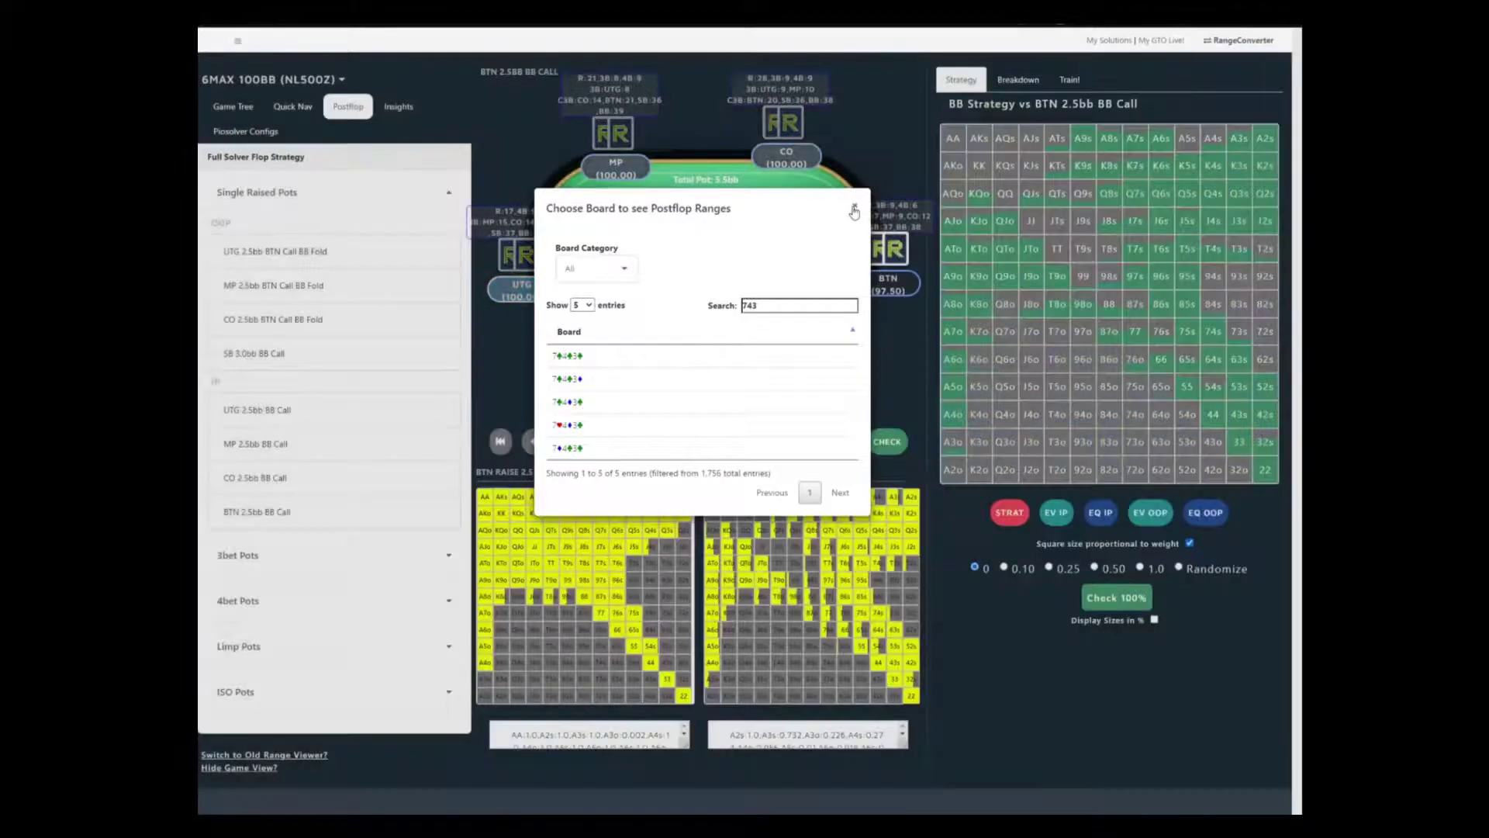
{"action": "left_click", "coordinate": [854, 211]}
{"action": "left_click", "coordinate": [890, 444]}
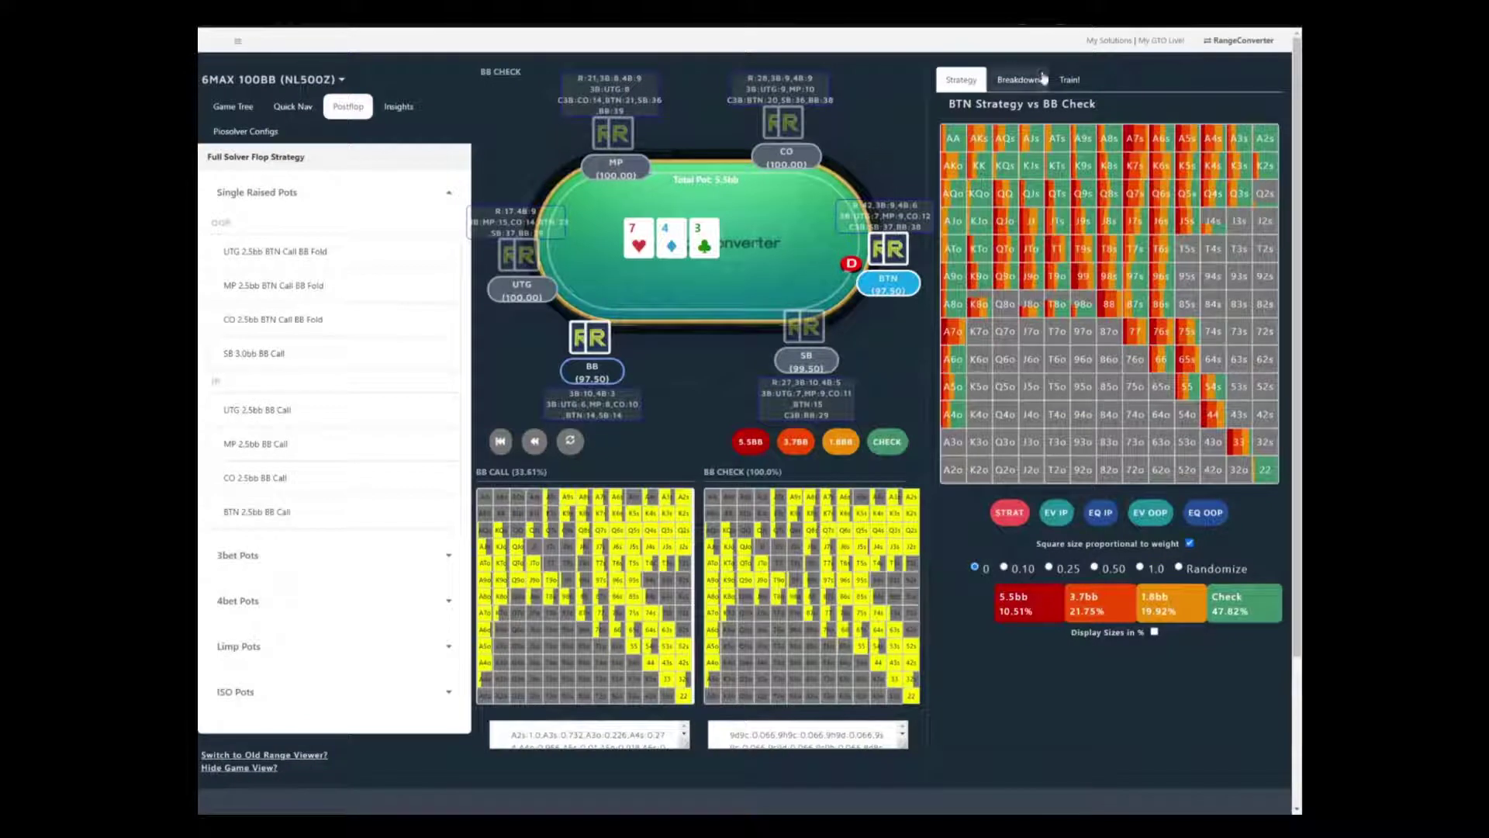
{"action": "left_click", "coordinate": [1036, 81]}
{"action": "left_click", "coordinate": [961, 79]}
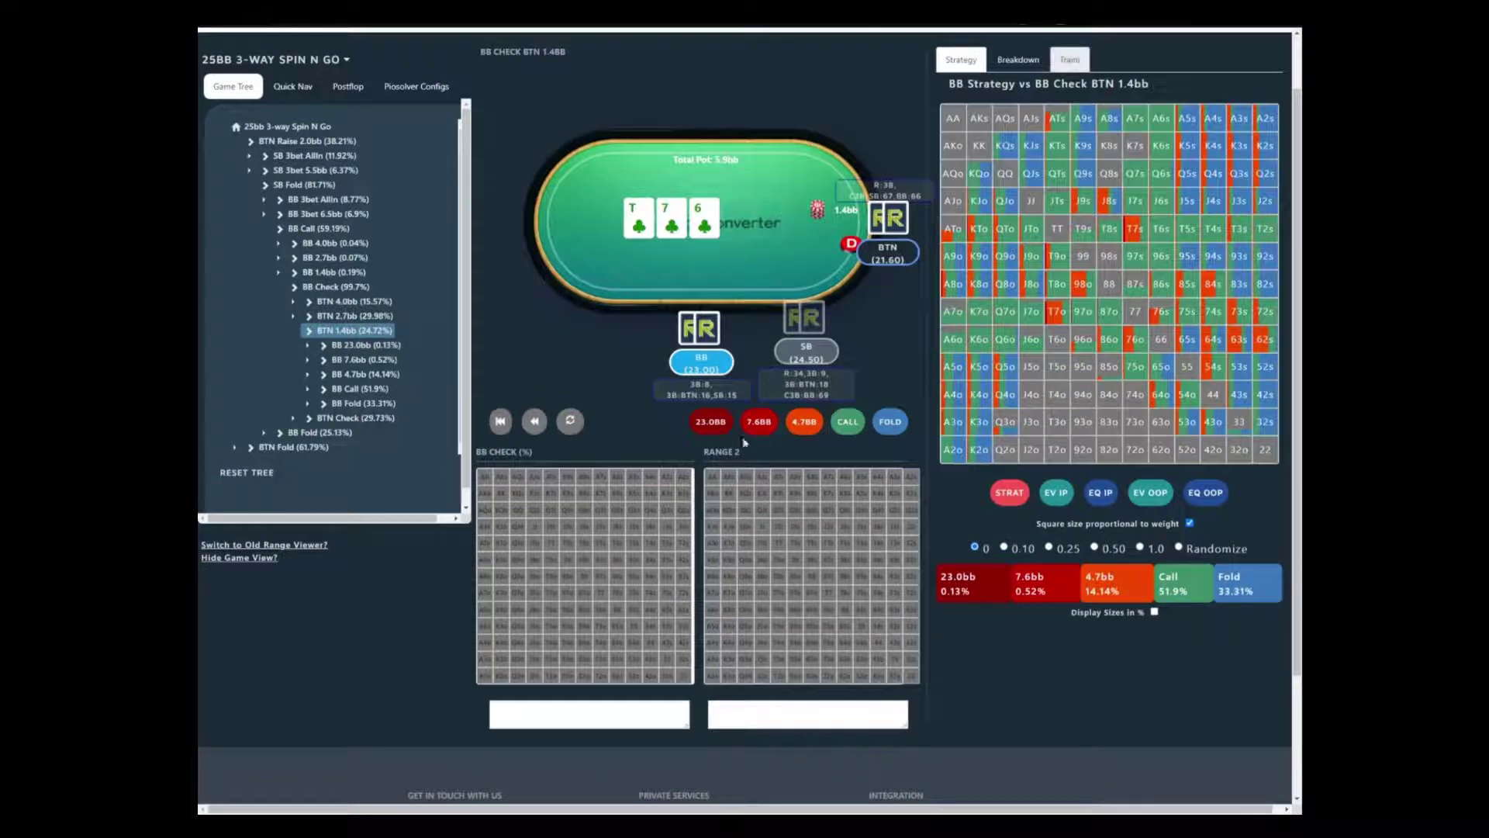
Reset to preflop and follow BTN's 2.0bb raise, SB's fold and BB's call
{"action": "left_click", "coordinate": [500, 419]}
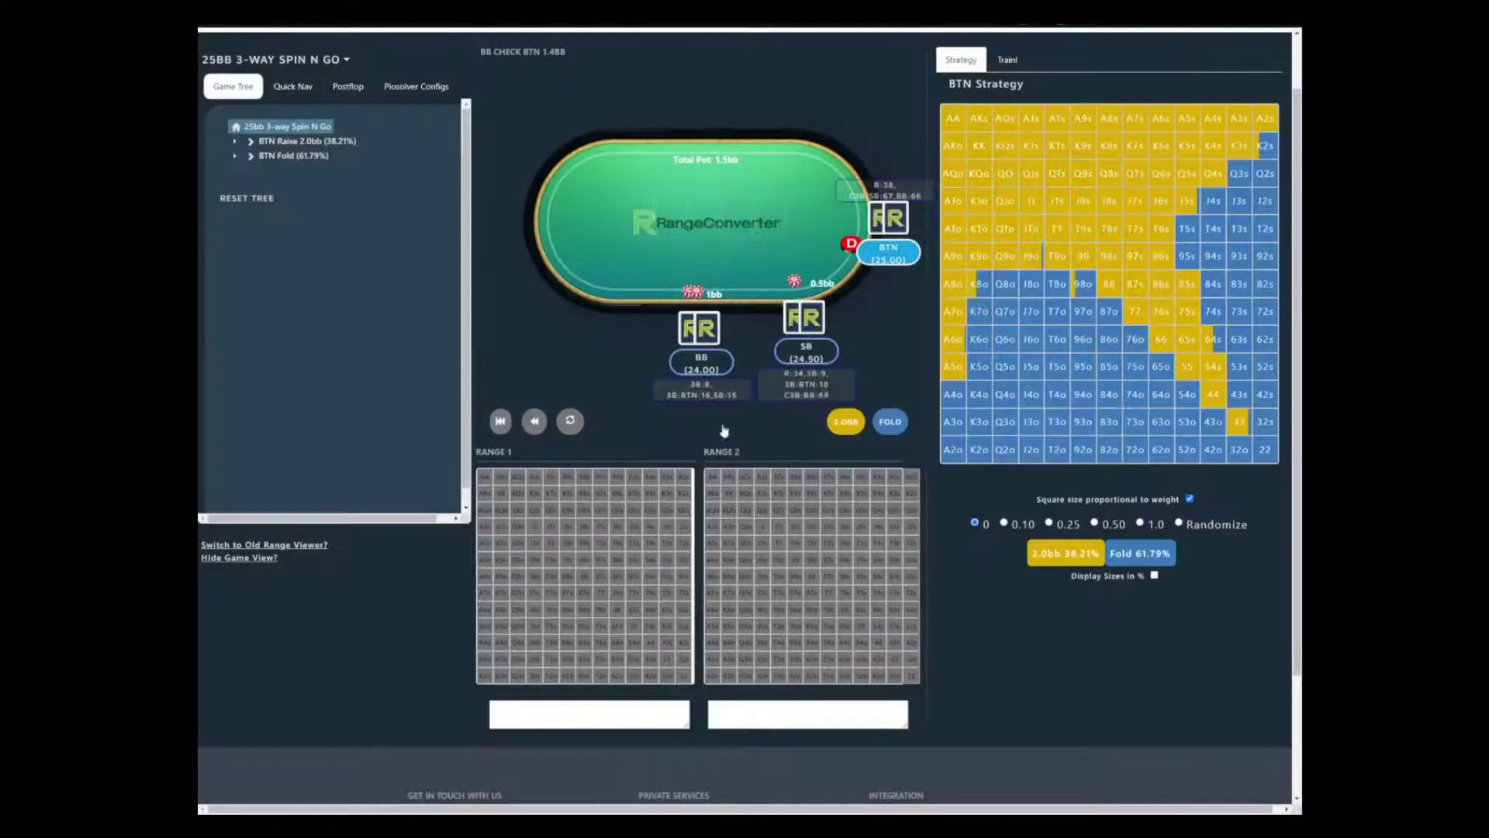
{"action": "left_click", "coordinate": [845, 421]}
{"action": "left_click", "coordinate": [890, 422]}
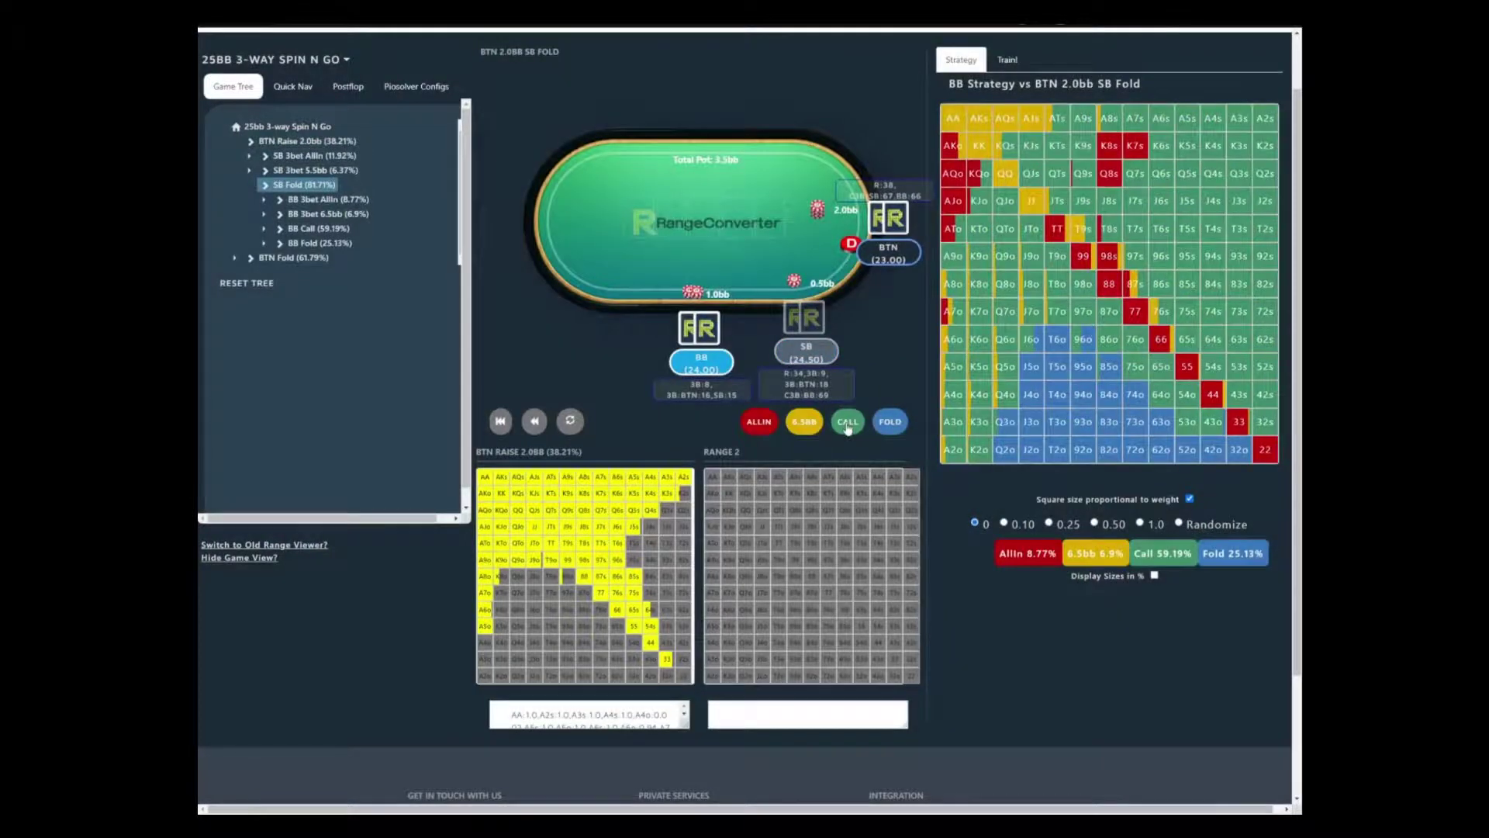
{"action": "left_click", "coordinate": [846, 423]}
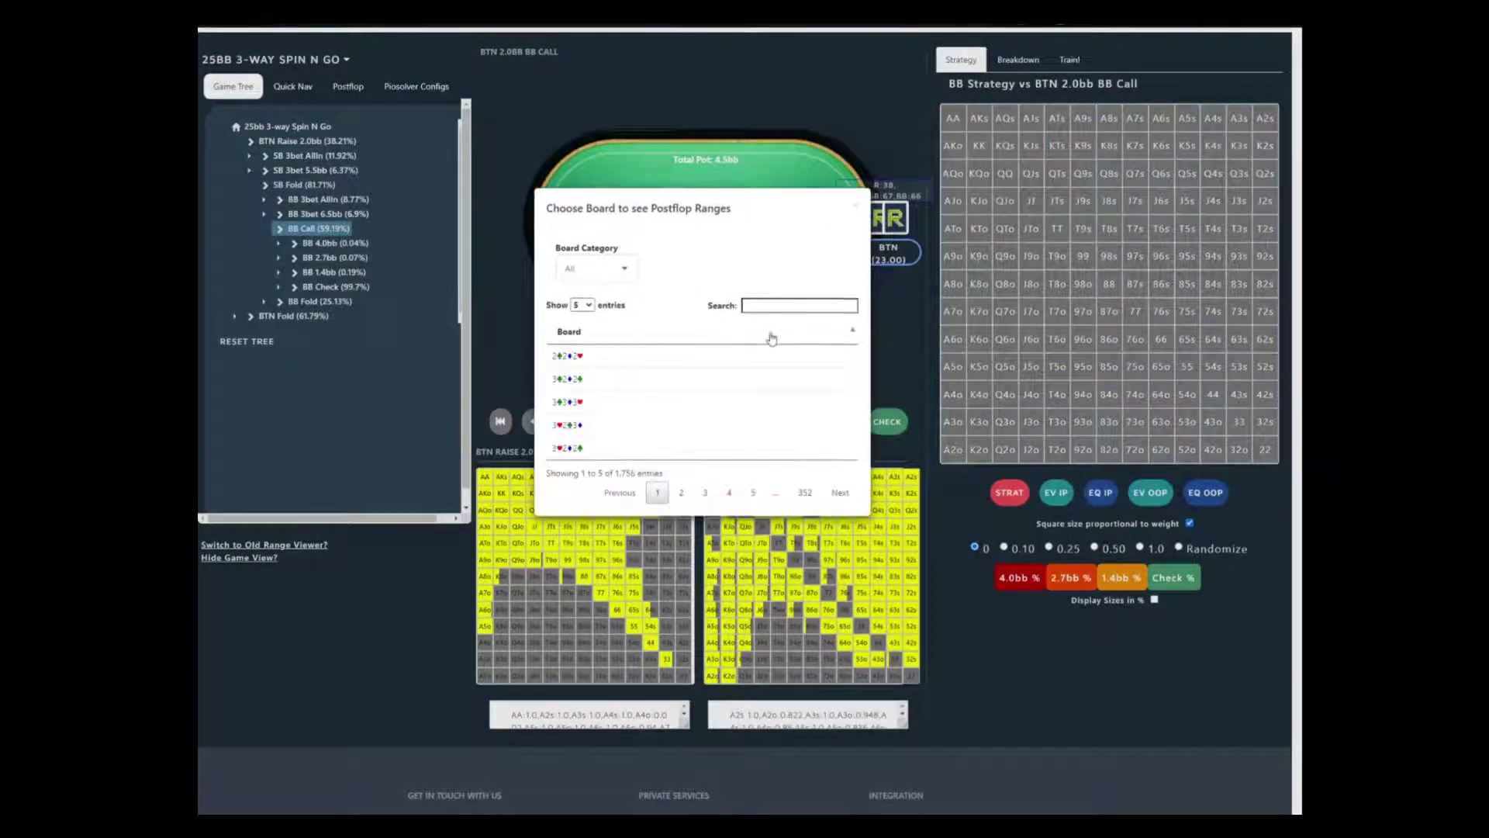
Deal the K♦T♣8♣ flop, with BB checking and BTN betting 1.4bb
{"action": "left_click", "coordinate": [764, 306]}
{"action": "type", "text": "kt"}
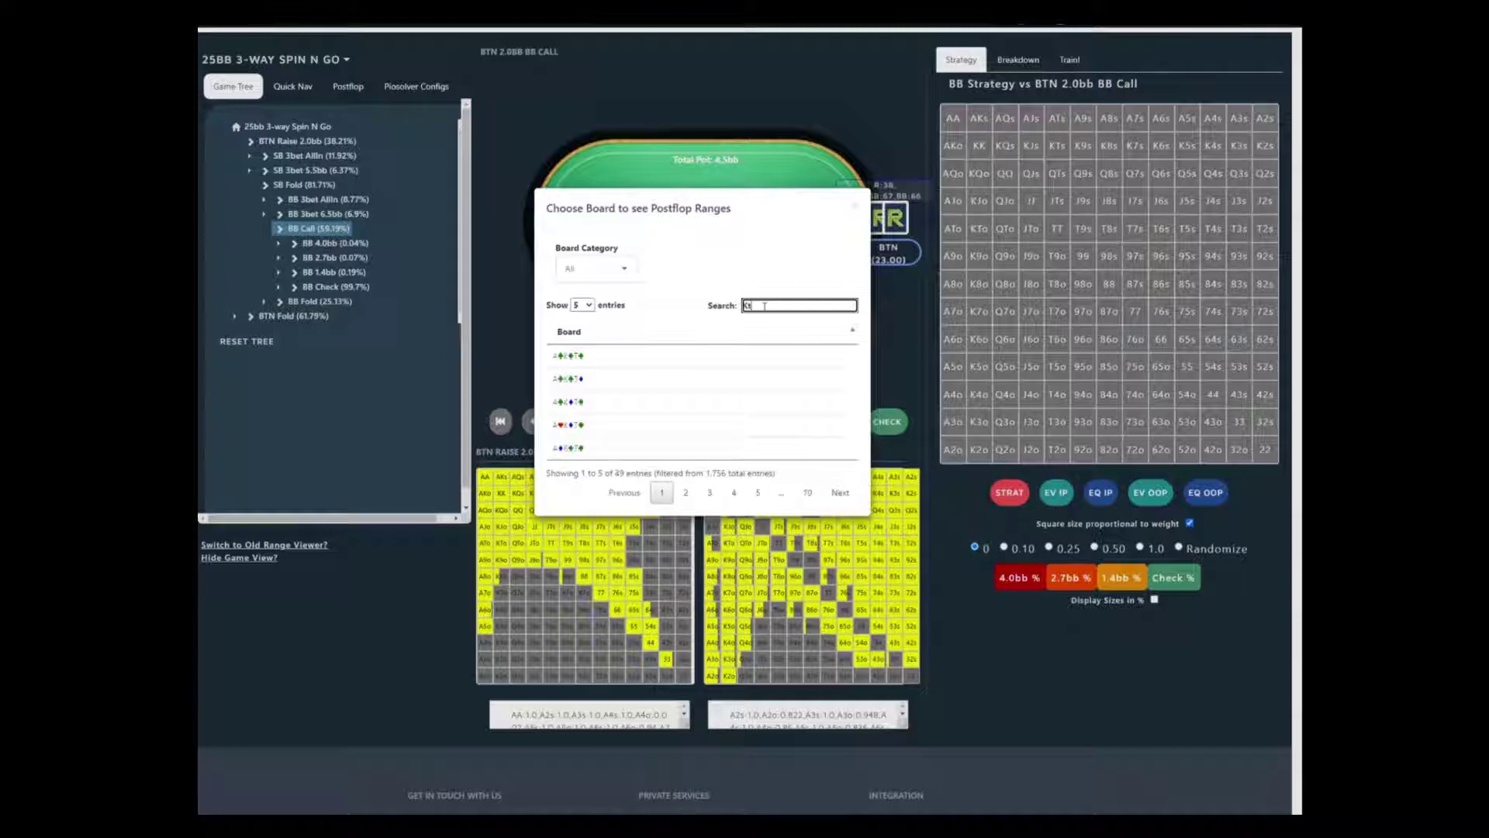
{"action": "type", "text": "8"}
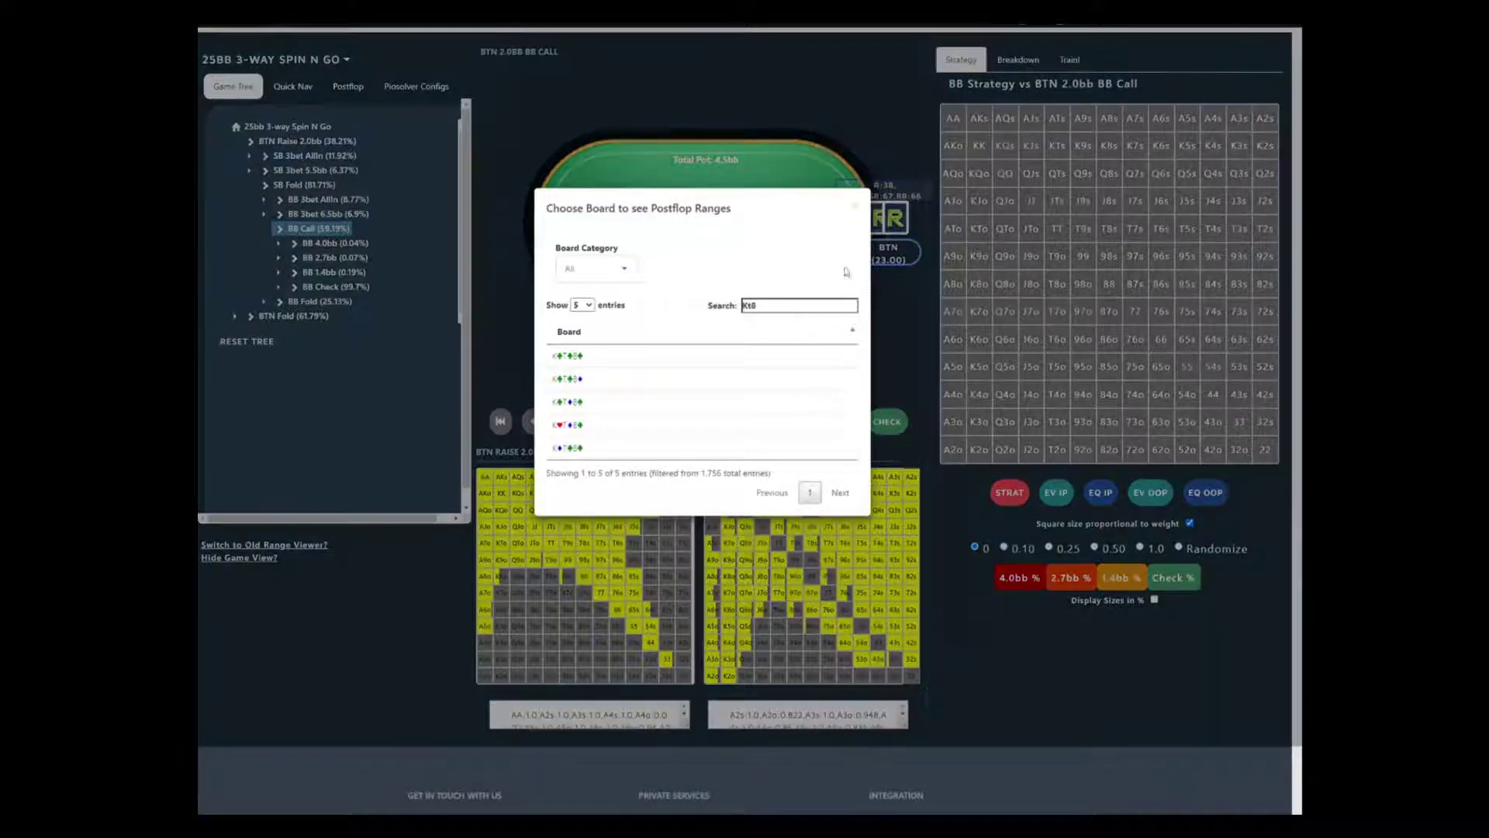
{"action": "left_click", "coordinate": [858, 211]}
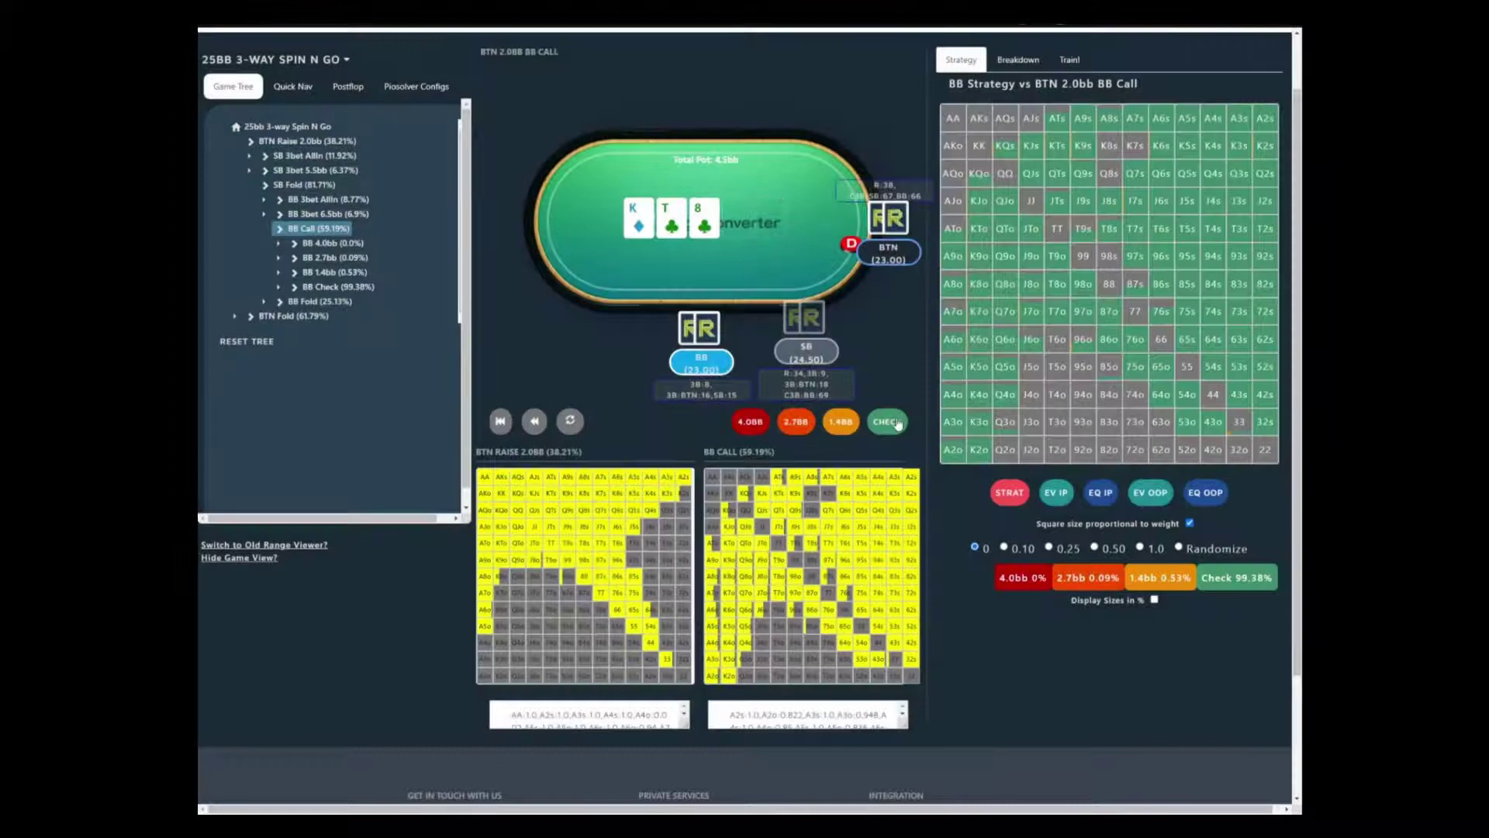
{"action": "left_click", "coordinate": [896, 424]}
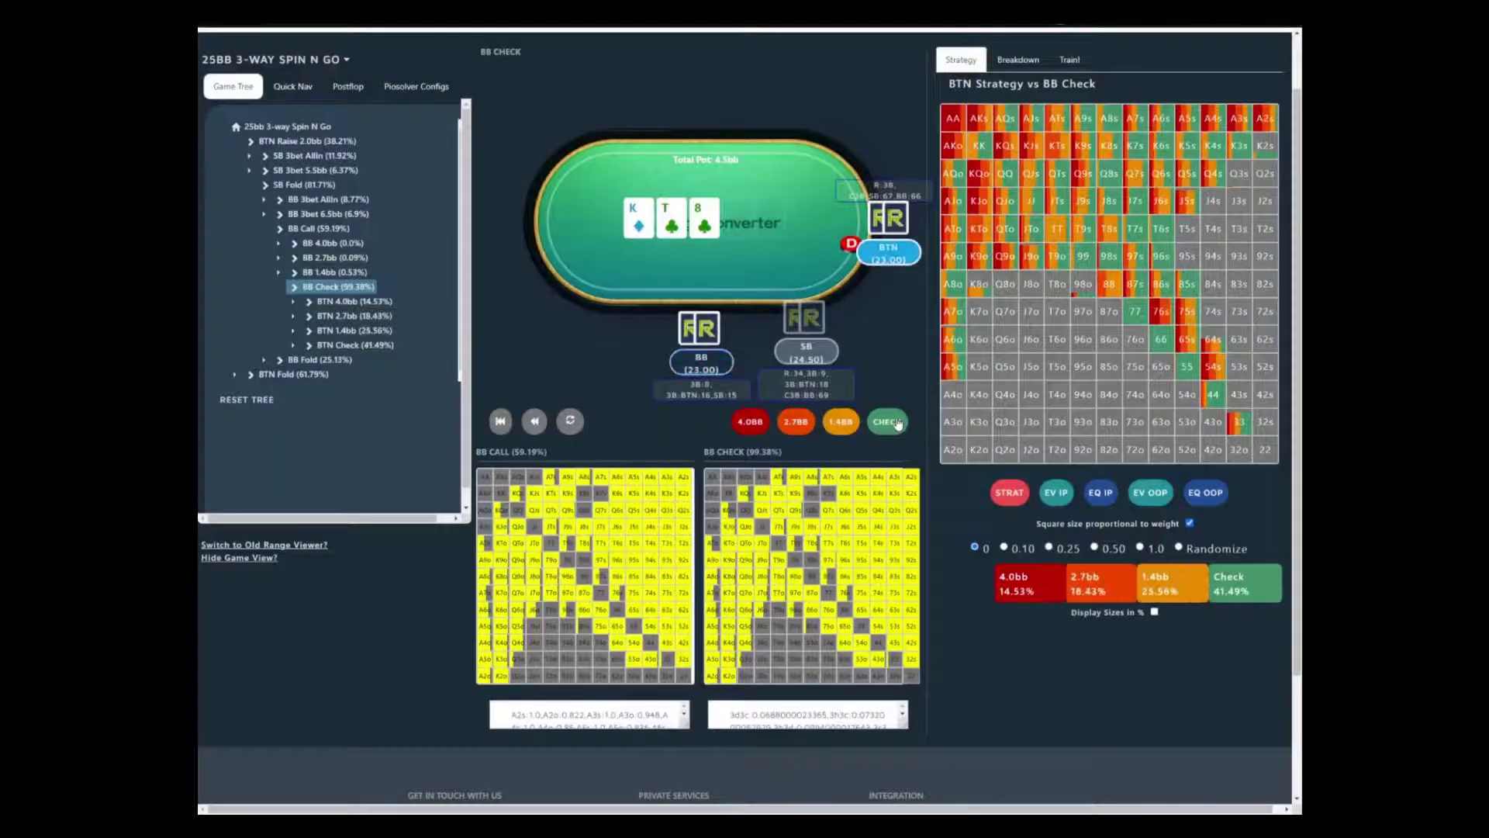
{"action": "left_click", "coordinate": [845, 426]}
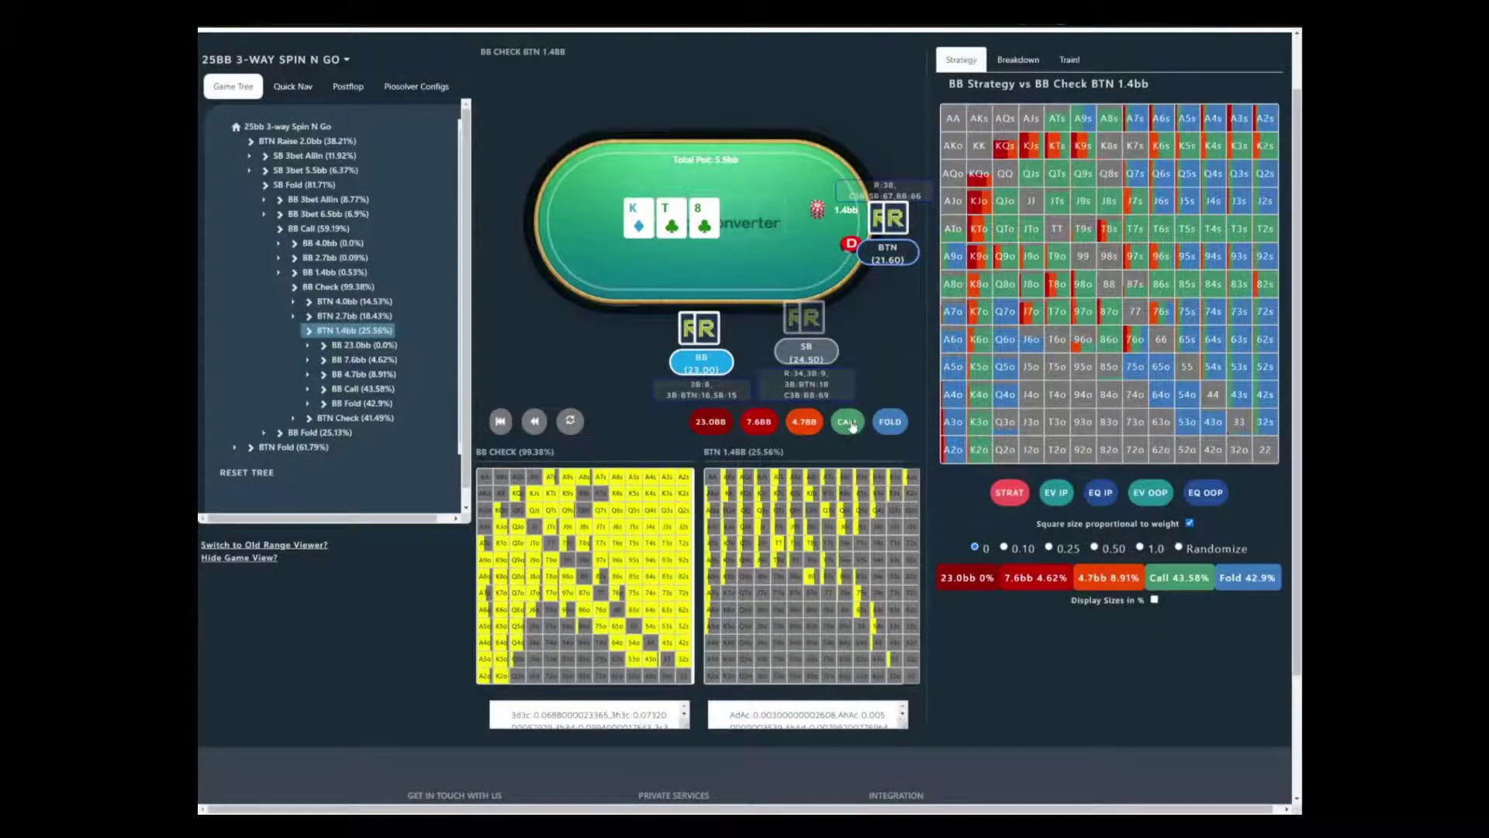
Have BB call the 1.4bb bet, deal the 5♦ turn, and follow BB's check and BTN's 5.5bb bet
{"action": "left_click", "coordinate": [847, 423]}
{"action": "type", "text": "3"}
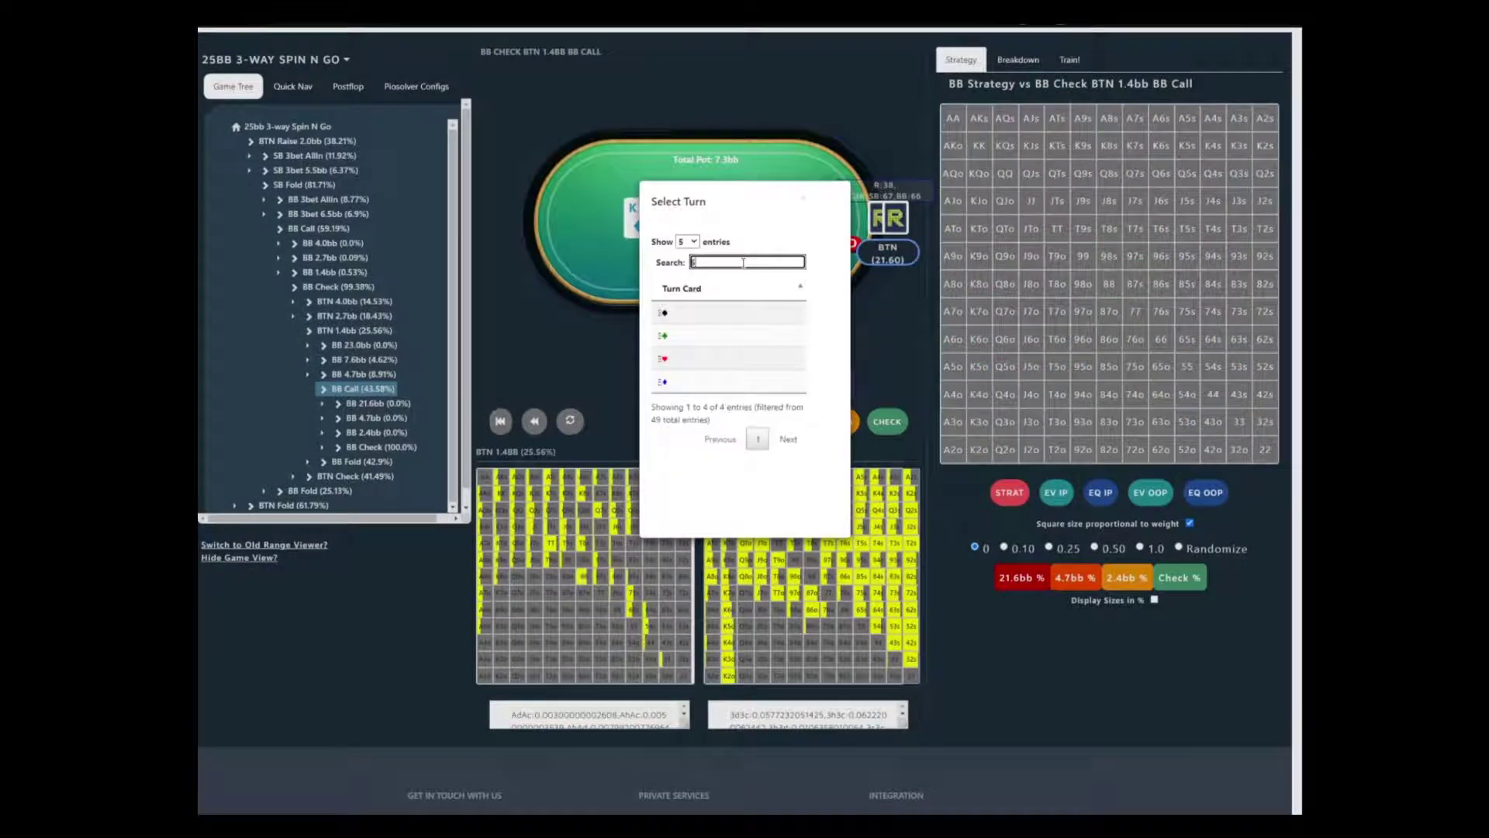
{"action": "left_click", "coordinate": [698, 382]}
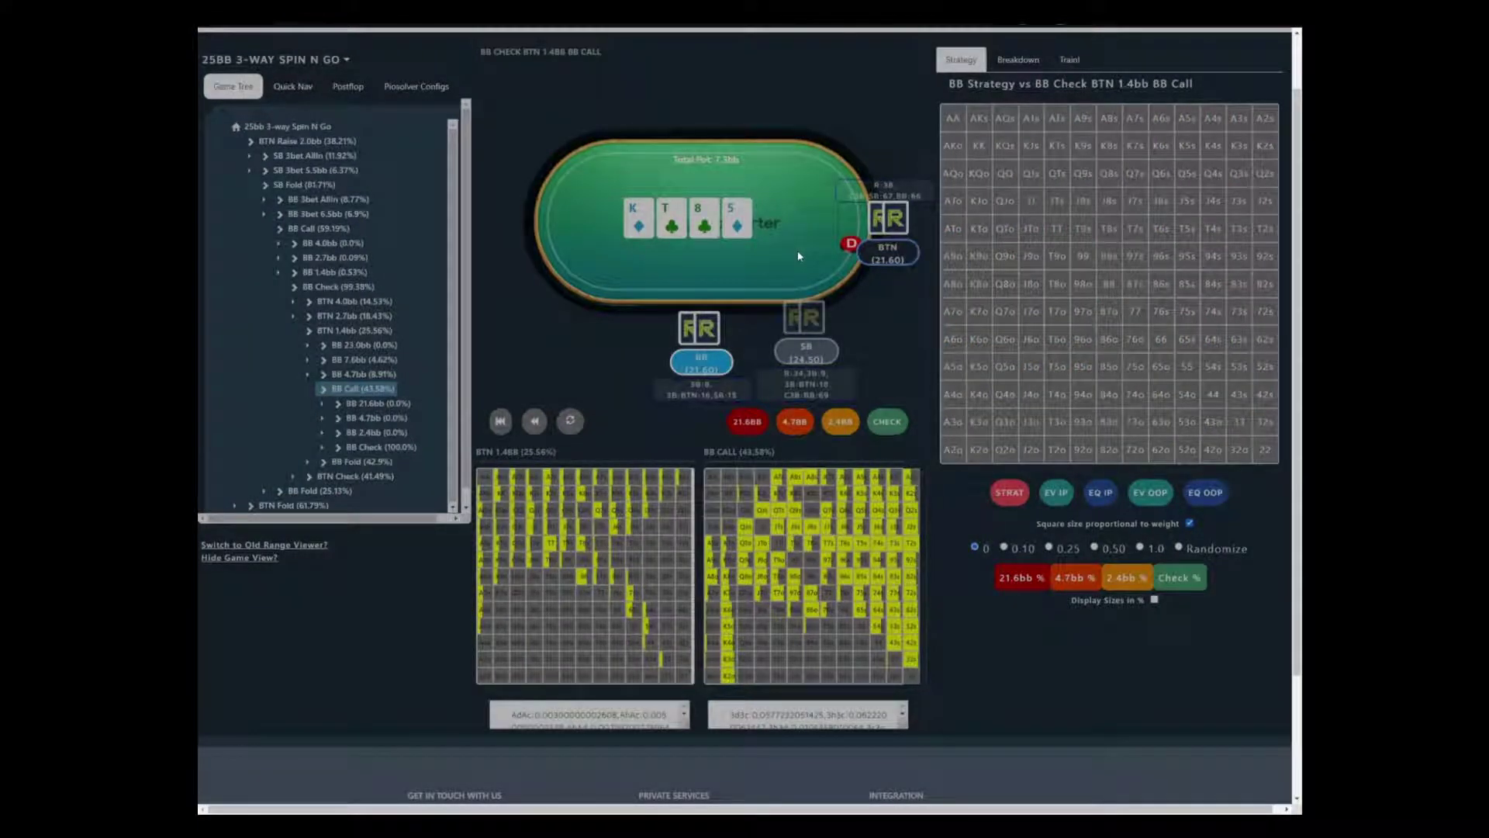
{"action": "left_click", "coordinate": [888, 420]}
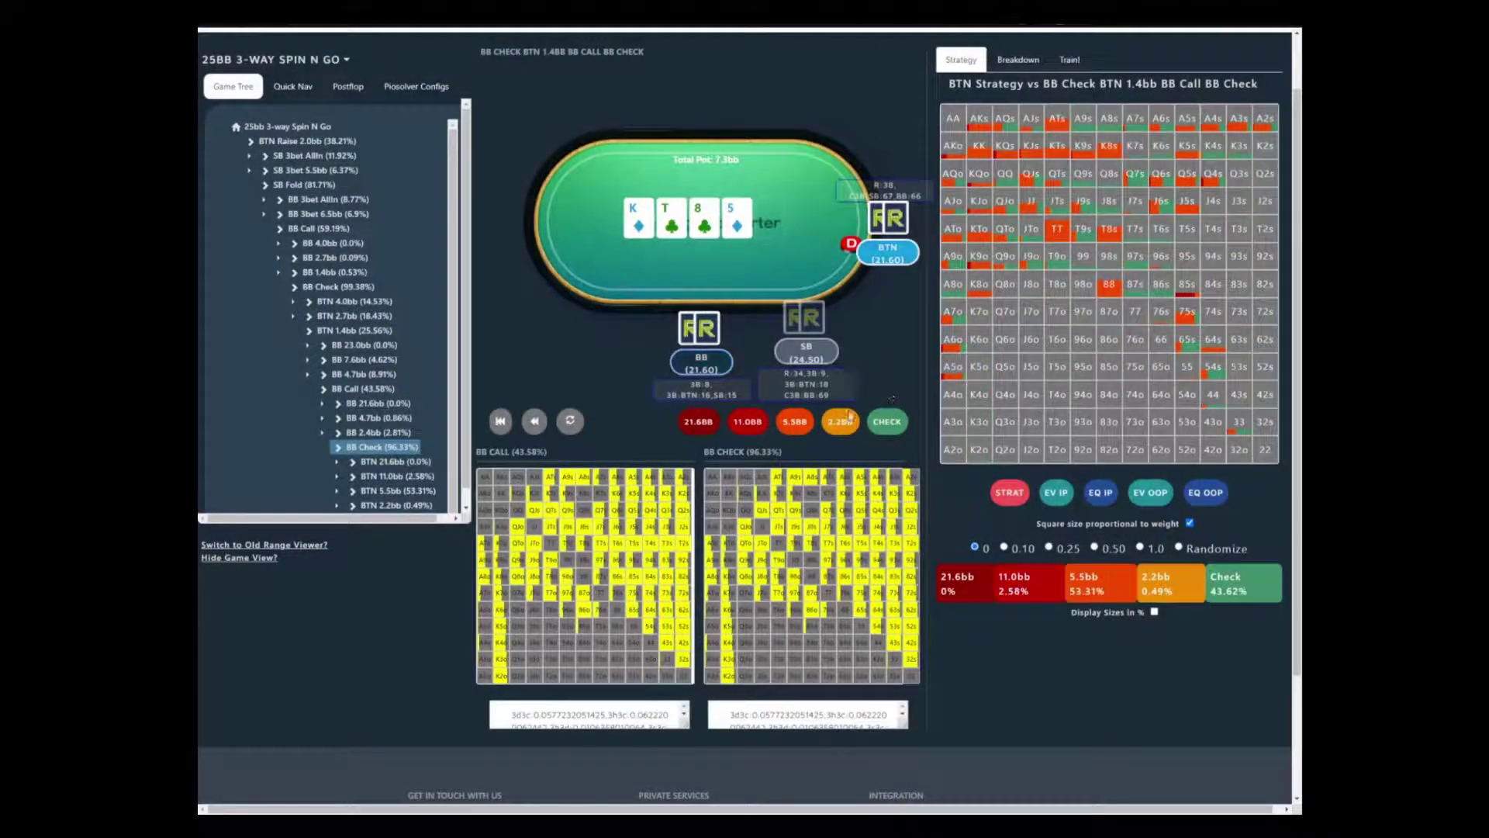
{"action": "left_click", "coordinate": [797, 422]}
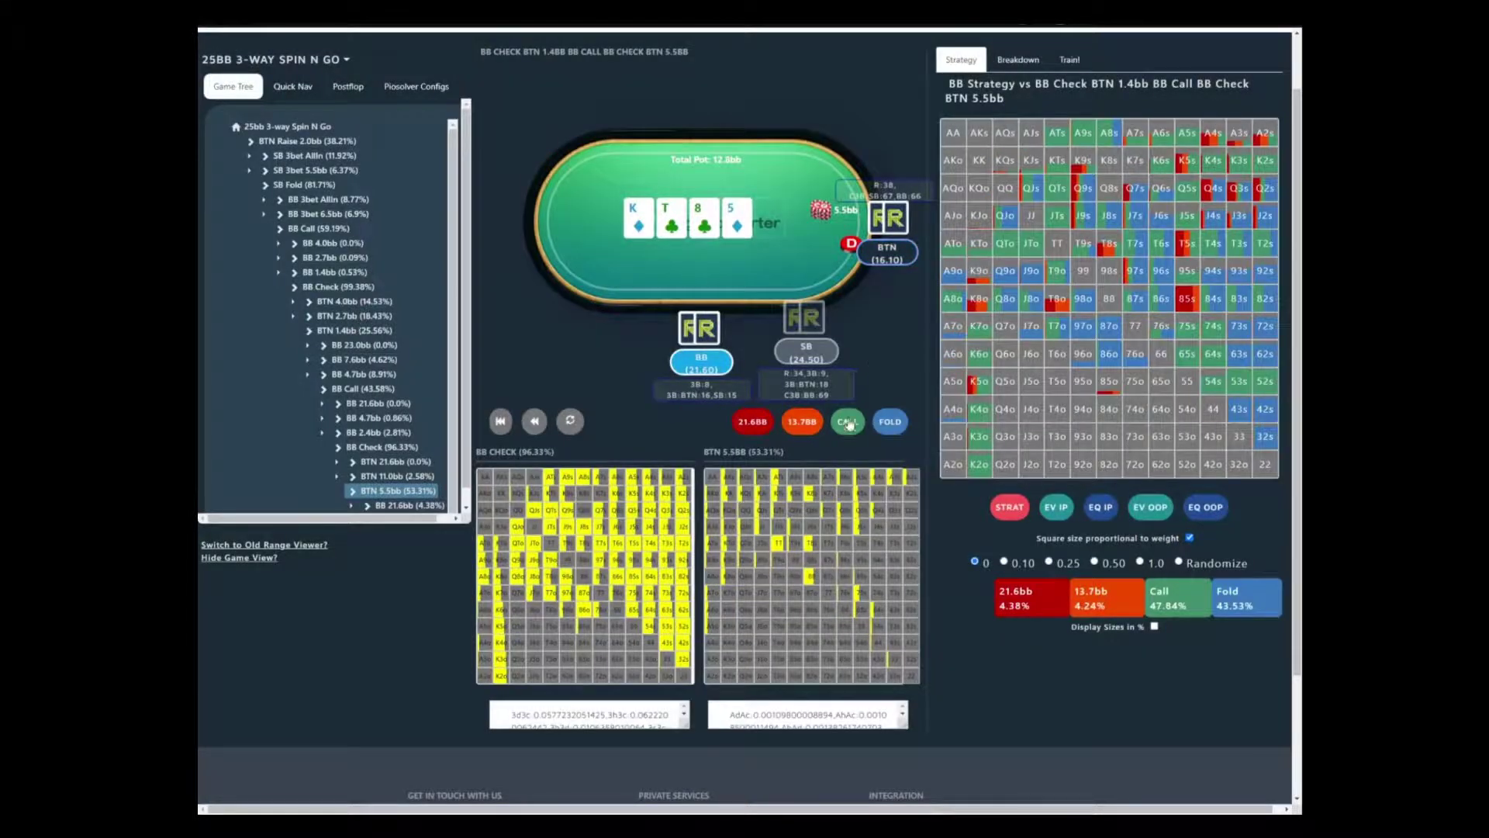
Have BB call 5.5bb, deal the 2 river, and view BTN's decision after BB checks
{"action": "left_click", "coordinate": [849, 424]}
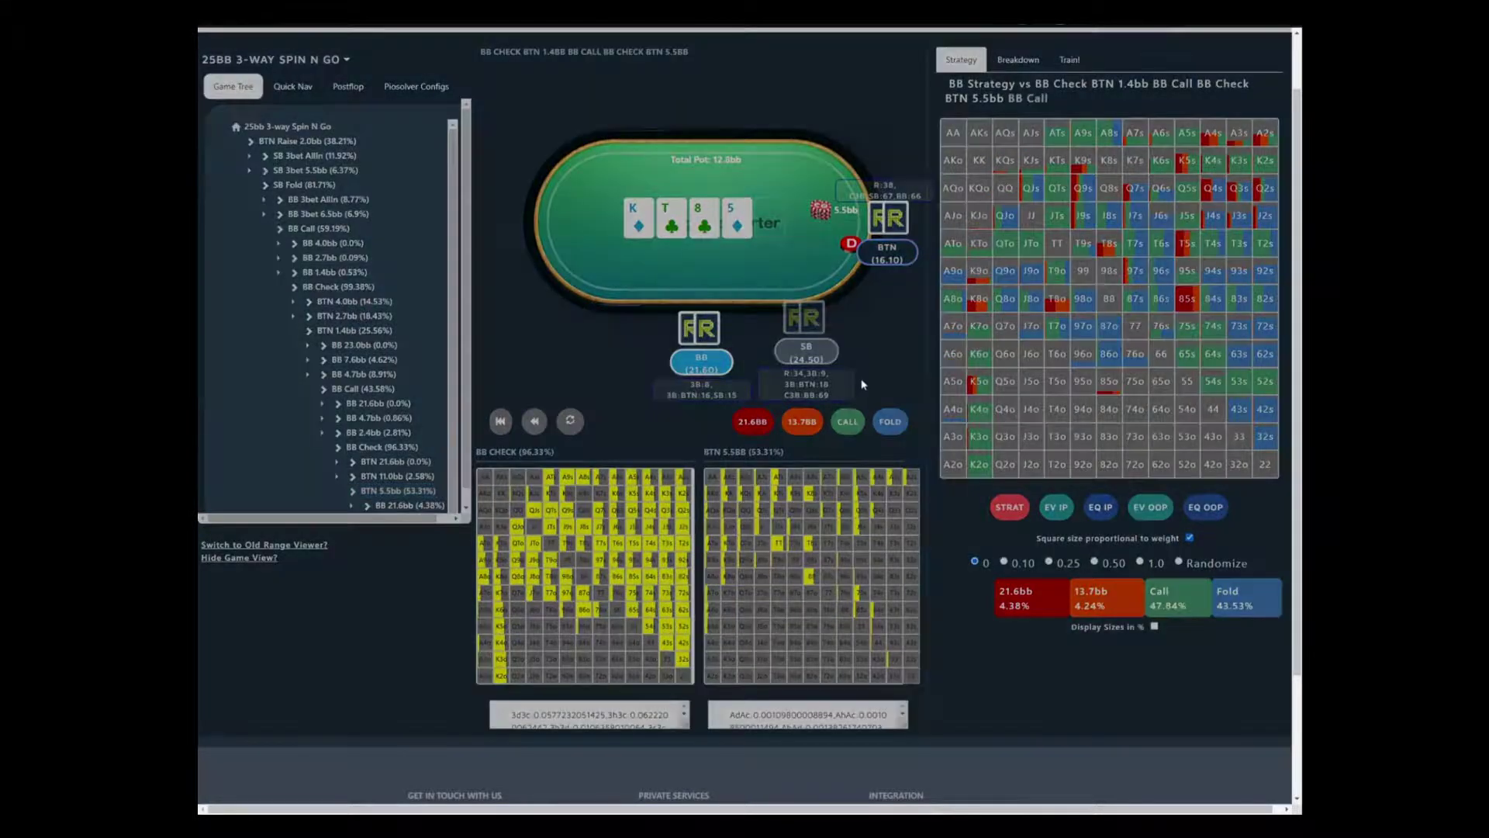
{"action": "left_click", "coordinate": [802, 337]}
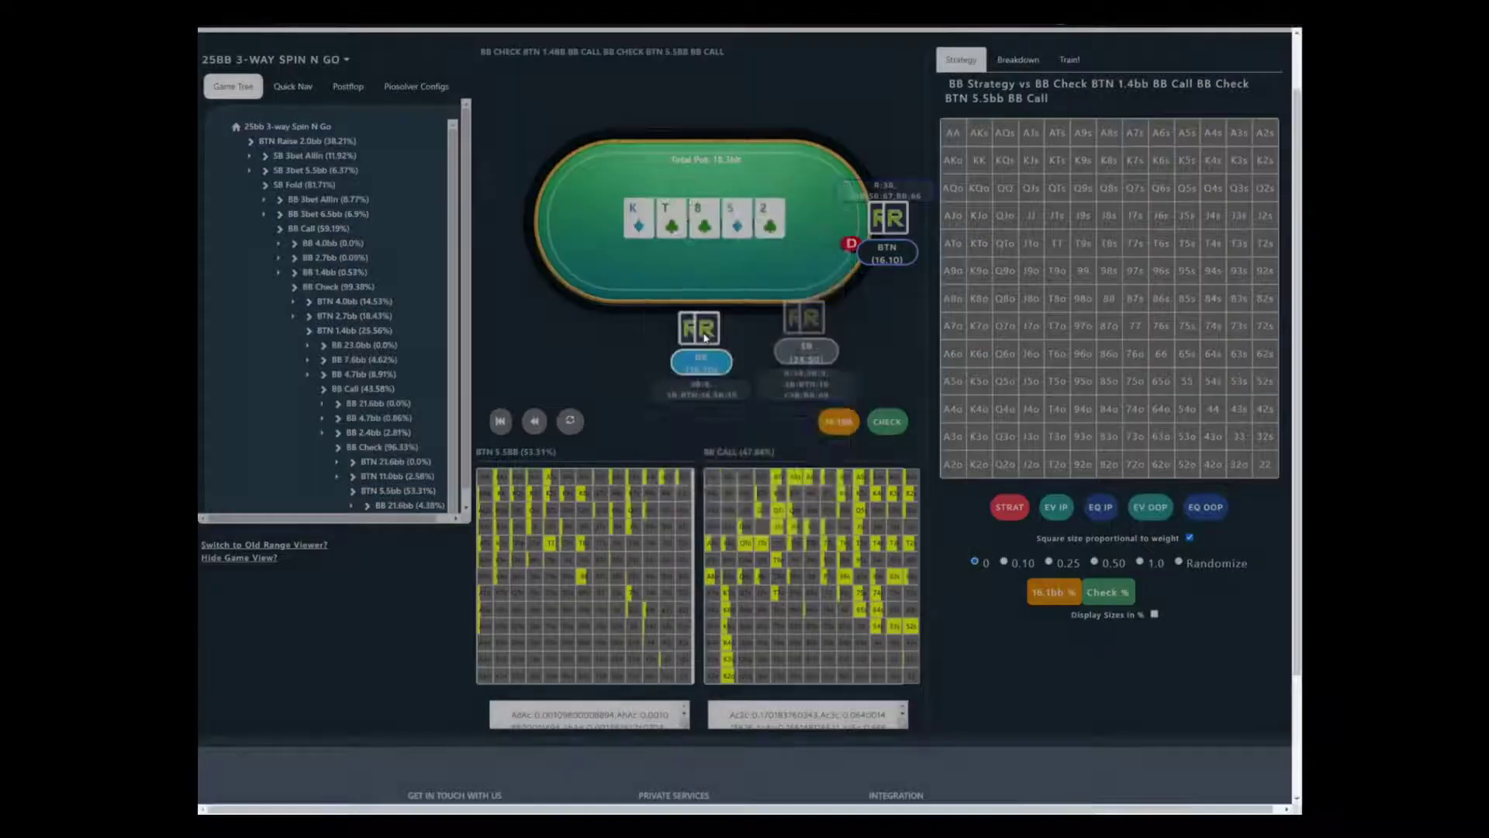
{"action": "left_click", "coordinate": [890, 424]}
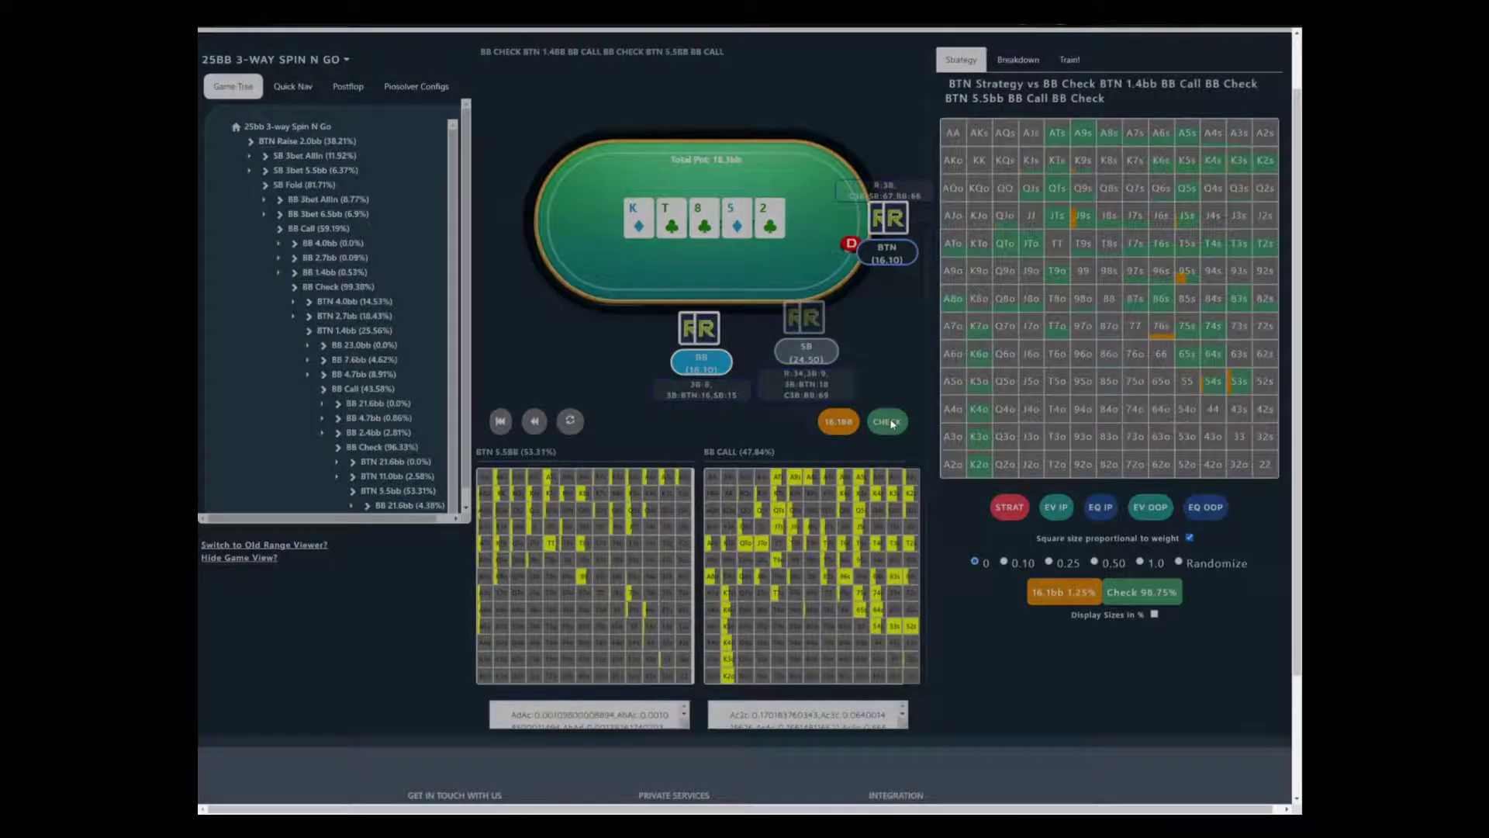
{"action": "left_click", "coordinate": [892, 424]}
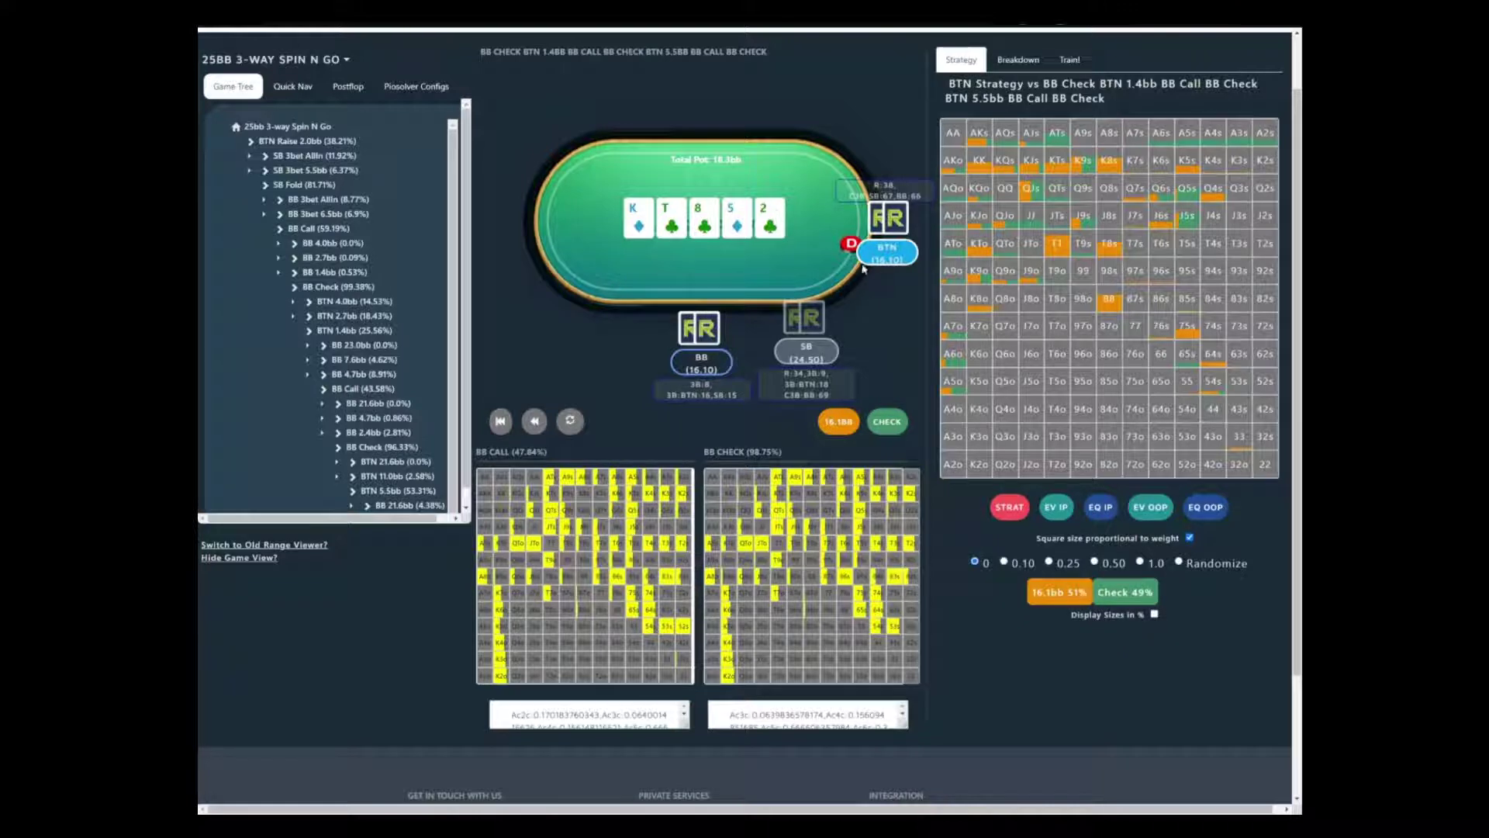
{"action": "left_click", "coordinate": [1058, 511]}
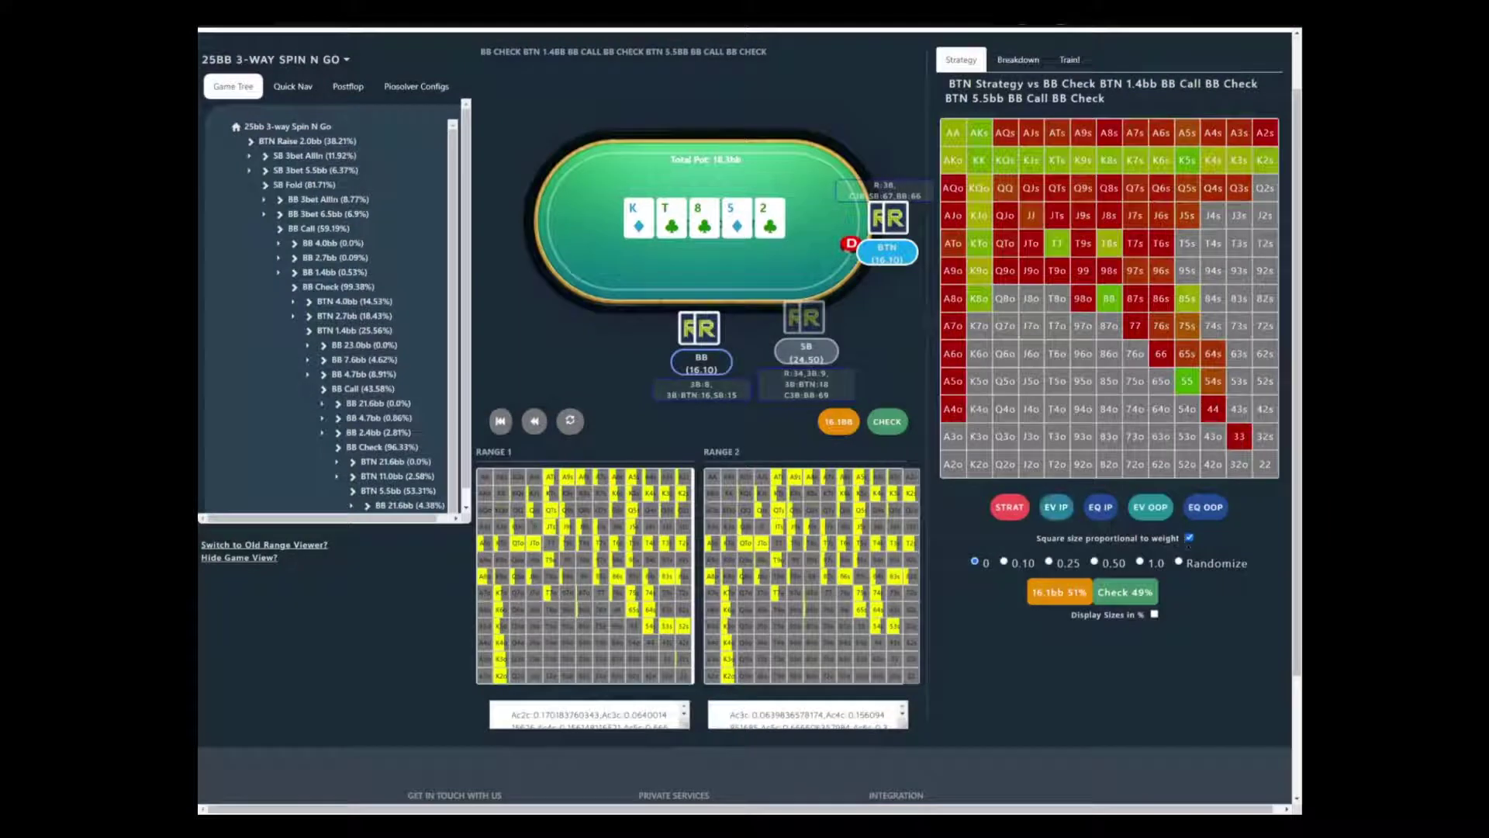
{"action": "left_click", "coordinate": [1189, 539]}
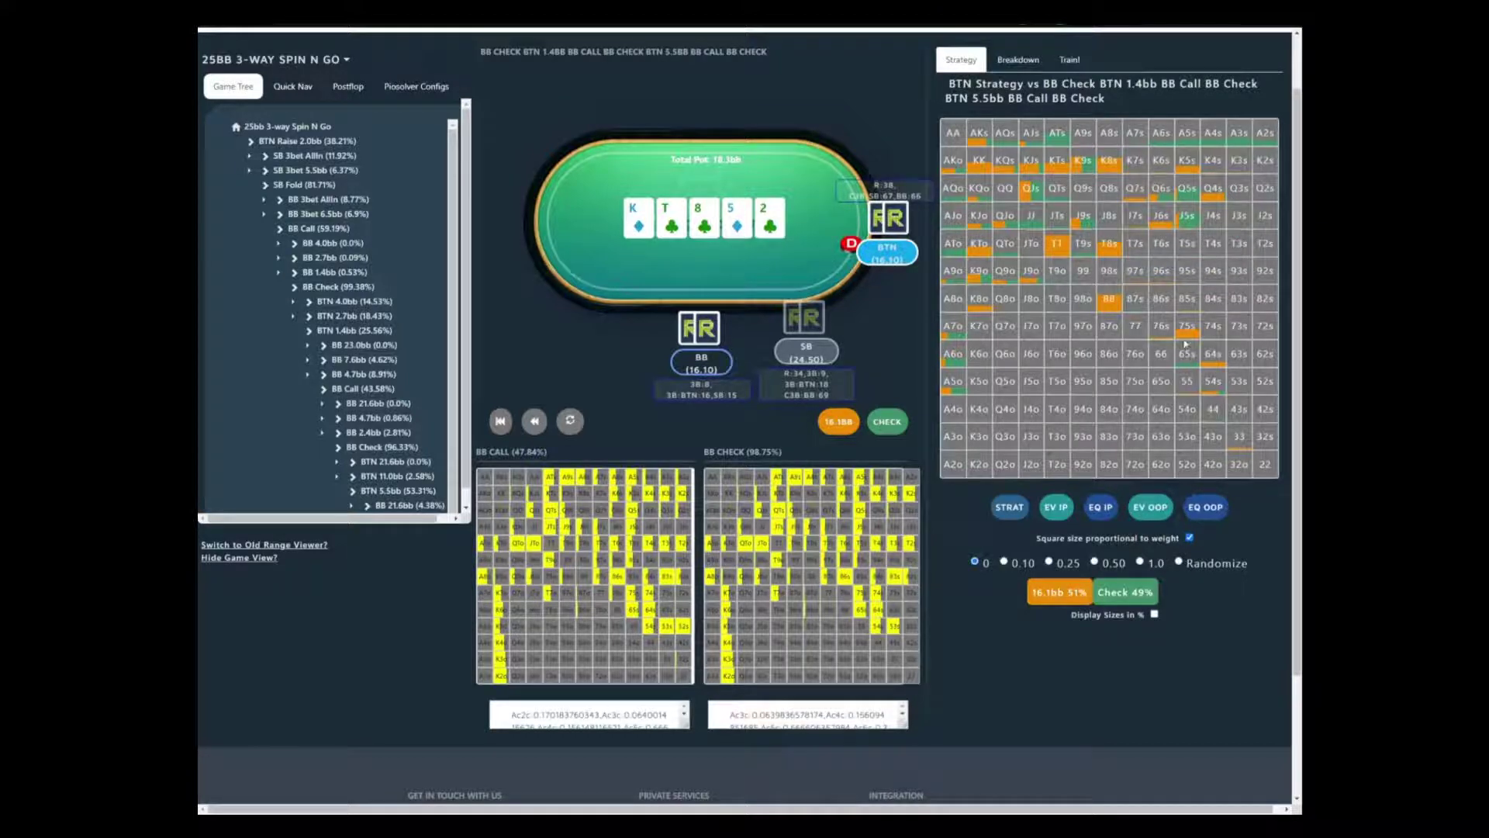
{"action": "mouse_move", "coordinate": [1189, 326]}
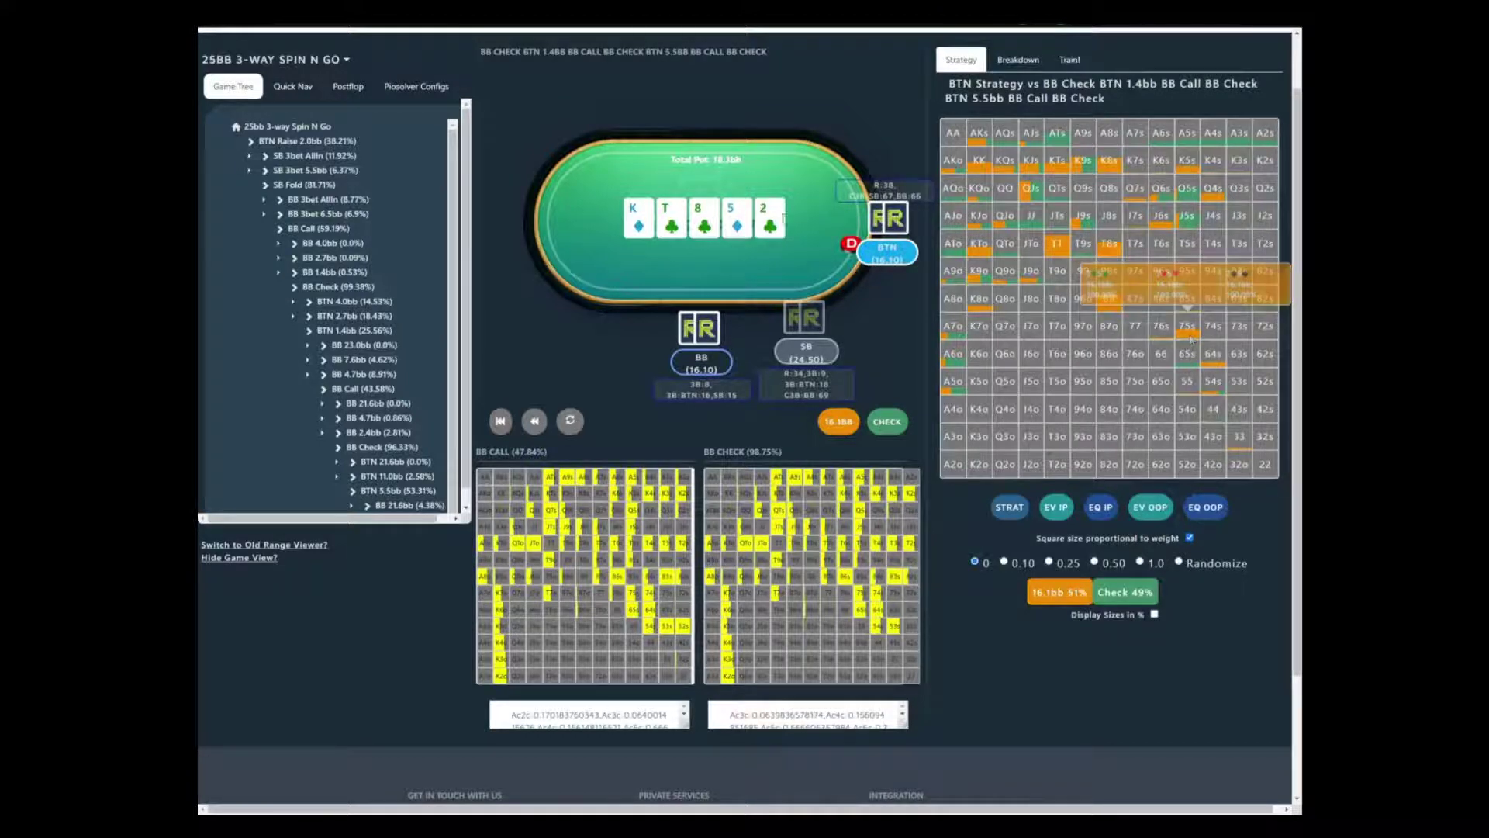
Change the river card to the J♠
{"action": "left_click", "coordinate": [767, 228]}
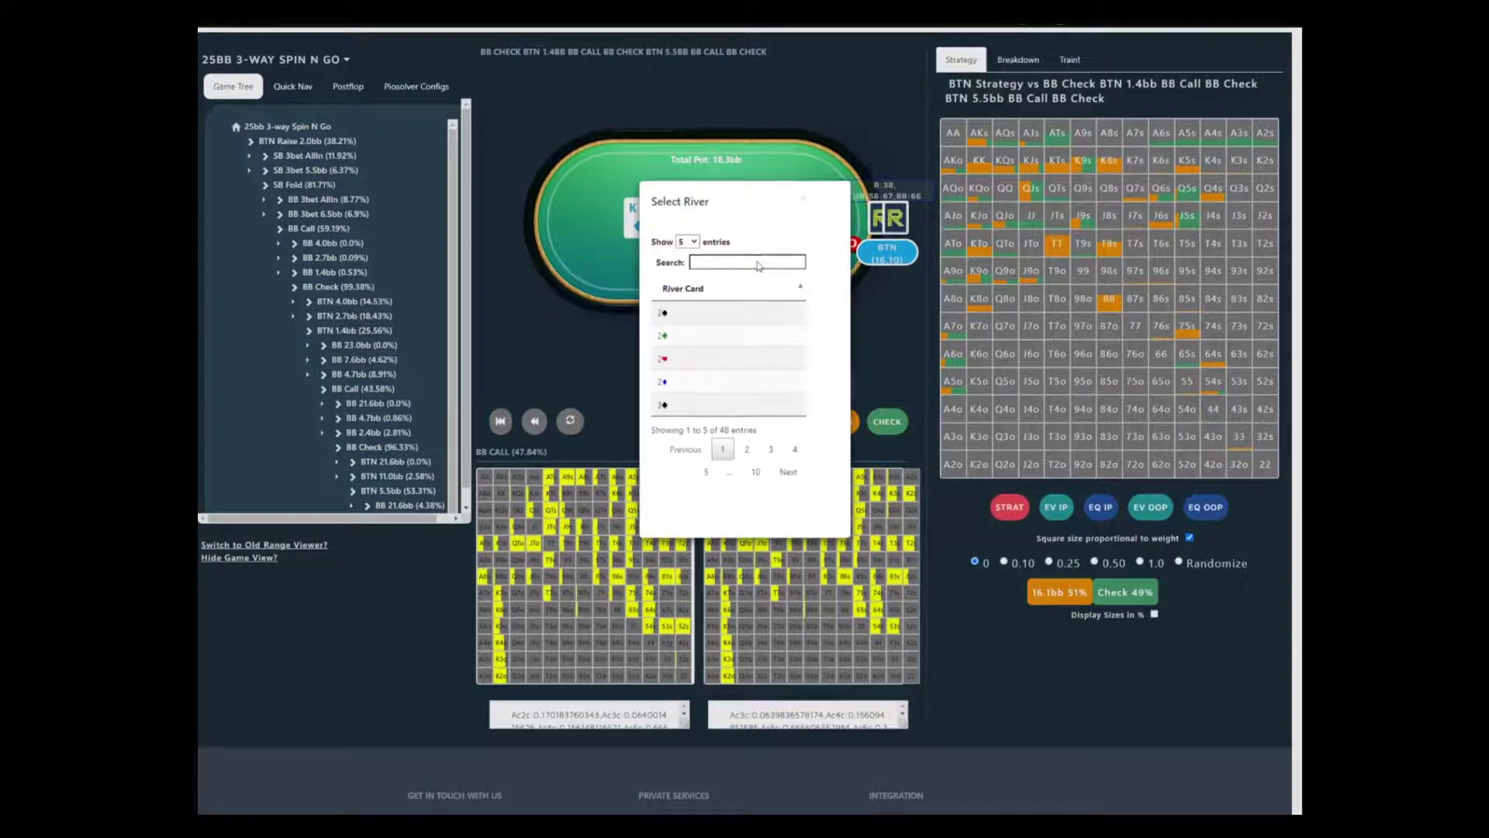
{"action": "left_click", "coordinate": [755, 263]}
{"action": "type", "text": "j"}
{"action": "left_click", "coordinate": [678, 318]}
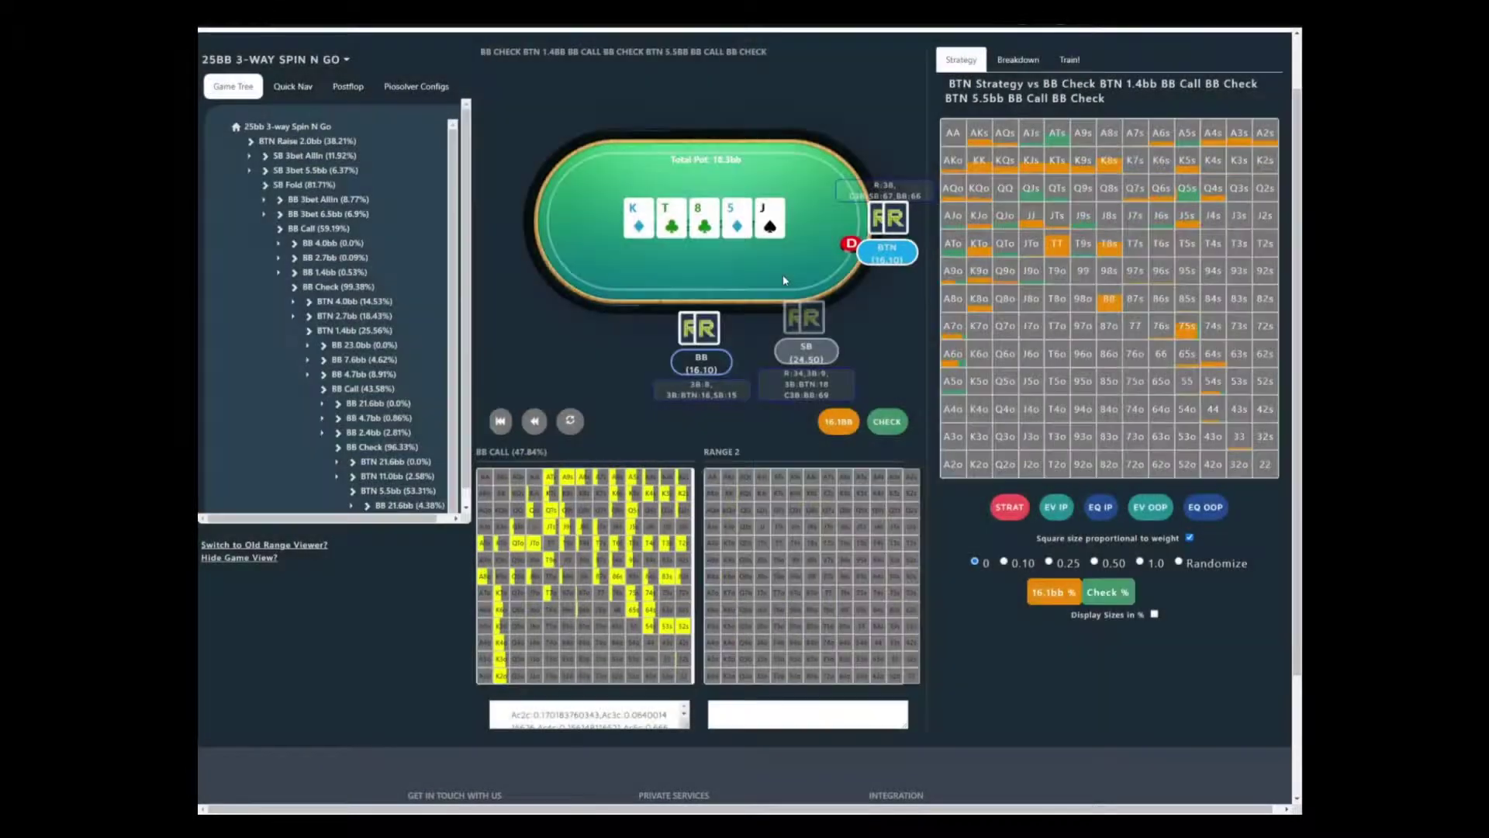
Check BTN's hand-category breakdown, refresh it, then return to the strategy grid
{"action": "left_click", "coordinate": [1014, 60]}
{"action": "left_click", "coordinate": [572, 420]}
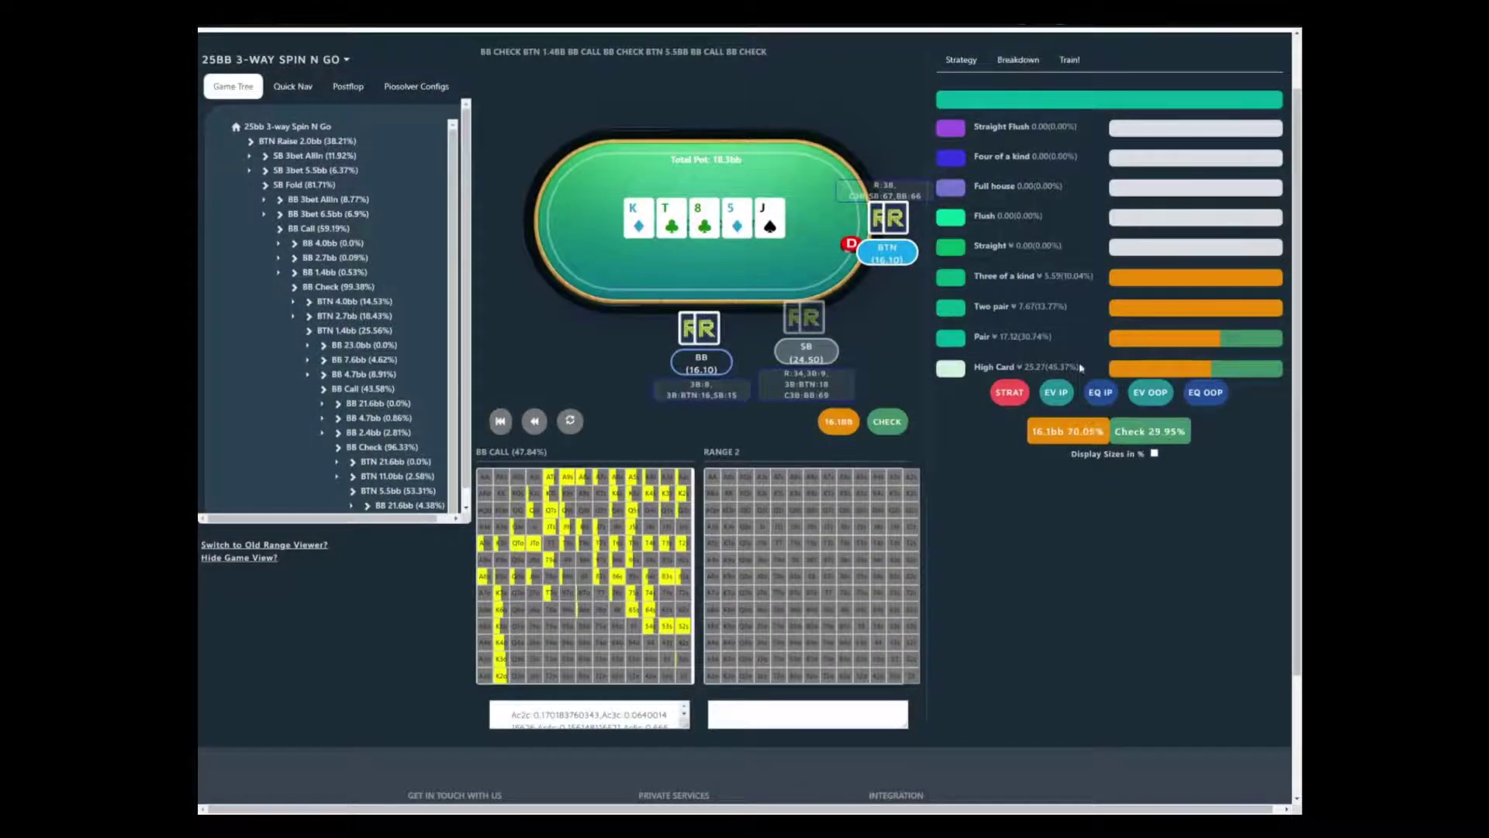
{"action": "left_click", "coordinate": [962, 59]}
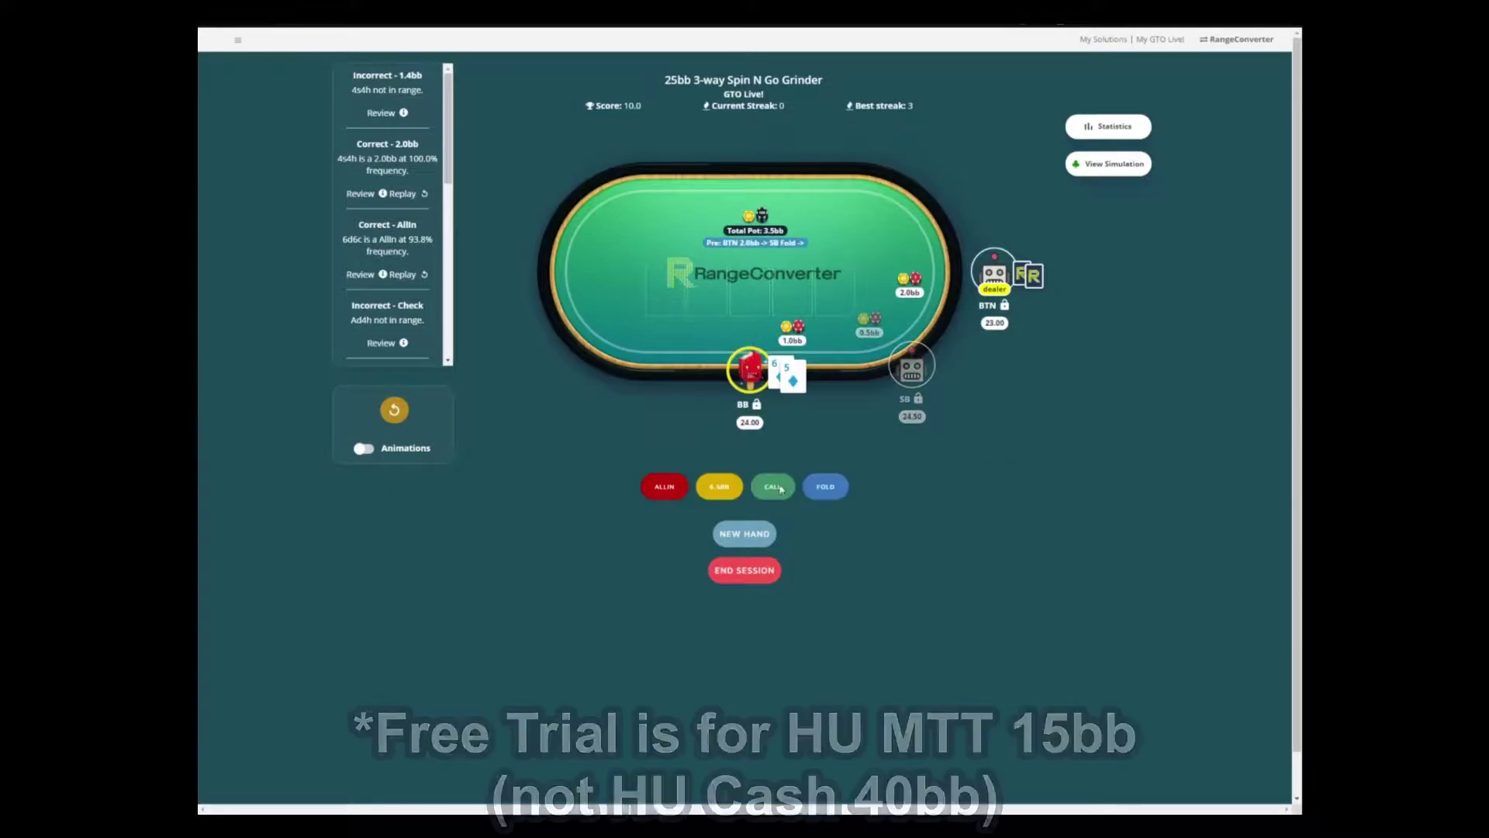
Answer GTO Live spots with call, check and fold, turn on animations, then answer call
{"action": "left_click", "coordinate": [779, 490]}
{"action": "left_click", "coordinate": [835, 492]}
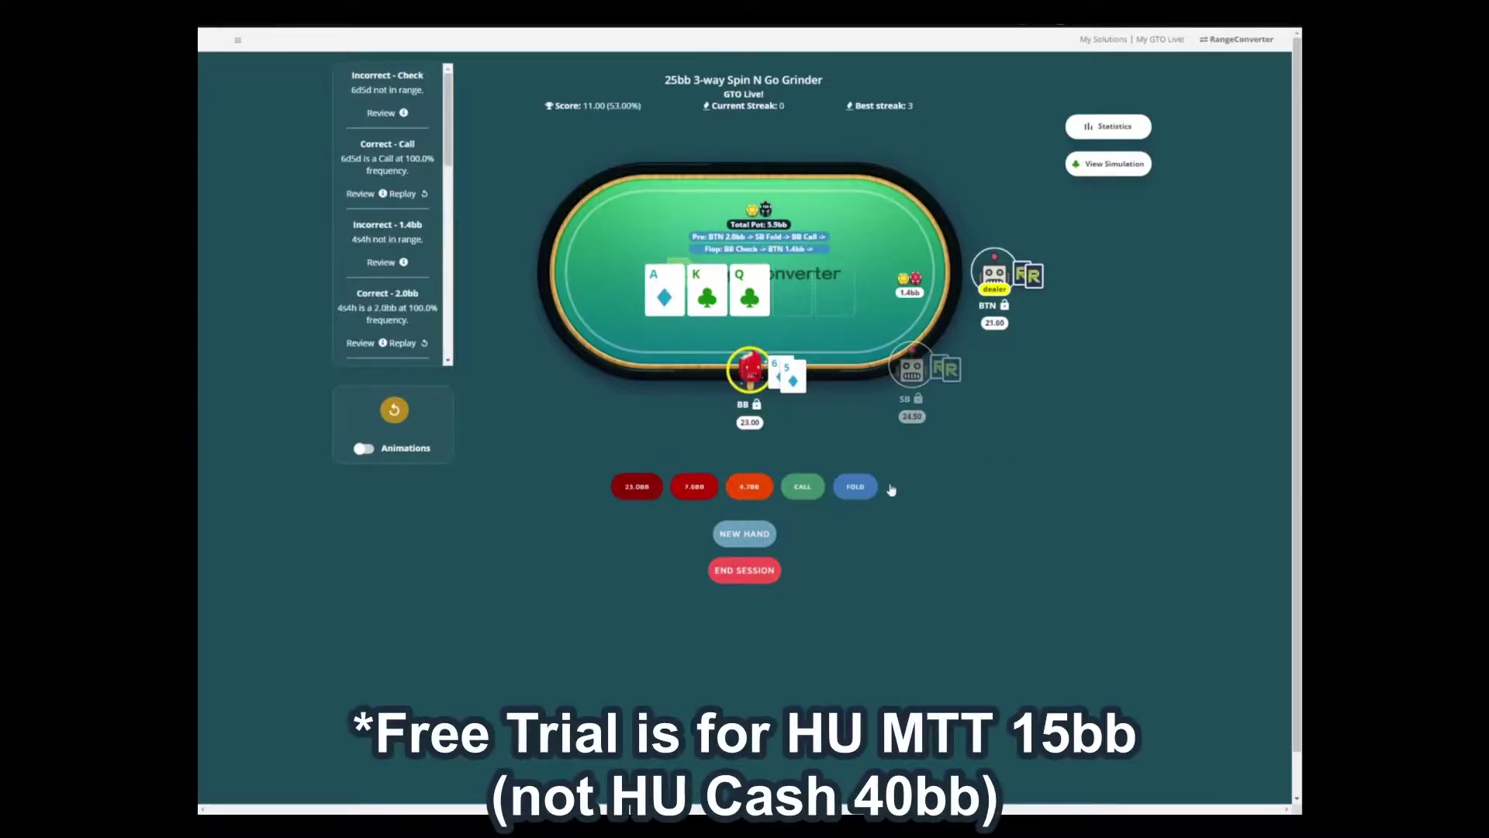
{"action": "left_click", "coordinate": [858, 487]}
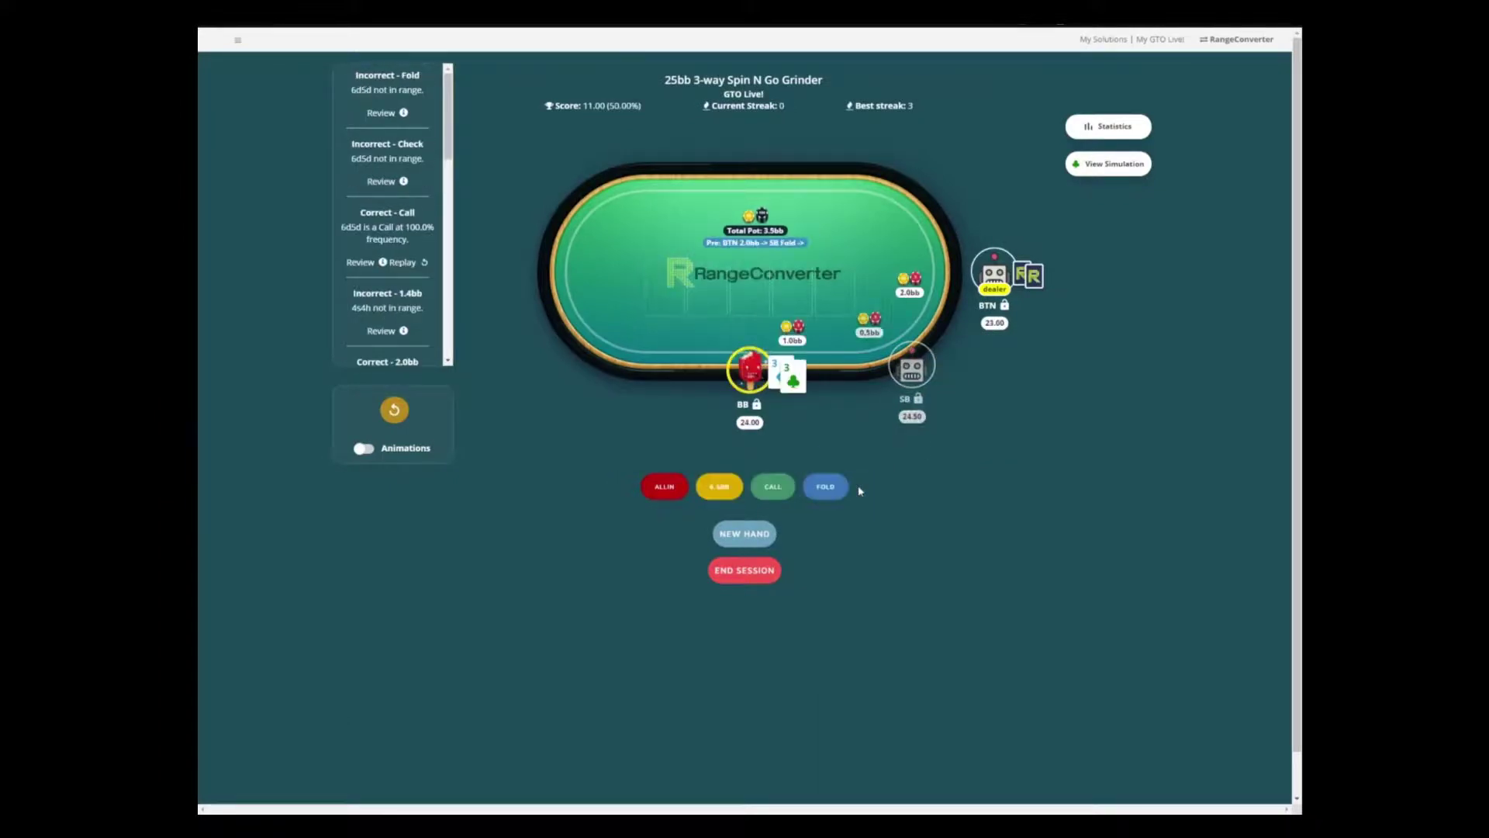
{"action": "left_click", "coordinate": [364, 448]}
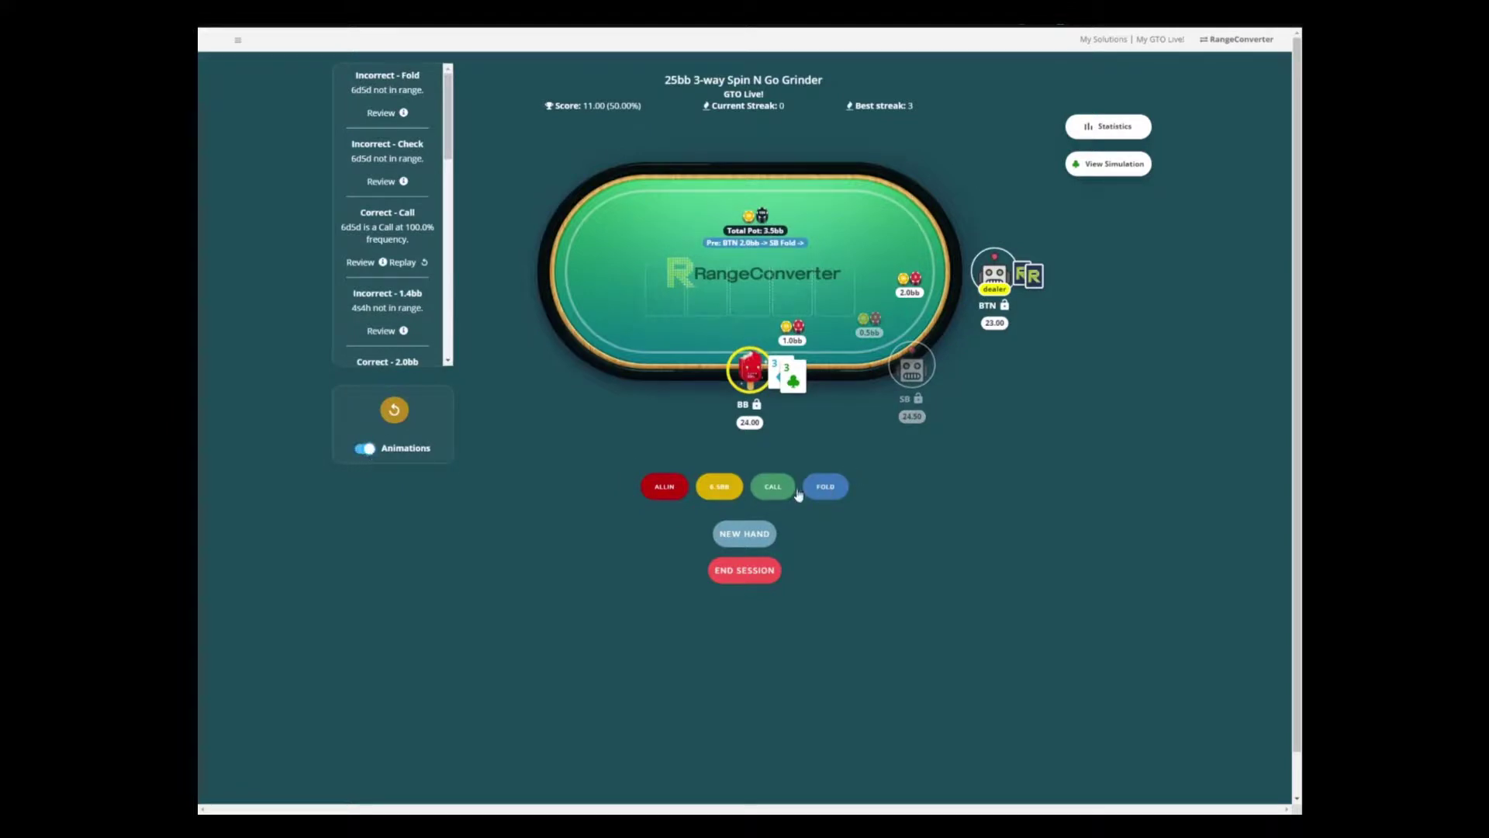
{"action": "left_click", "coordinate": [779, 495]}
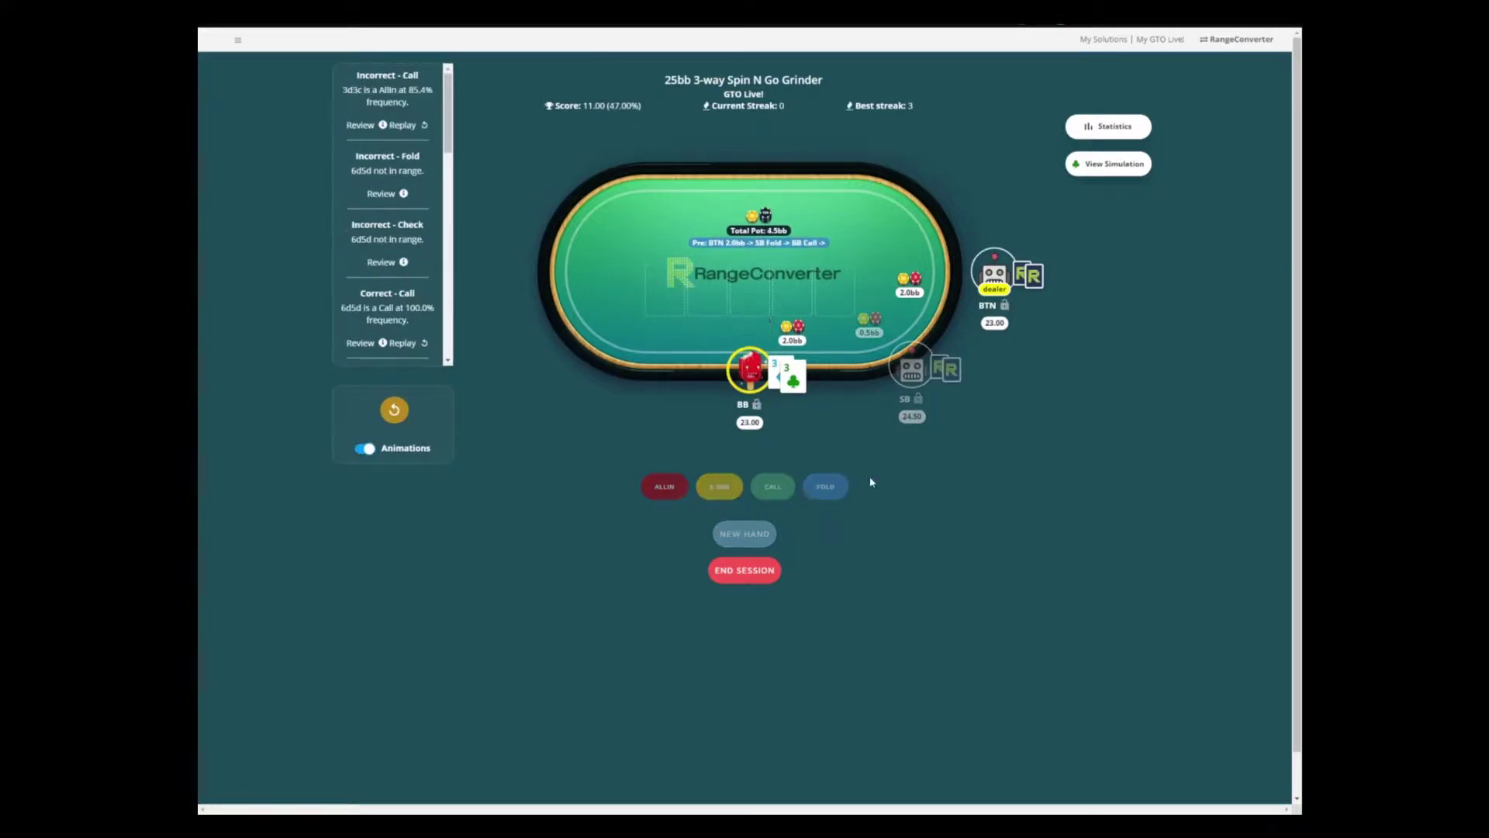